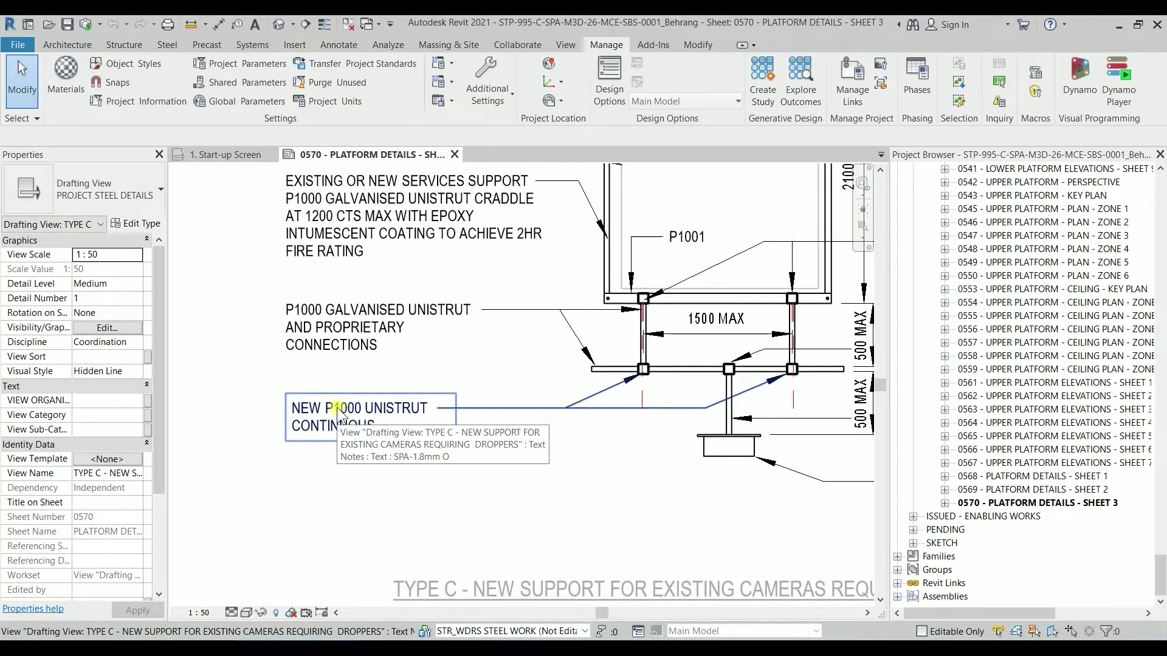
- Examine the new P1000 unistrut note, its leaders and the square strut sections in the Type C support detail
{"action": "mouse_move", "coordinate": [591, 389]}
{"action": "middle_mouse_down"}
{"action": "mouse_move", "coordinate": [503, 444]}
{"action": "mouse_move", "coordinate": [468, 429]}
{"action": "middle_mouse_up"}
{"action": "scroll", "coordinate": [290, 451], "scroll_direction": "up", "scroll_amount": 4}
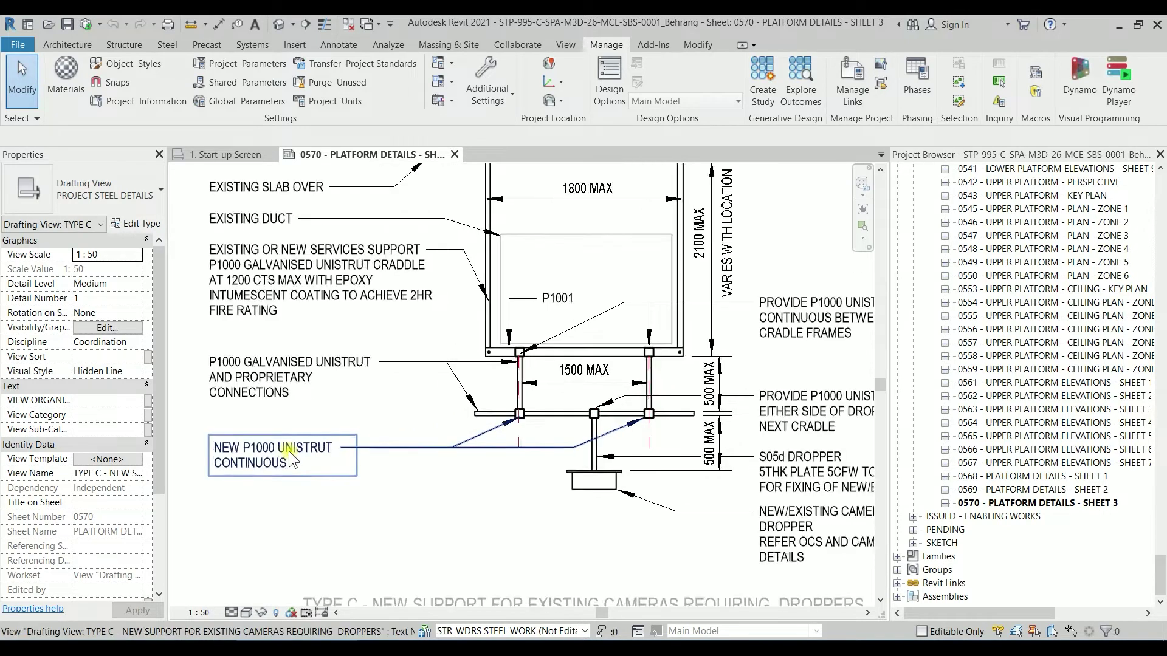
{"action": "scroll", "coordinate": [720, 391], "scroll_direction": "down", "scroll_amount": 1}
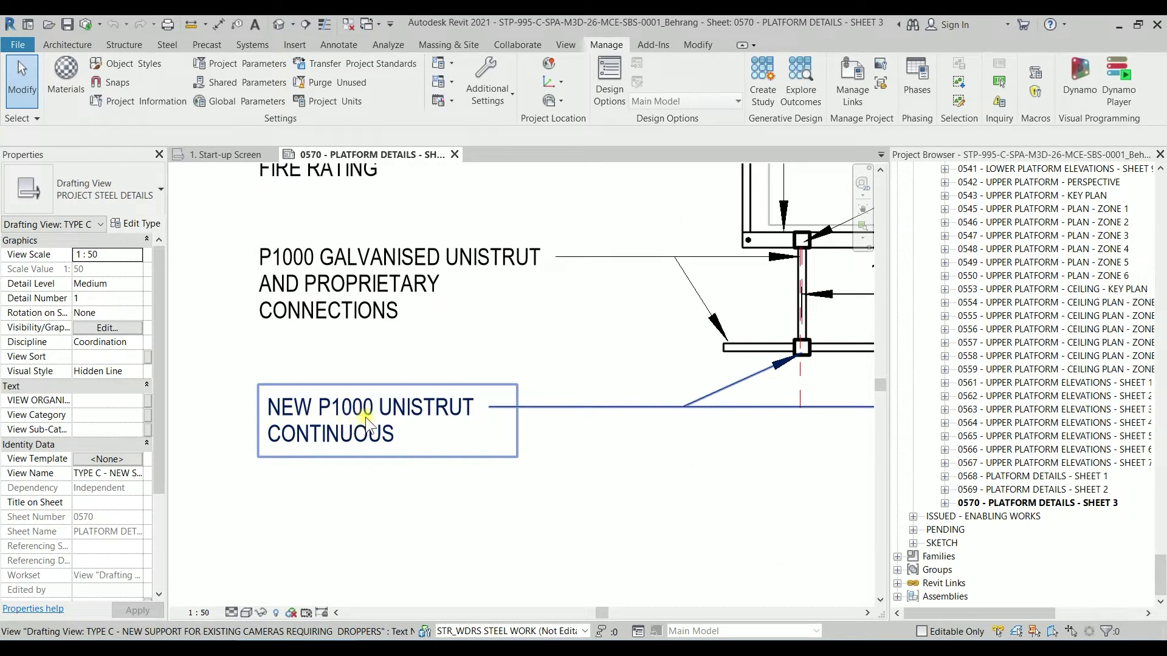
{"action": "middle_click_drag", "start_coordinate": [516, 446], "coordinate": [242, 476]}
{"action": "scroll", "coordinate": [519, 396], "scroll_direction": "up", "scroll_amount": 4}
{"action": "scroll", "coordinate": [487, 374], "scroll_direction": "up", "scroll_amount": 1}
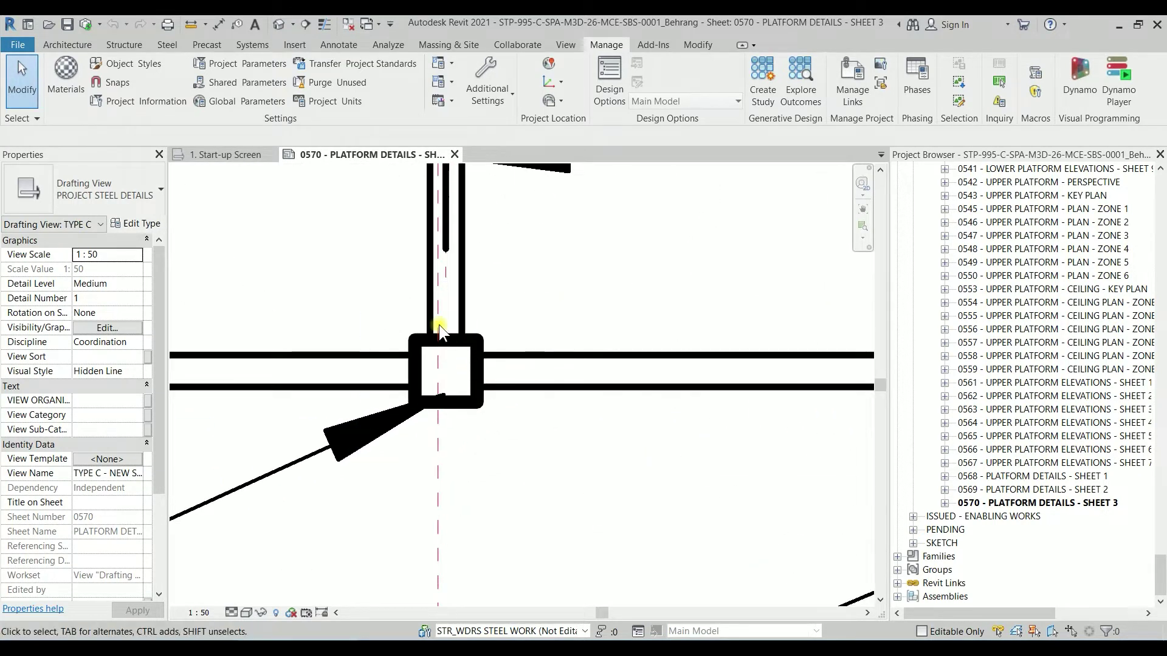
{"action": "left_click", "coordinate": [493, 338]}
{"action": "middle_click_drag", "start_coordinate": [494, 338], "coordinate": [559, 350]}
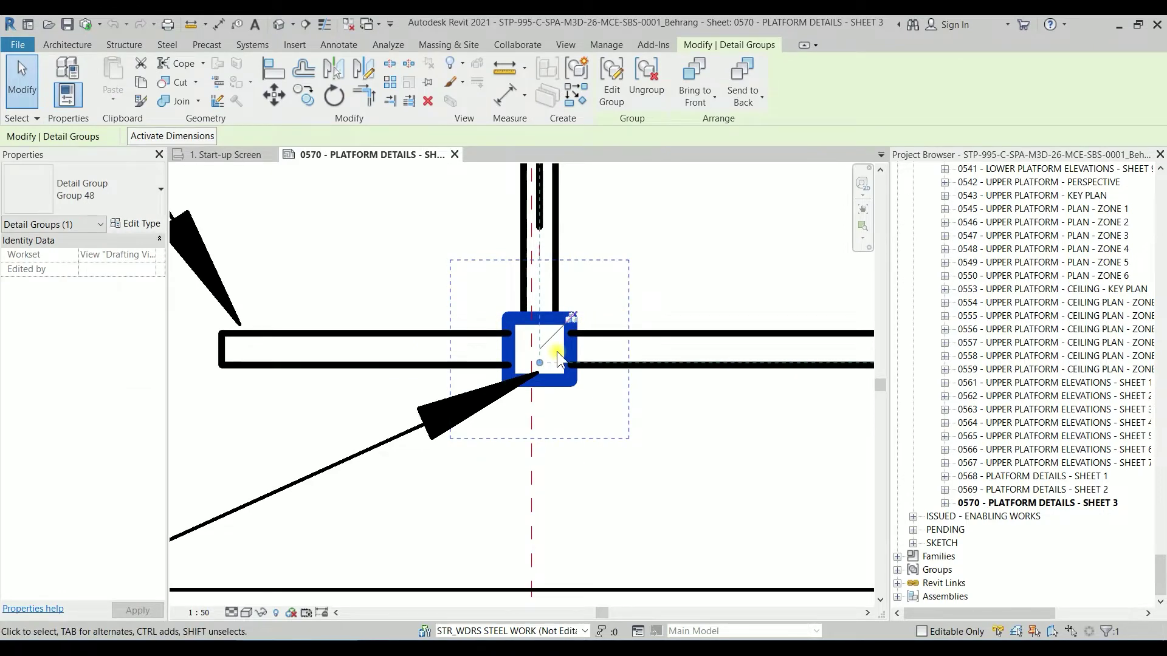
{"action": "left_click", "coordinate": [709, 311]}
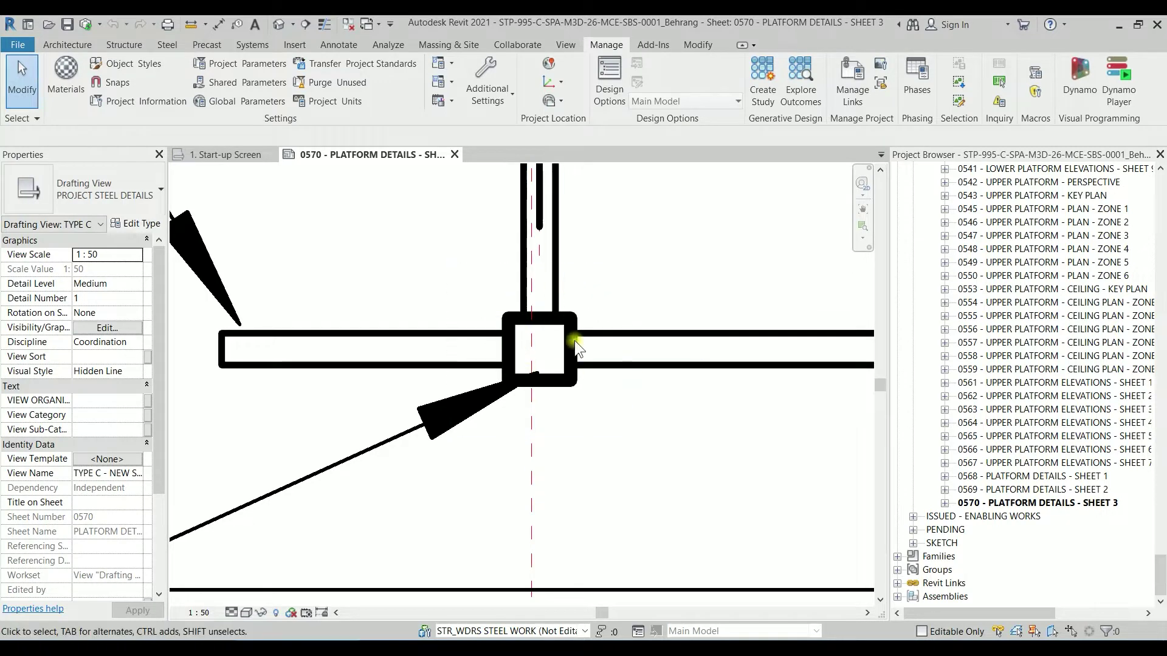
{"action": "scroll", "coordinate": [444, 349], "scroll_direction": "down", "scroll_amount": 3}
{"action": "middle_click_drag", "start_coordinate": [444, 348], "coordinate": [370, 389]}
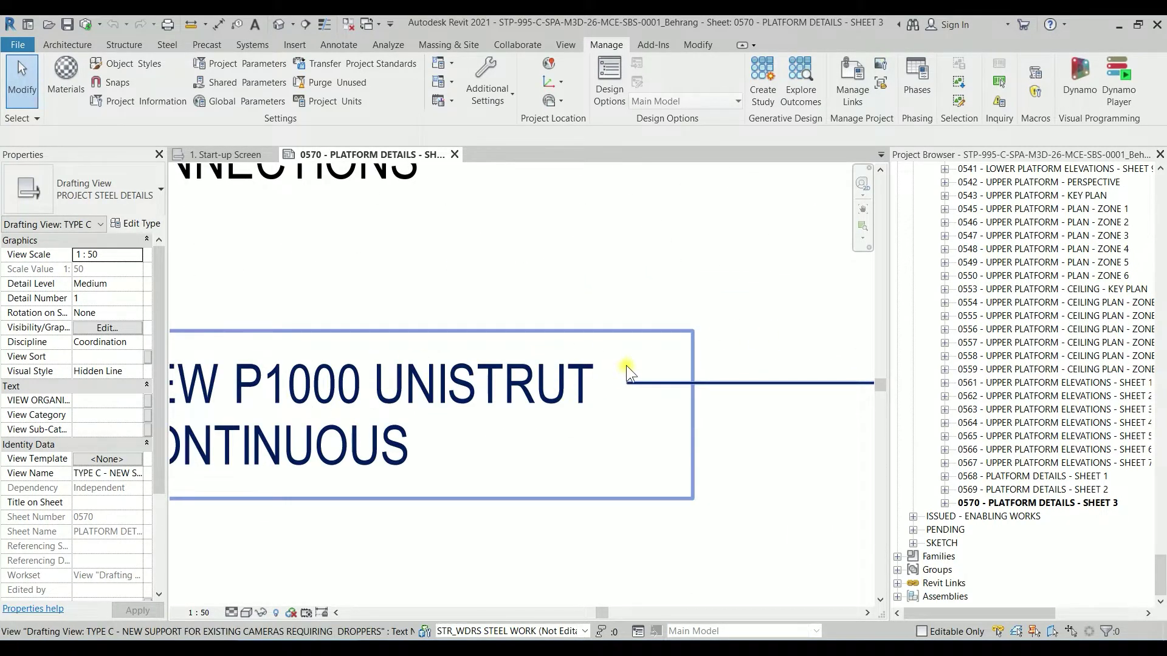
{"action": "scroll", "coordinate": [771, 349], "scroll_direction": "down", "scroll_amount": 3}
{"action": "scroll", "coordinate": [771, 349], "scroll_direction": "up", "scroll_amount": 2}
{"action": "middle_click_drag", "start_coordinate": [770, 349], "coordinate": [592, 362]}
{"action": "scroll", "coordinate": [585, 360], "scroll_direction": "down", "scroll_amount": 1}
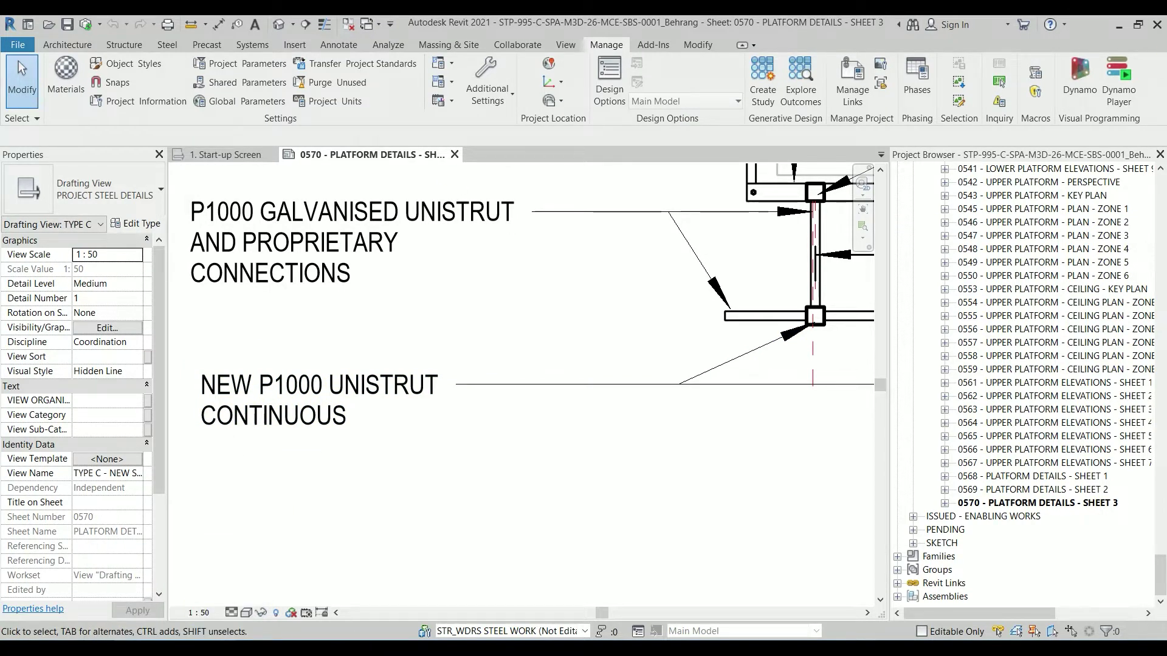
- Switch to the browser, search Google for P1000 and open the Unistrut P1000 product page to read its section dimensions
{"action": "key", "text": "alt+Tab"}
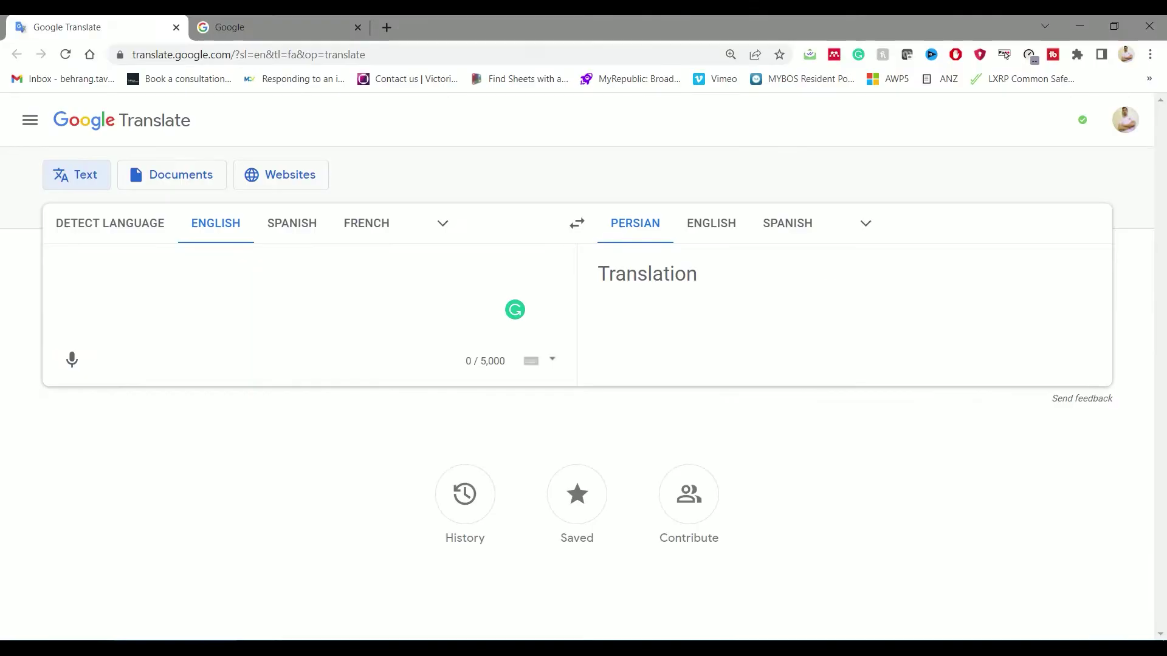
{"action": "left_click", "coordinate": [316, 30]}
{"action": "type", "text": "P1000"}
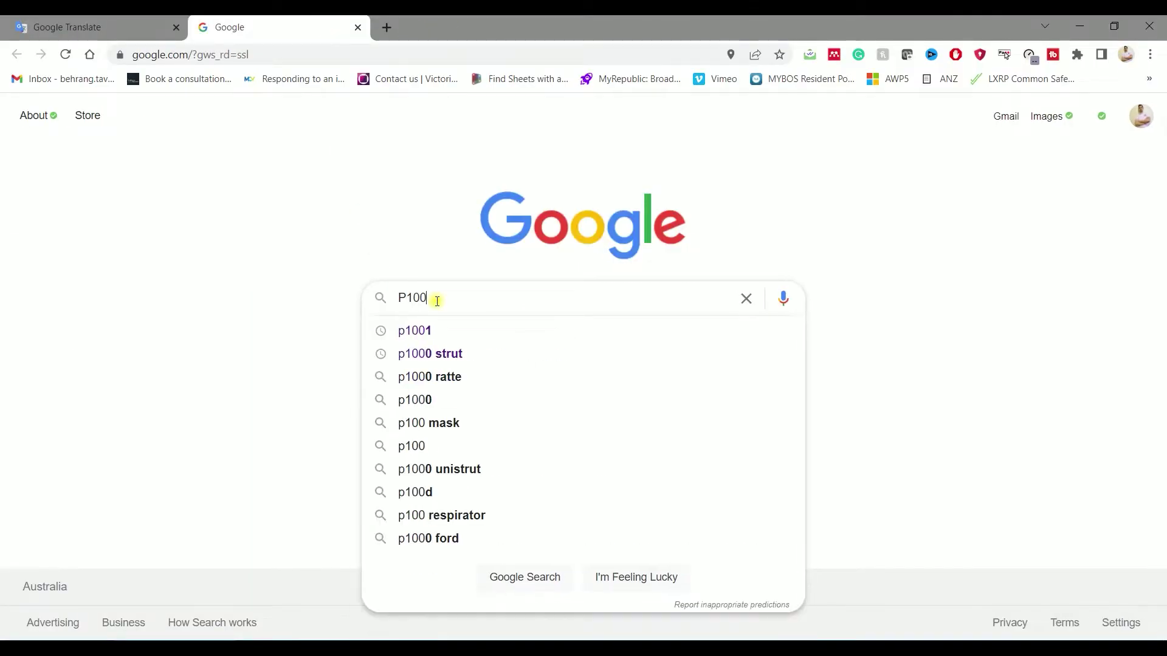
{"action": "left_click", "coordinate": [442, 332]}
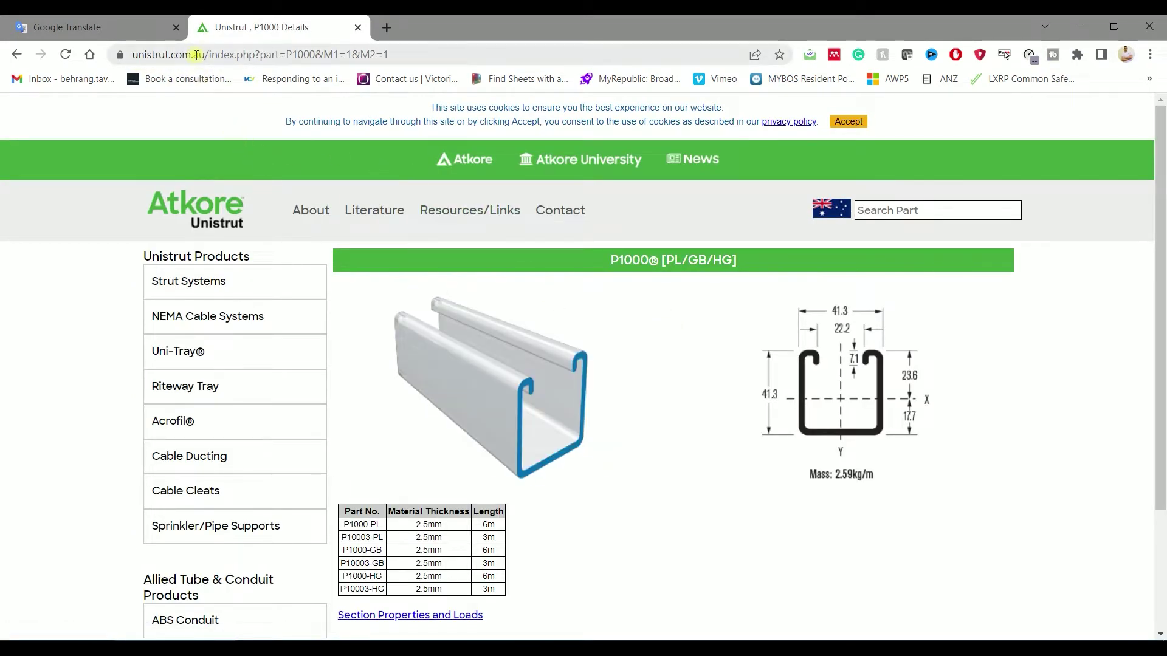
{"action": "scroll", "coordinate": [1069, 336], "scroll_direction": "down", "scroll_amount": 1}
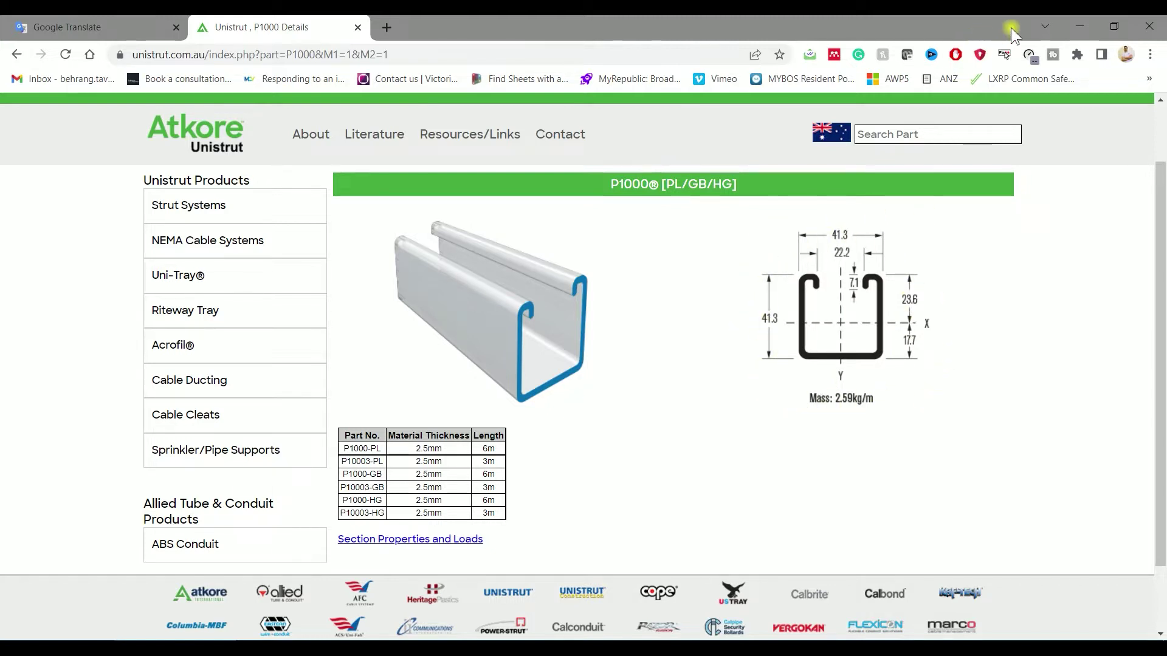
- Return to Revit and create a new family from the English Metric Detail Item template
{"action": "left_click", "coordinate": [1075, 21]}
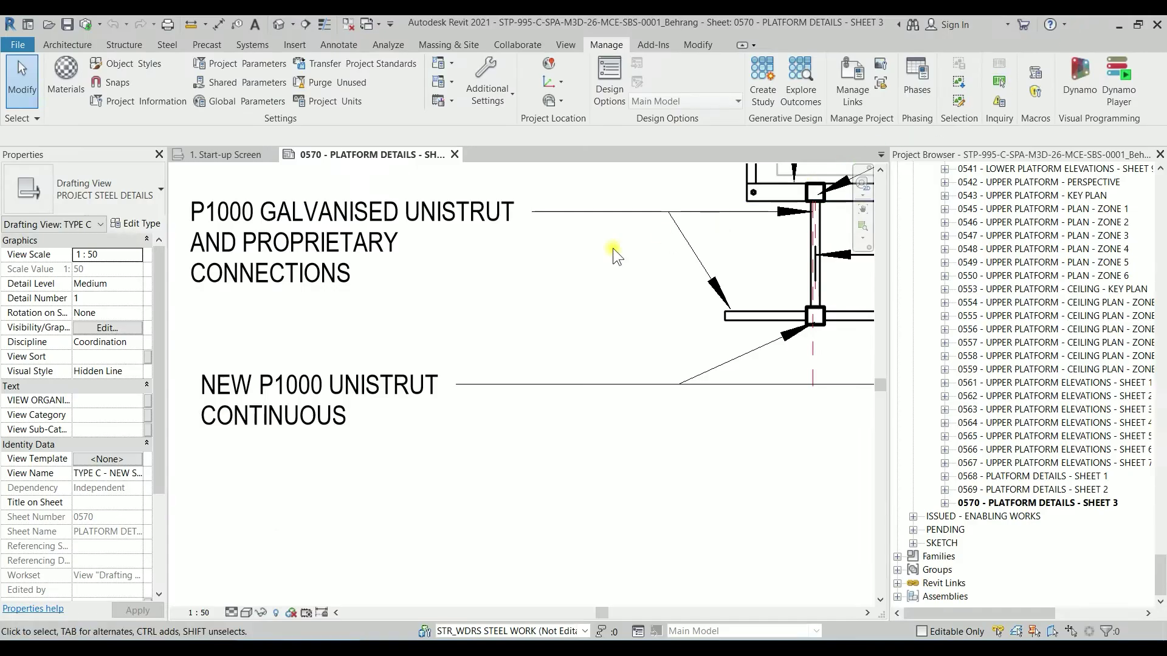
{"action": "scroll", "coordinate": [571, 264], "scroll_direction": "down", "scroll_amount": 1}
{"action": "middle_click_drag", "start_coordinate": [572, 263], "coordinate": [533, 362]}
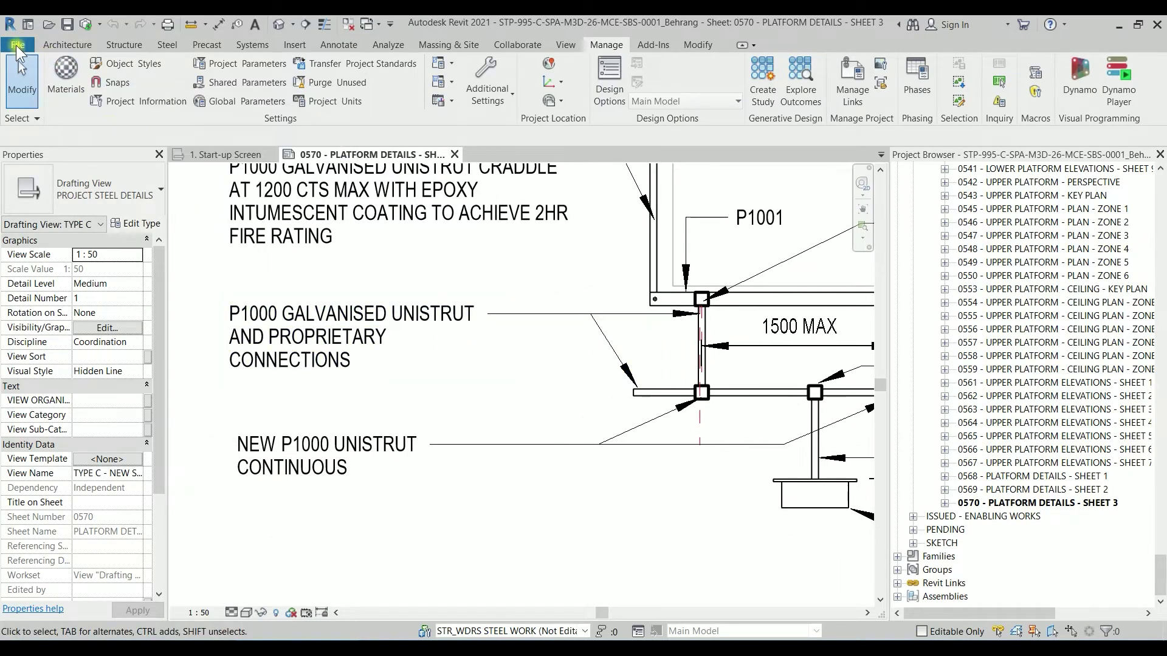
{"action": "left_click", "coordinate": [18, 46]}
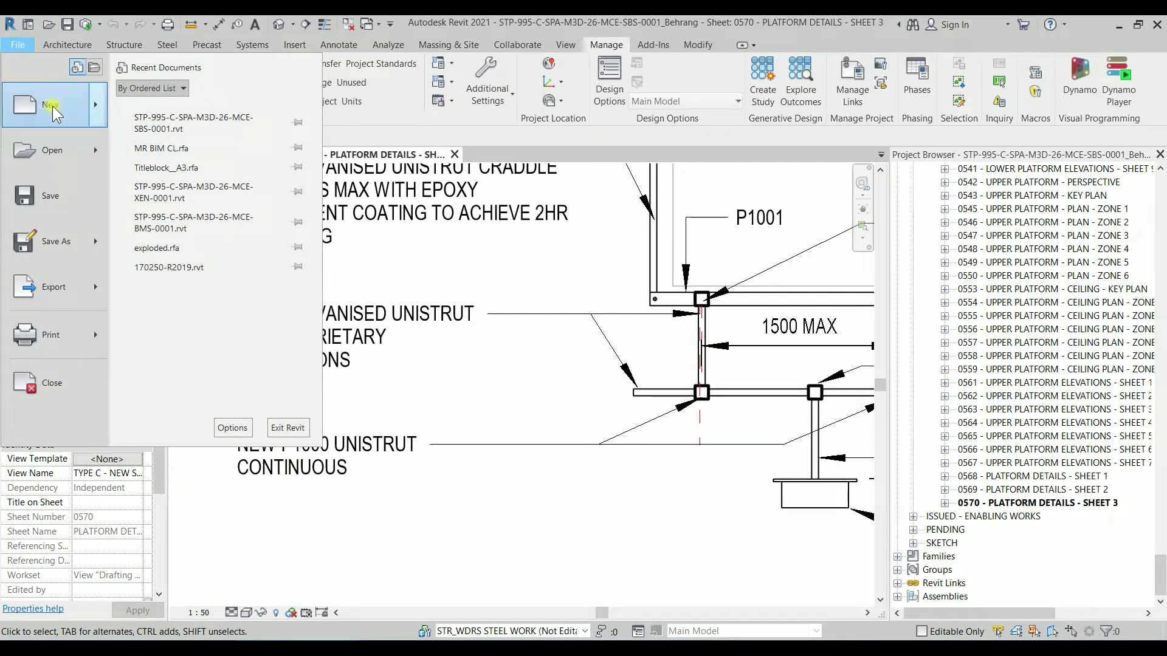
{"action": "mouse_move", "coordinate": [53, 107]}
{"action": "left_click", "coordinate": [193, 152]}
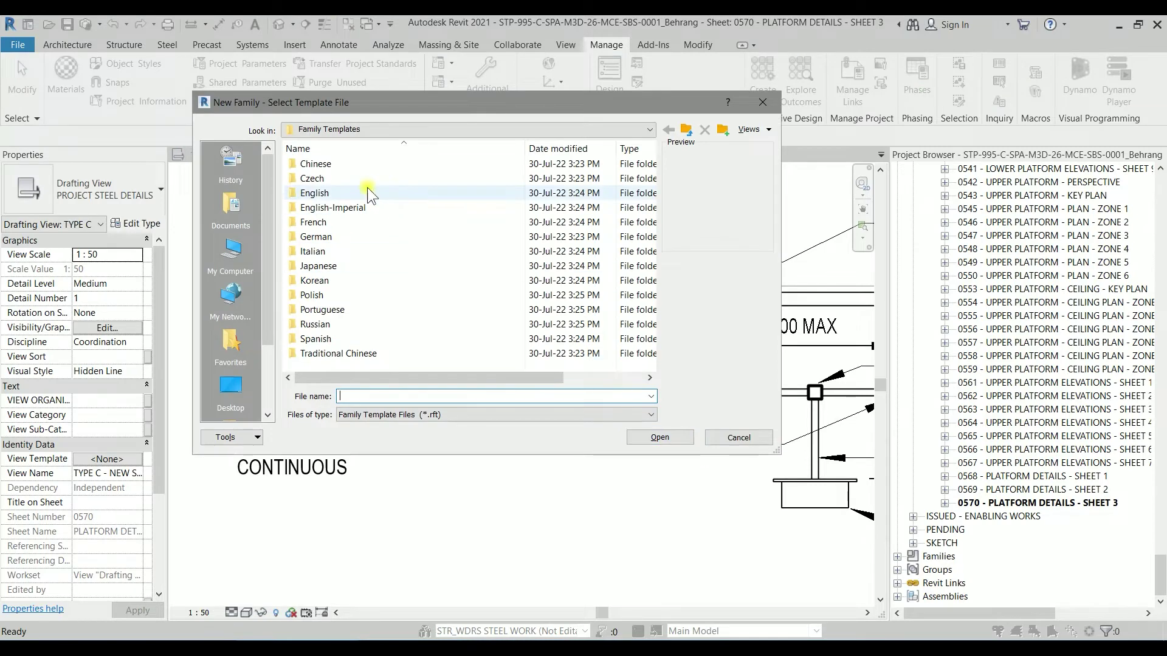
{"action": "double_click", "coordinate": [326, 195]}
{"action": "scroll", "coordinate": [370, 292], "scroll_direction": "down", "scroll_amount": 5}
{"action": "scroll", "coordinate": [369, 292], "scroll_direction": "down", "scroll_amount": 5}
{"action": "scroll", "coordinate": [369, 293], "scroll_direction": "down", "scroll_amount": 6}
{"action": "scroll", "coordinate": [369, 293], "scroll_direction": "up", "scroll_amount": 15}
{"action": "scroll", "coordinate": [369, 287], "scroll_direction": "down", "scroll_amount": 2}
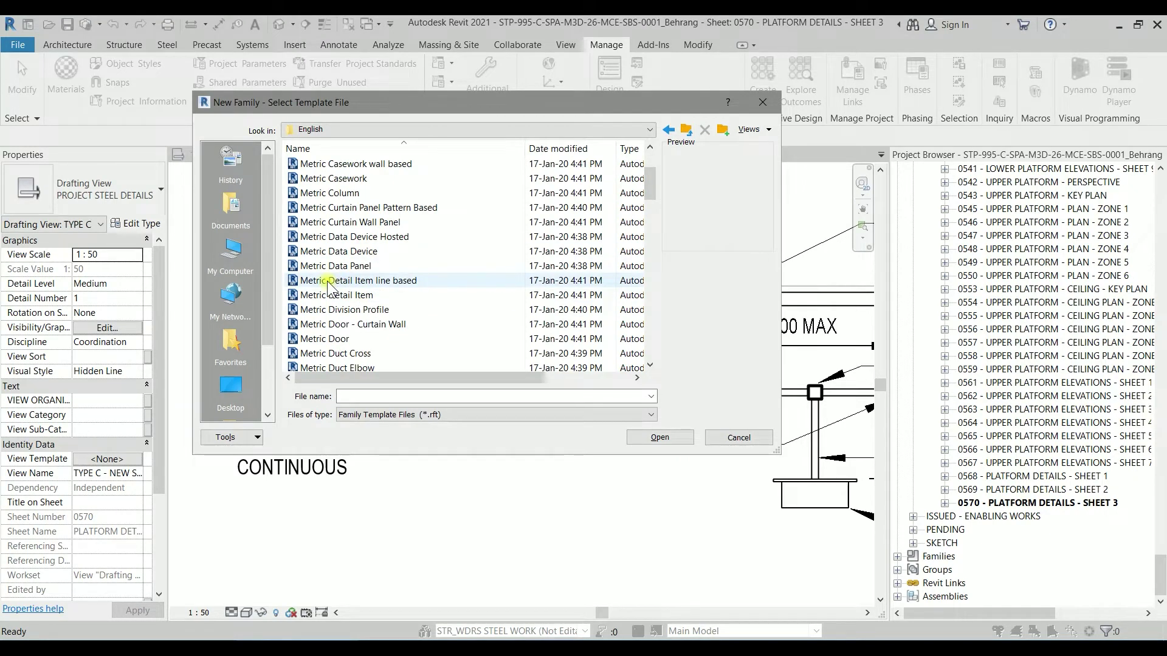
{"action": "left_click", "coordinate": [333, 296]}
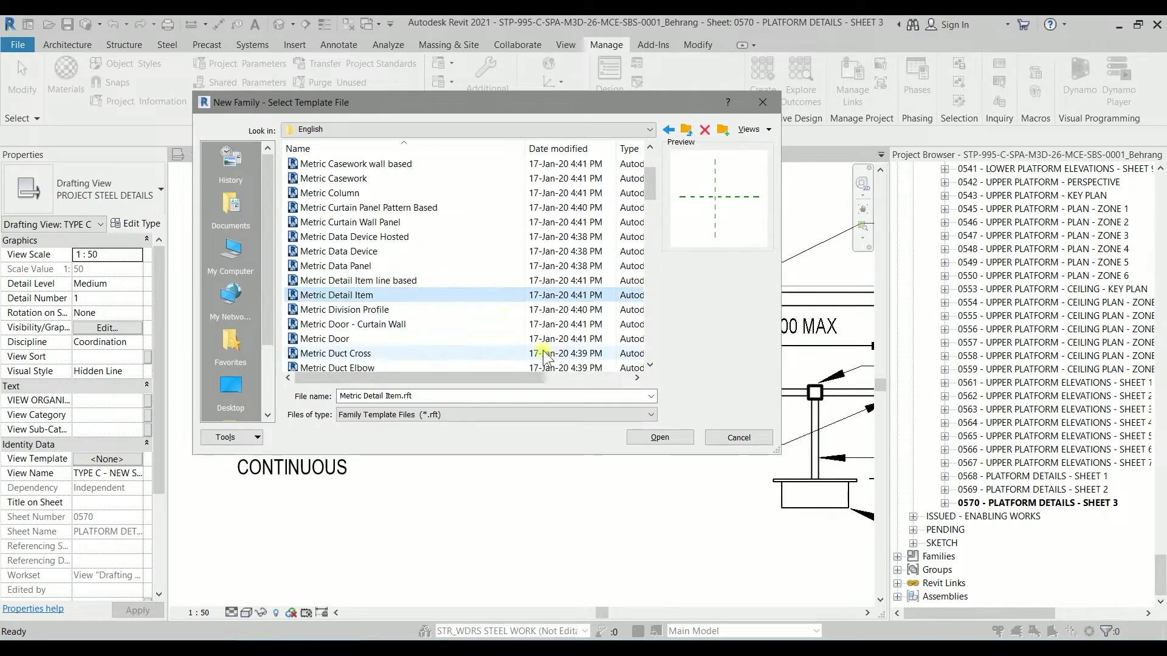
{"action": "left_click", "coordinate": [648, 438]}
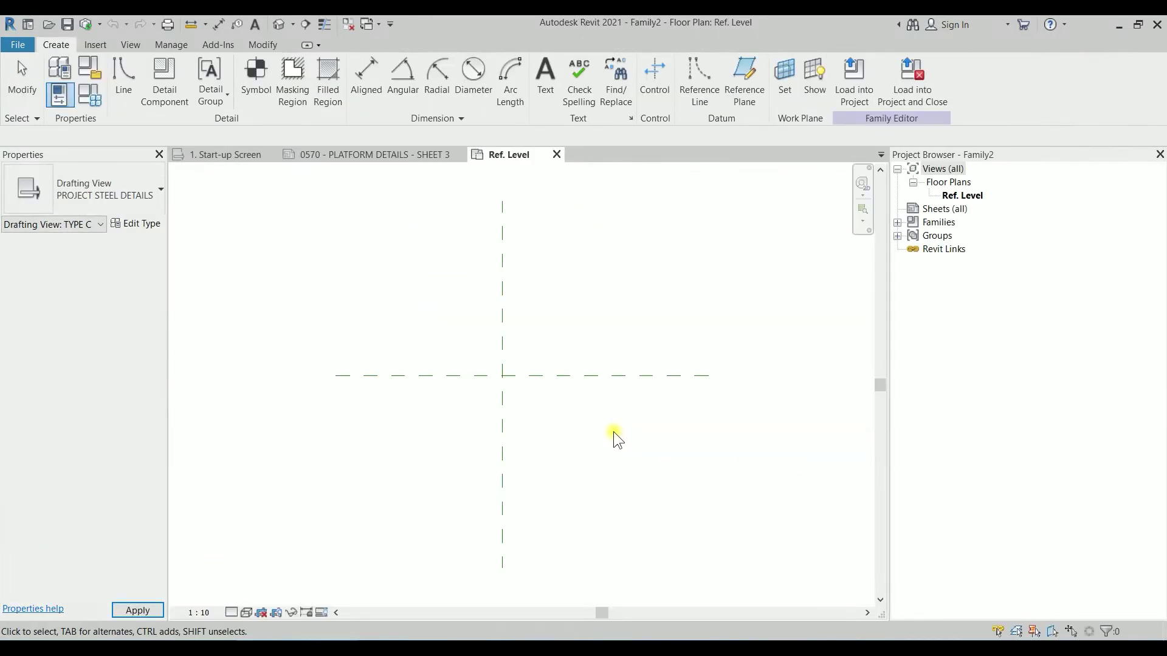
- Inspect the two centre reference planes' properties and check the P1000 section dimensions on the Unistrut page in the browser
{"action": "left_click", "coordinate": [519, 376]}
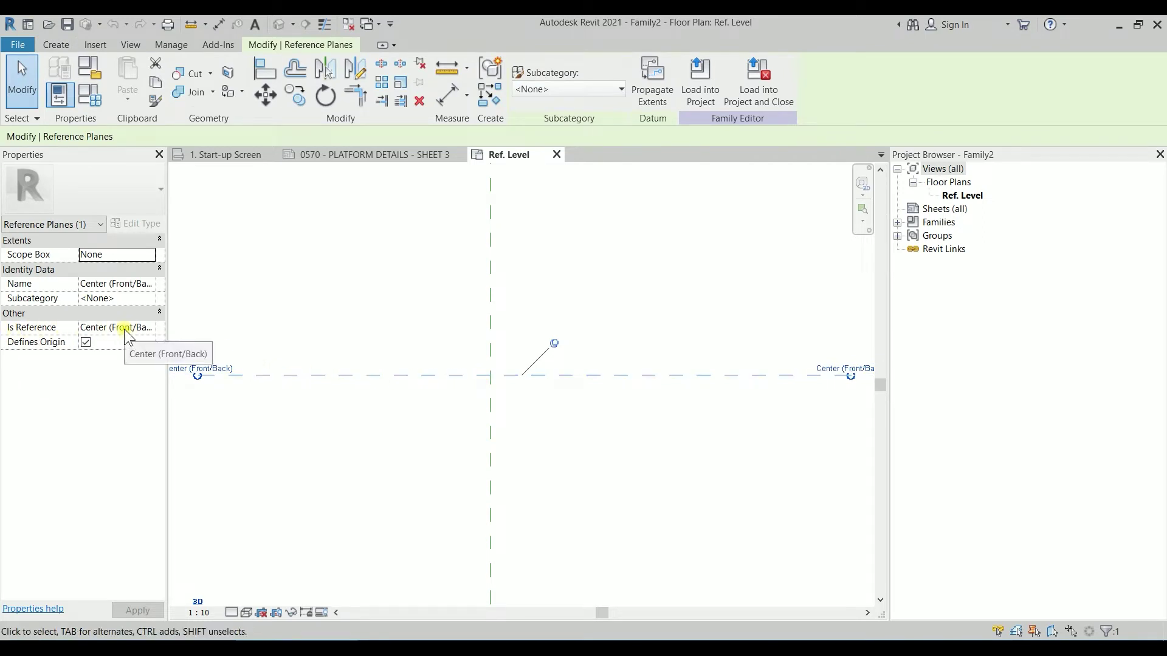
{"action": "left_click", "coordinate": [500, 373]}
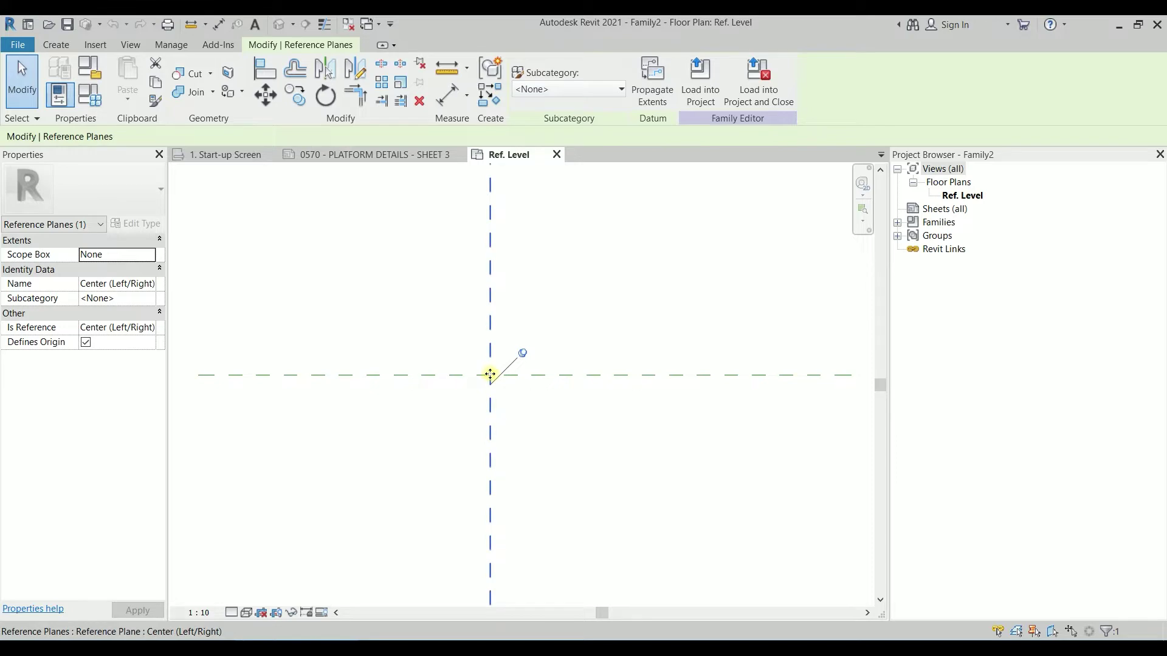
{"action": "mouse_move", "coordinate": [175, 649]}
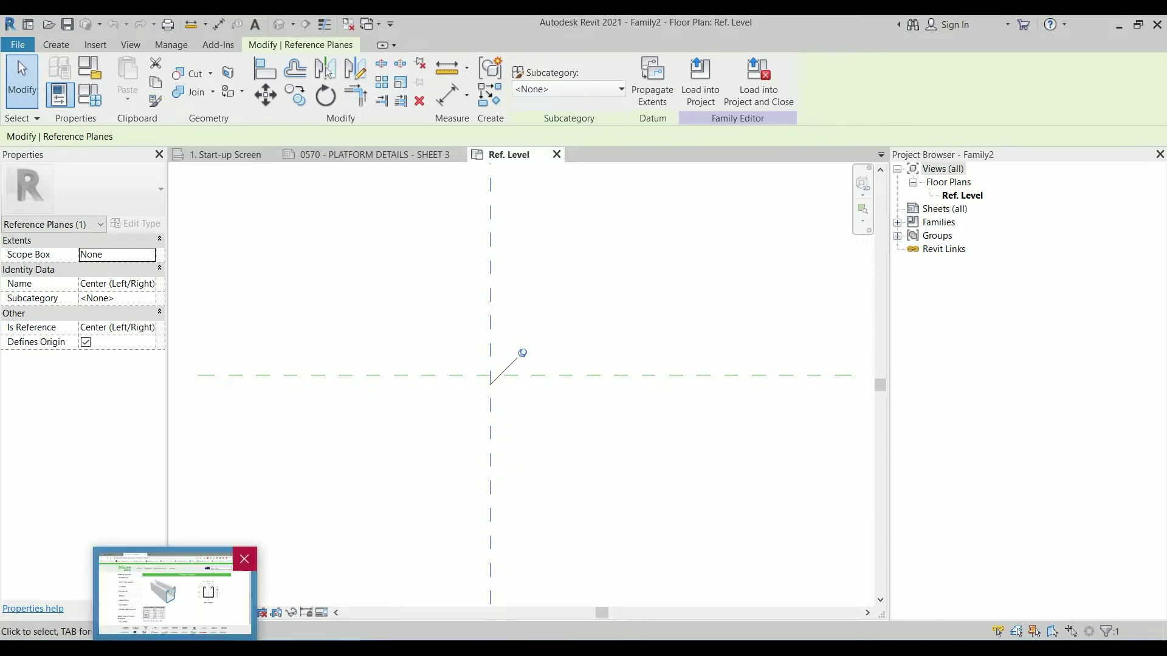
{"action": "left_click", "coordinate": [175, 592]}
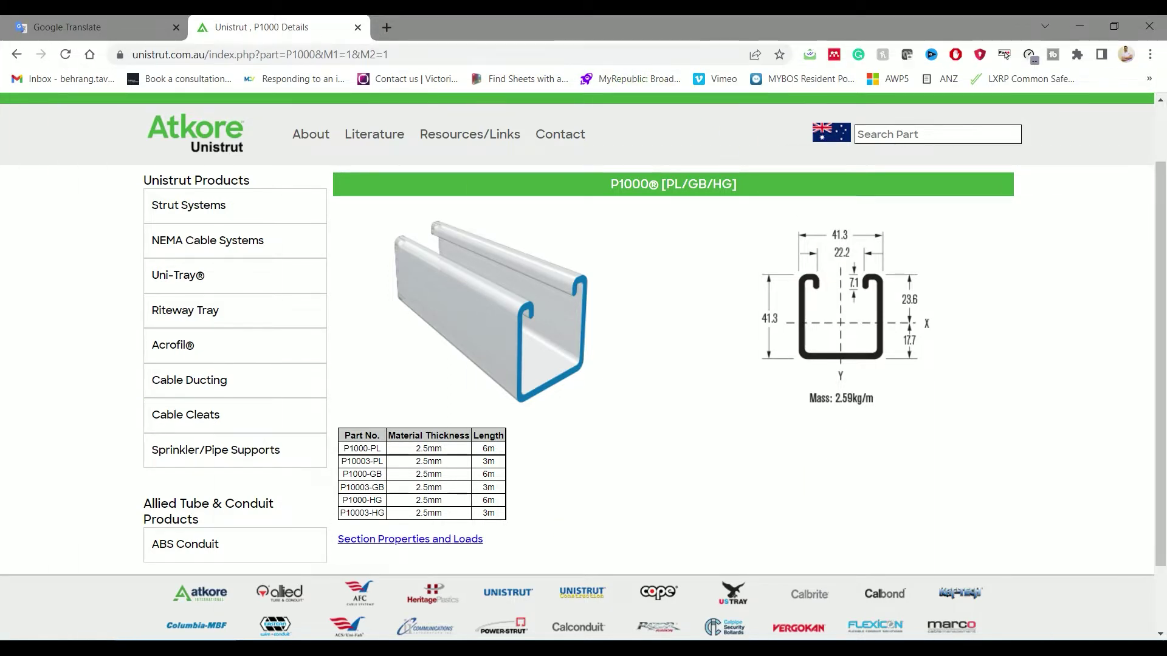
{"action": "key", "text": "alt+Tab"}
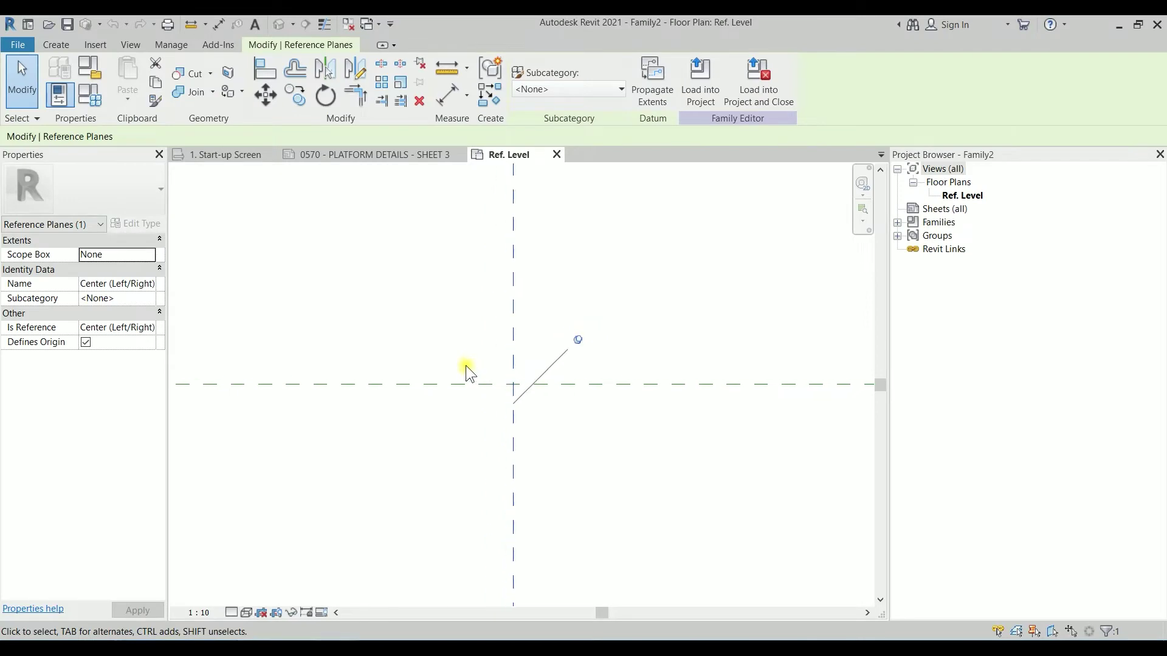
{"action": "left_click", "coordinate": [516, 411]}
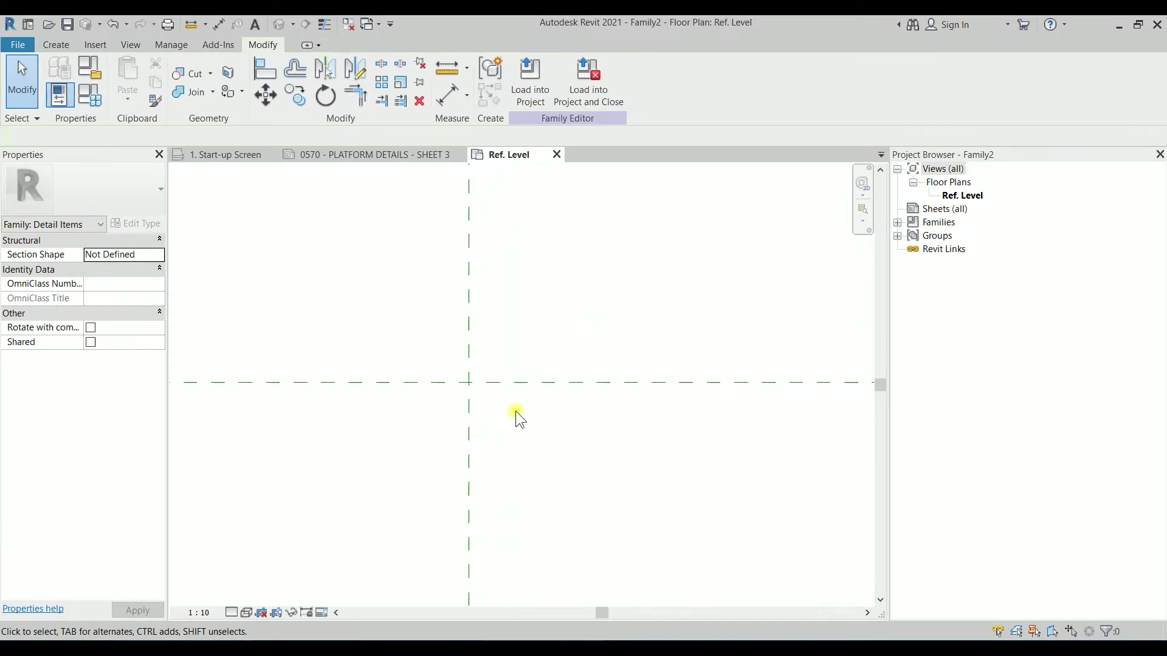
- Draw a horizontal detail line from the reference plane intersection along the Front/Back plane, with length =41.3/2
{"action": "left_click", "coordinate": [56, 45]}
{"action": "left_click", "coordinate": [133, 95]}
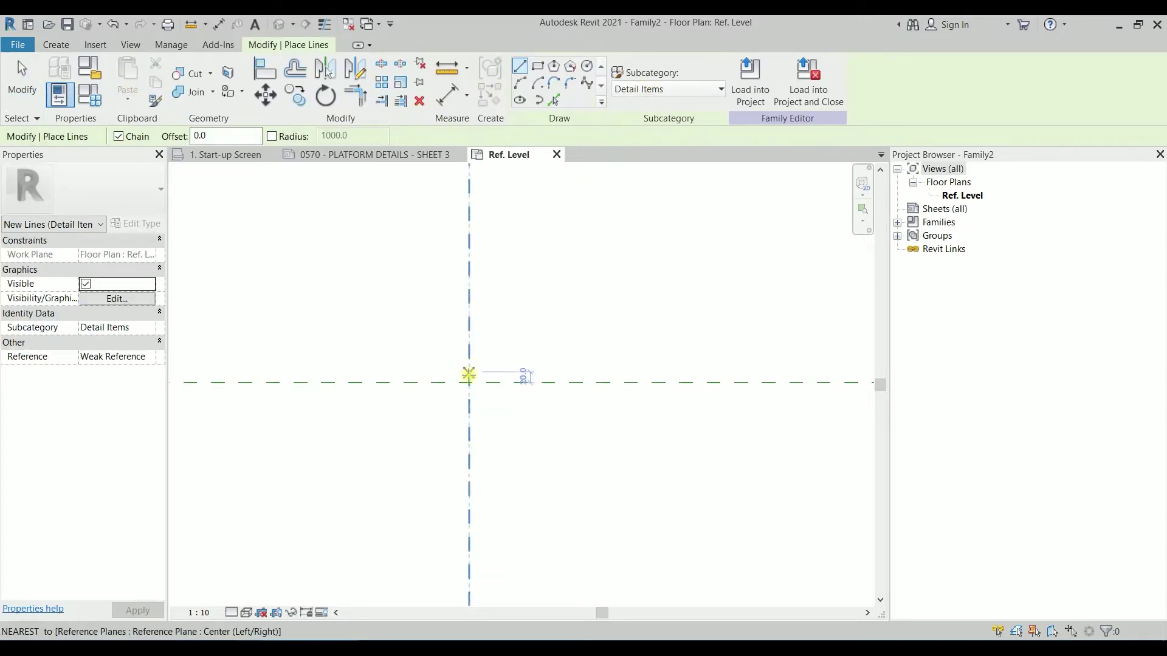
{"action": "left_click", "coordinate": [467, 382]}
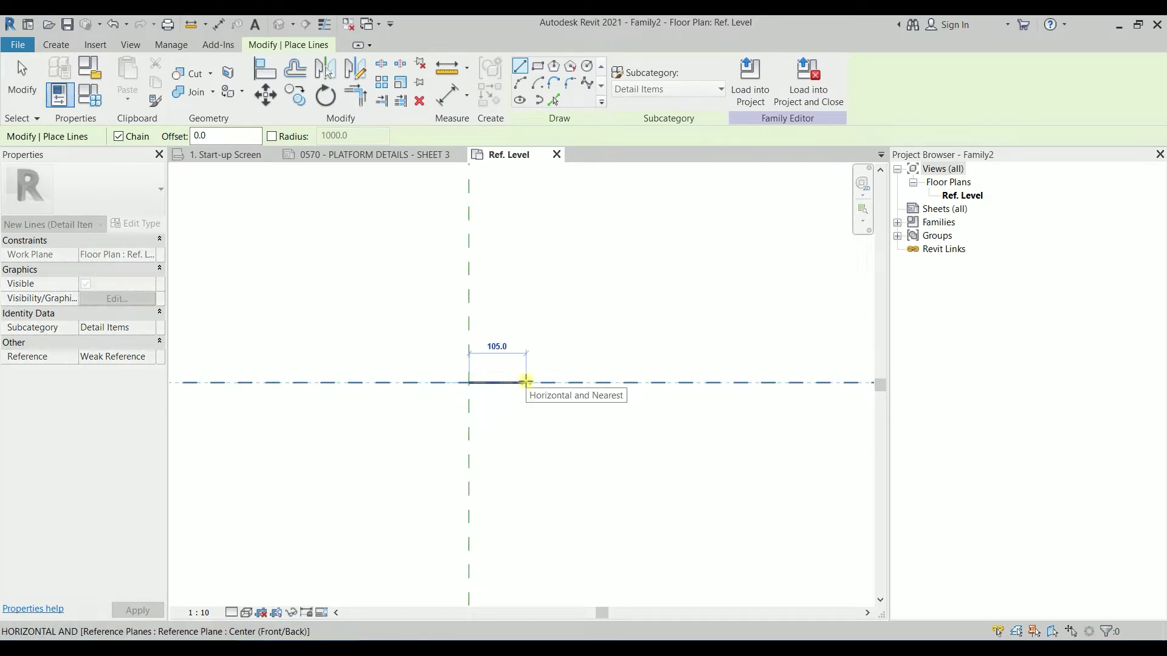
{"action": "type", "text": "="}
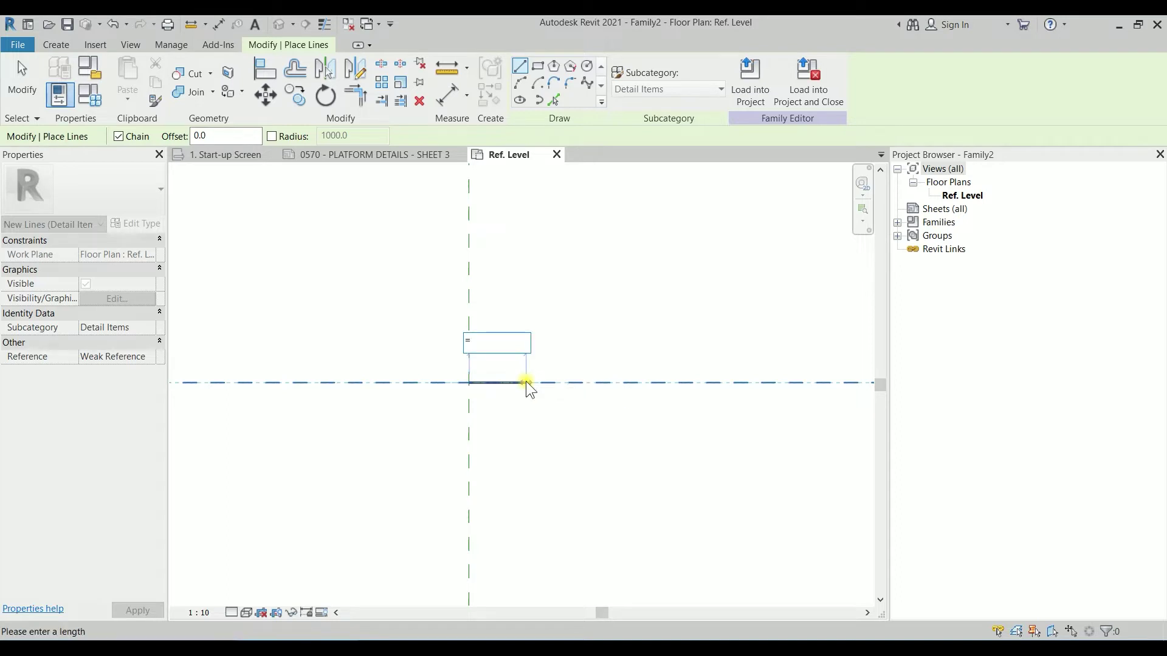
{"action": "type", "text": "41.3/2"}
{"action": "key", "text": "Return"}
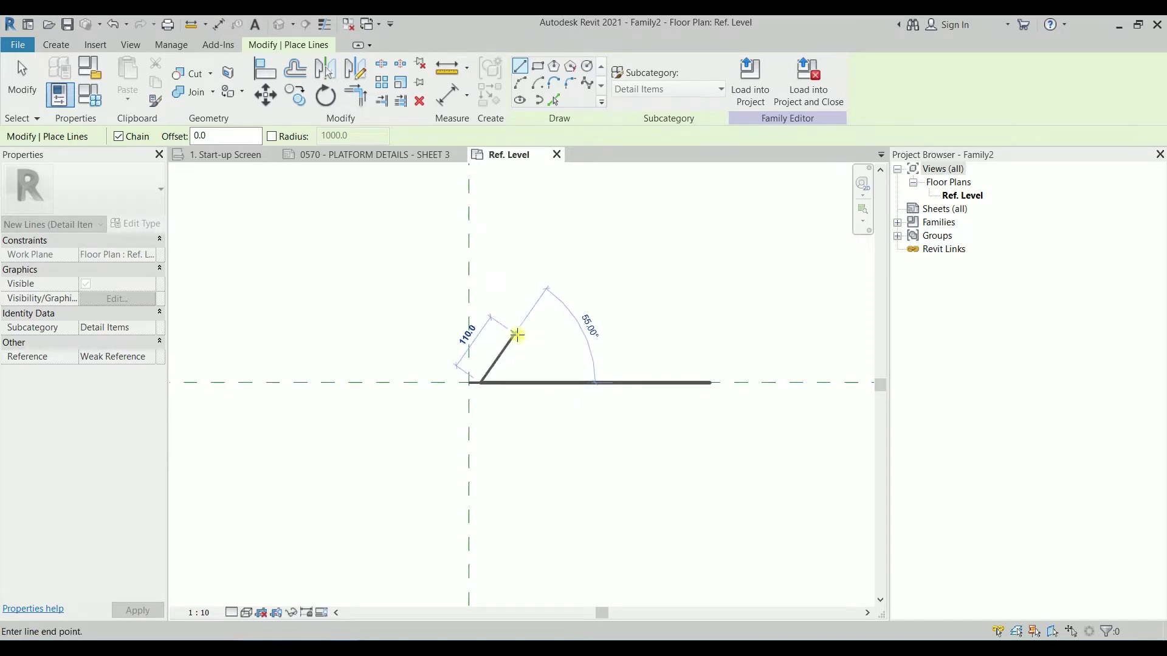
- Continue the line chain with a vertical segment 23.6 mm long going up from the horizontal line's end
{"action": "scroll", "coordinate": [473, 362], "scroll_direction": "up", "scroll_amount": 5}
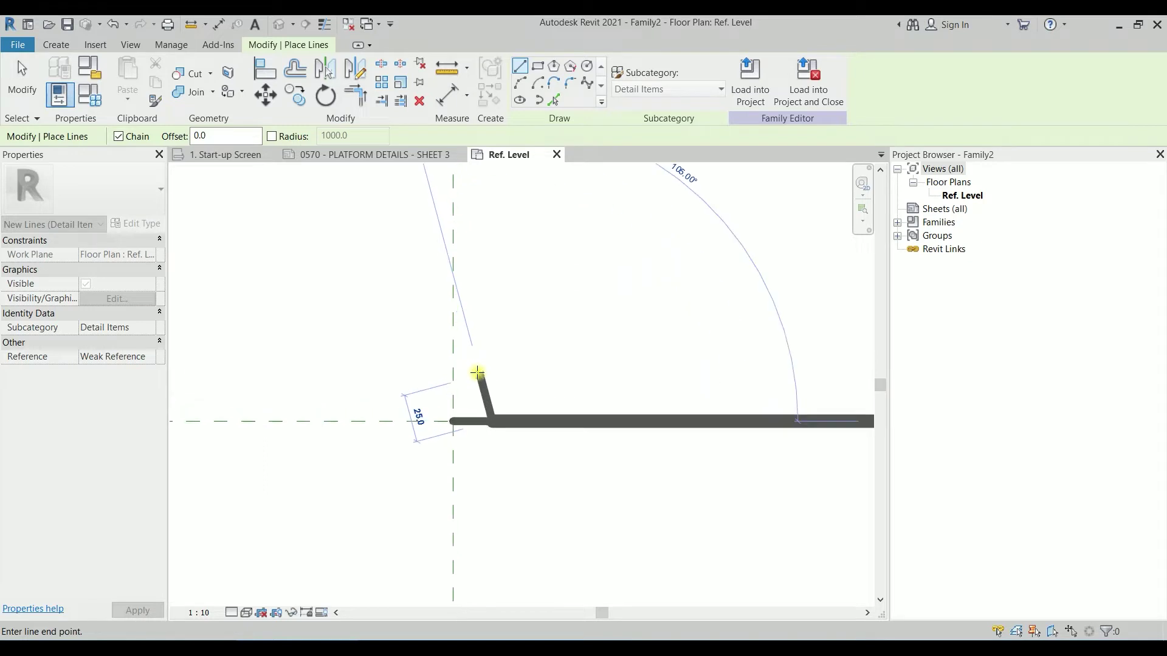
{"action": "scroll", "coordinate": [477, 372], "scroll_direction": "up", "scroll_amount": 2}
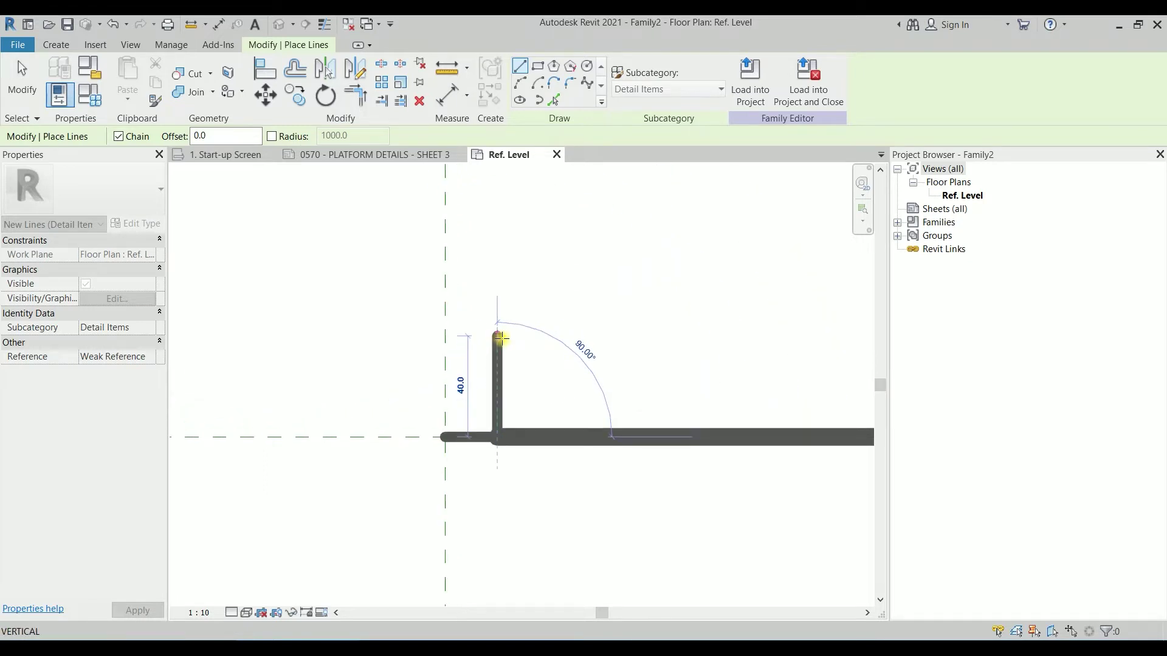
{"action": "type", "text": "23"}
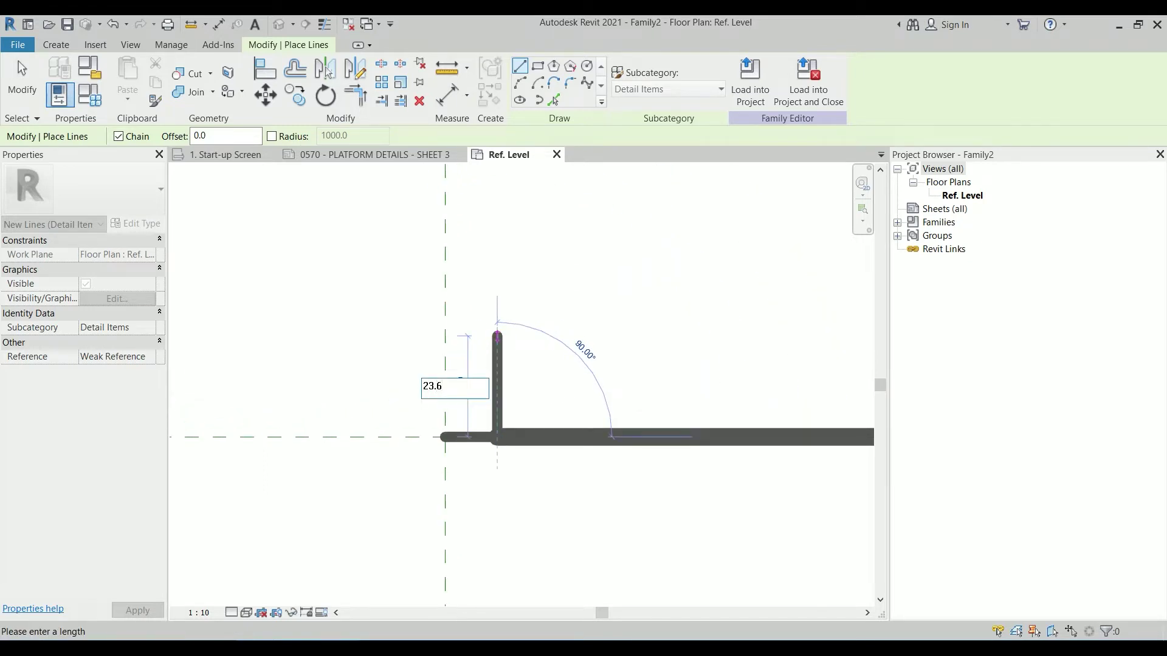
{"action": "type", "text": ".6"}
{"action": "key", "text": "Return"}
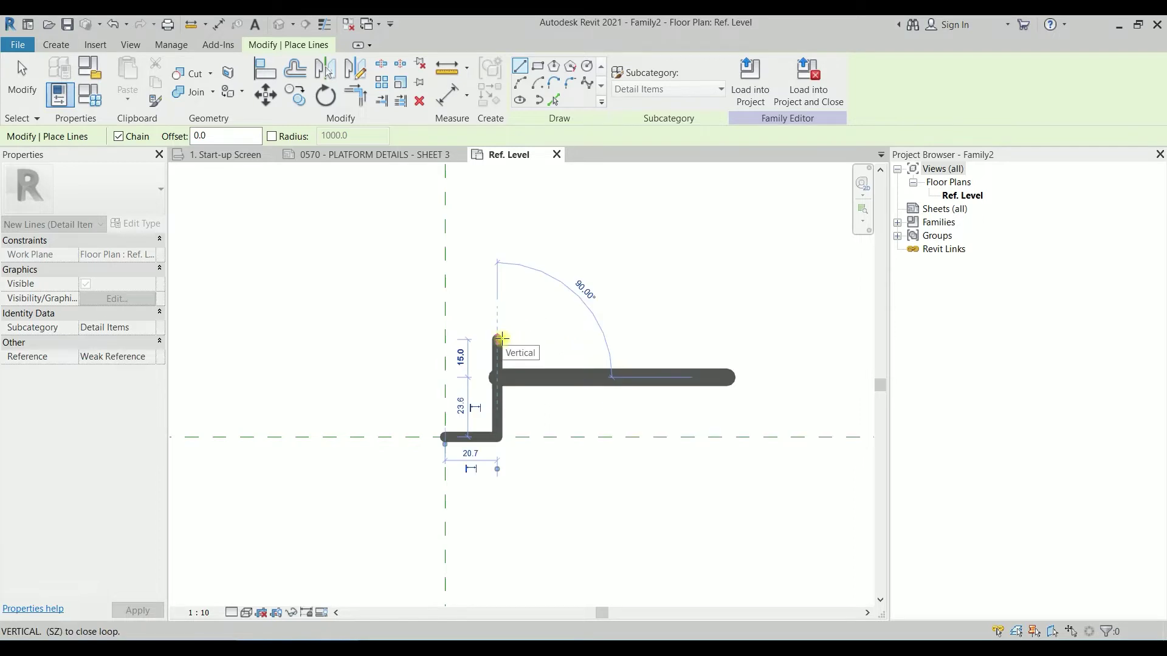
- Use Calculator to work out half the difference between 41.3 and 22.2, and close it again
{"action": "scroll", "coordinate": [472, 372], "scroll_direction": "up", "scroll_amount": 3}
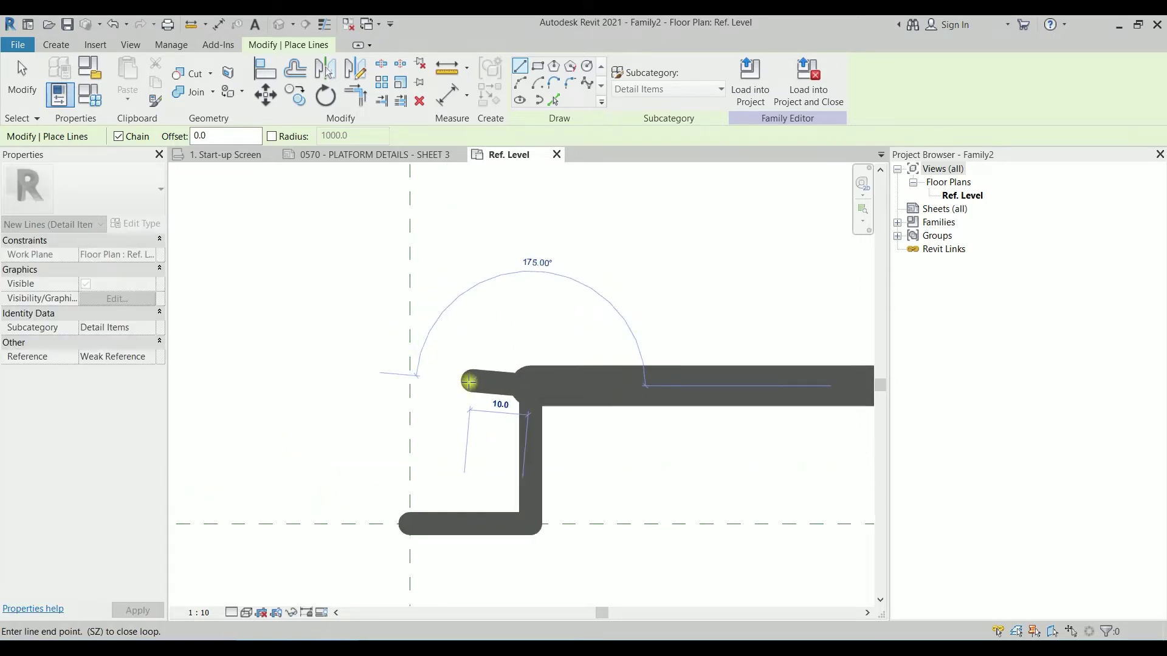
{"action": "key", "text": "super"}
{"action": "type", "text": "cal"}
{"action": "key", "text": "Return"}
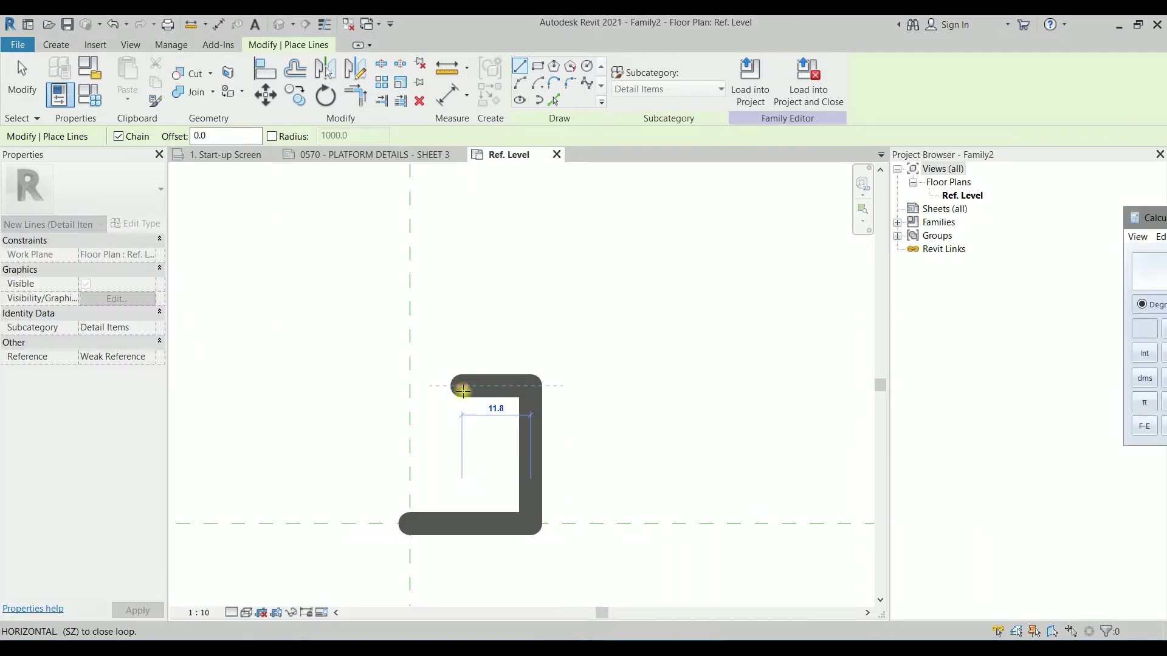
{"action": "left_click_drag", "start_coordinate": [1146, 213], "coordinate": [727, 274]}
{"action": "type", "text": "41.3-"}
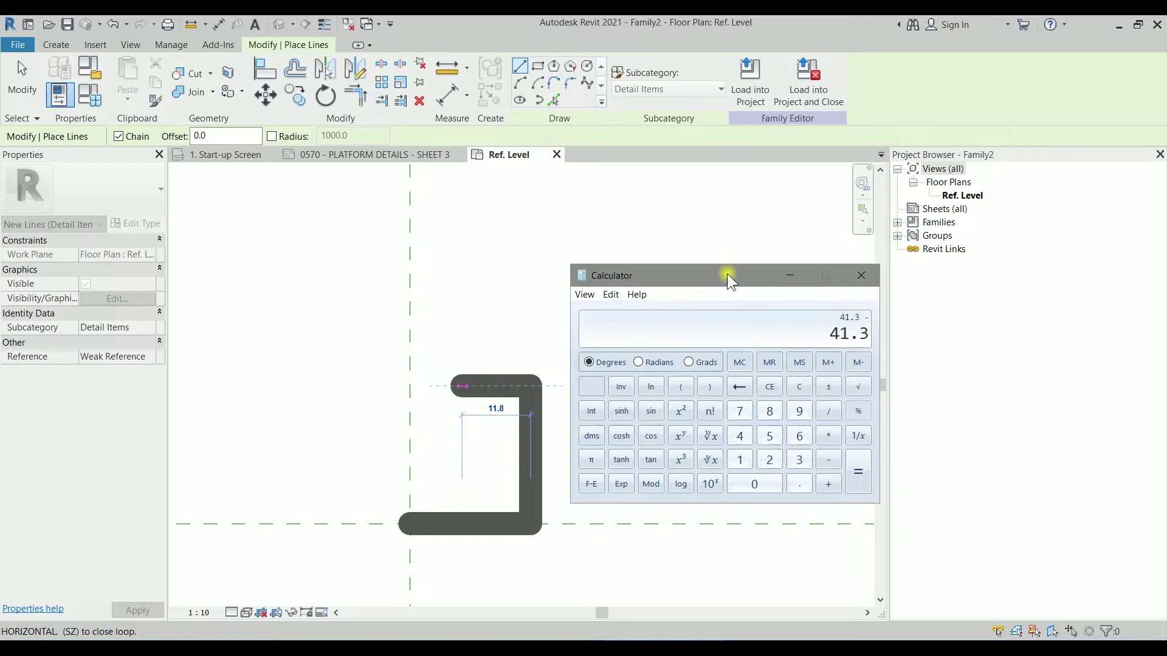
{"action": "type", "text": "22.2"}
{"action": "key", "text": "Return"}
{"action": "type", "text": "/2"}
{"action": "key", "text": "Return"}
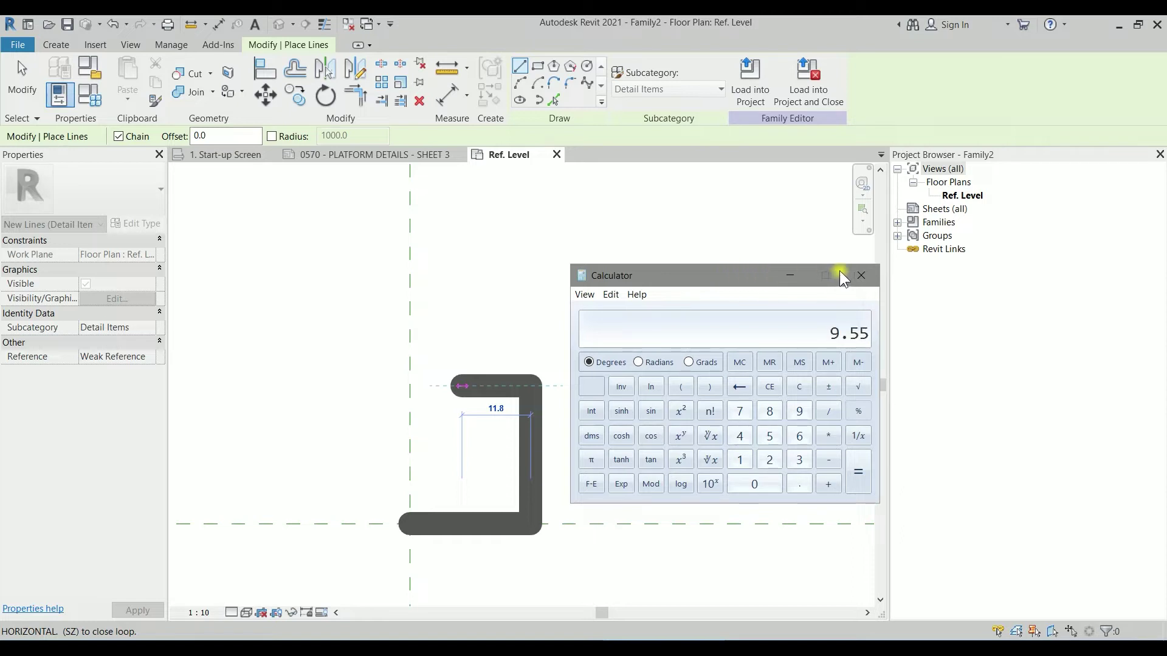
{"action": "left_click", "coordinate": [866, 278]}
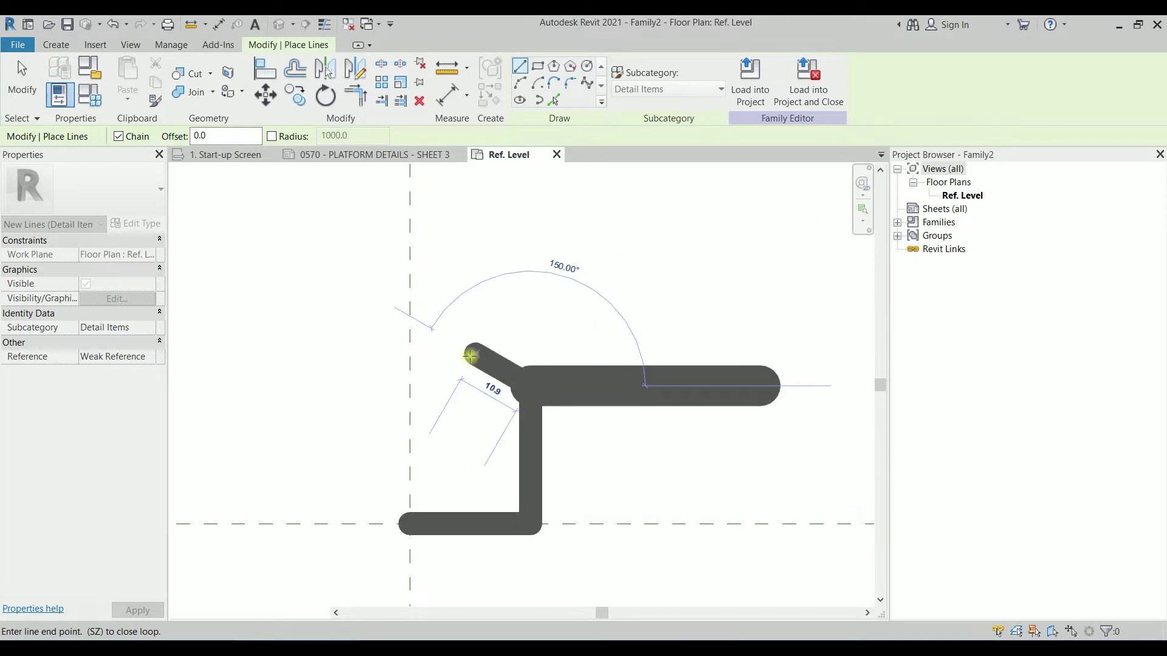
- Continue the line chain with a 9.55 mm horizontal segment towards the vertical centre plane, and turn on Thin Lines
{"action": "type", "text": "9."}
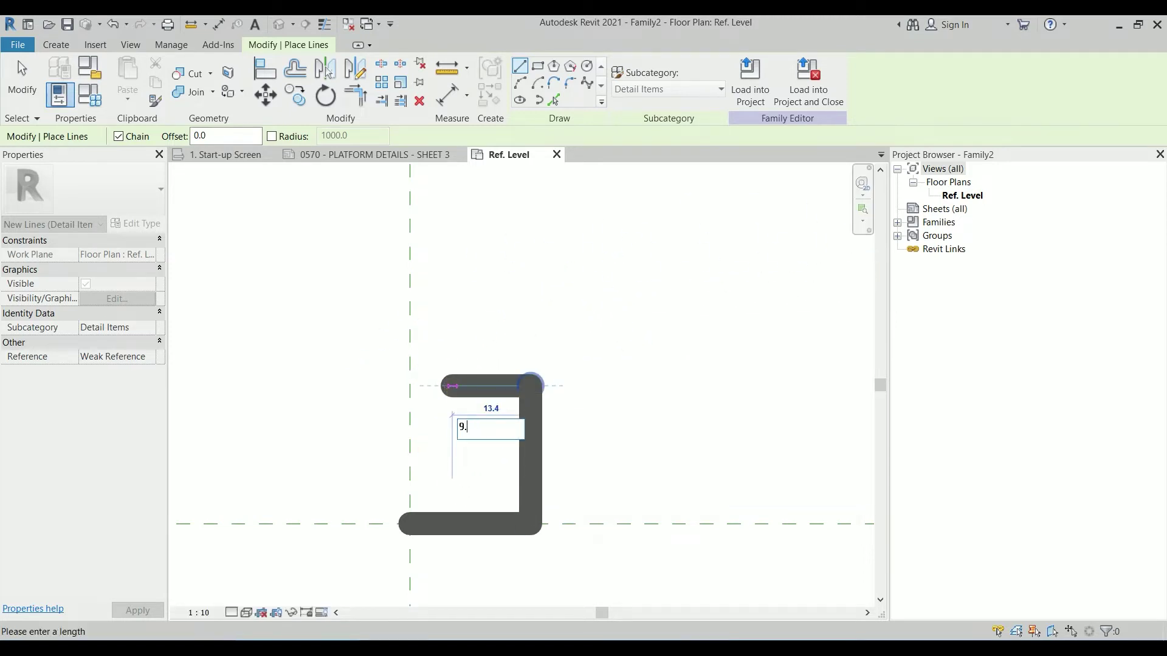
{"action": "type", "text": "55"}
{"action": "key", "text": "Return"}
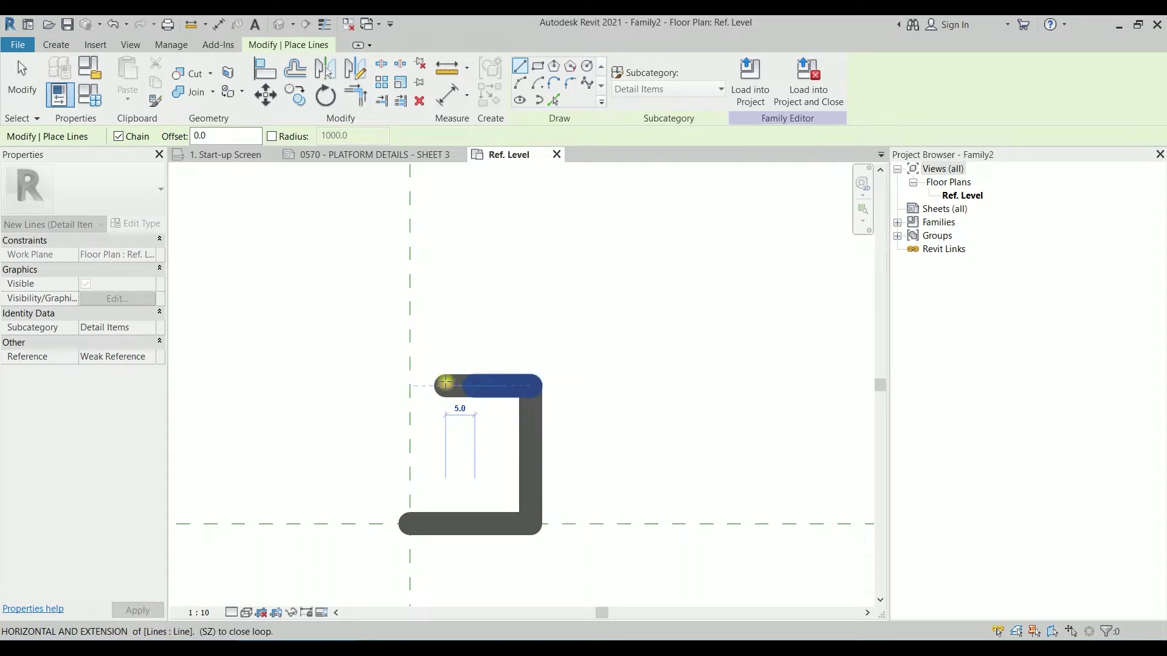
{"action": "scroll", "coordinate": [458, 386], "scroll_direction": "up", "scroll_amount": 5}
{"action": "scroll", "coordinate": [482, 509], "scroll_direction": "down", "scroll_amount": 5}
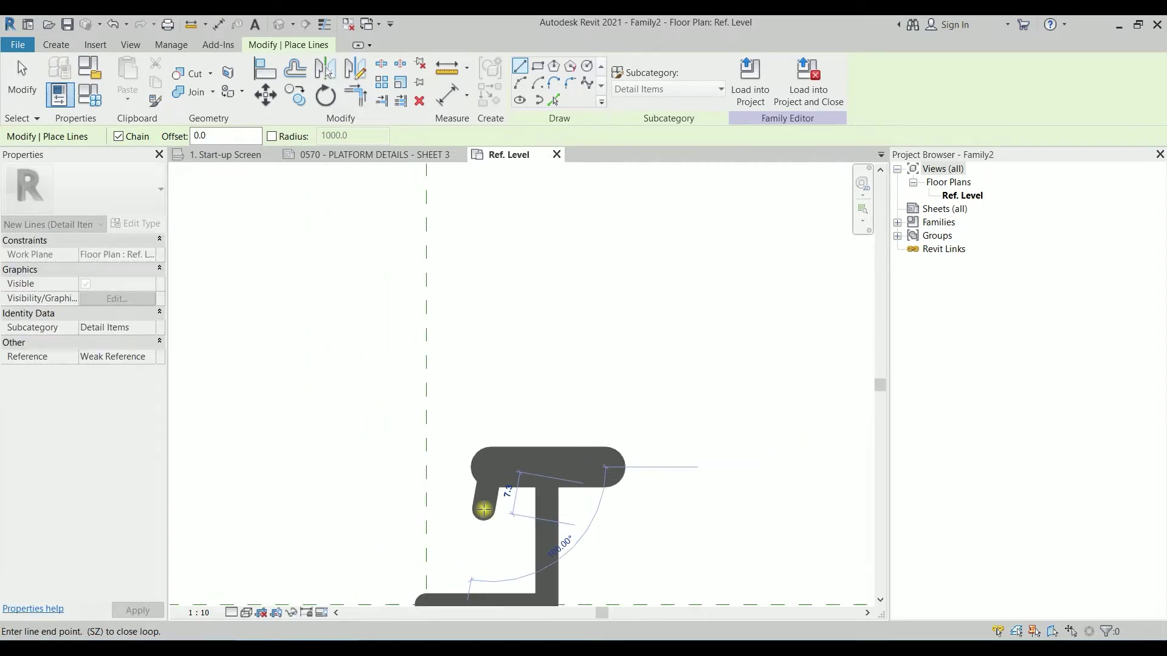
{"action": "left_click", "coordinate": [345, 181]}
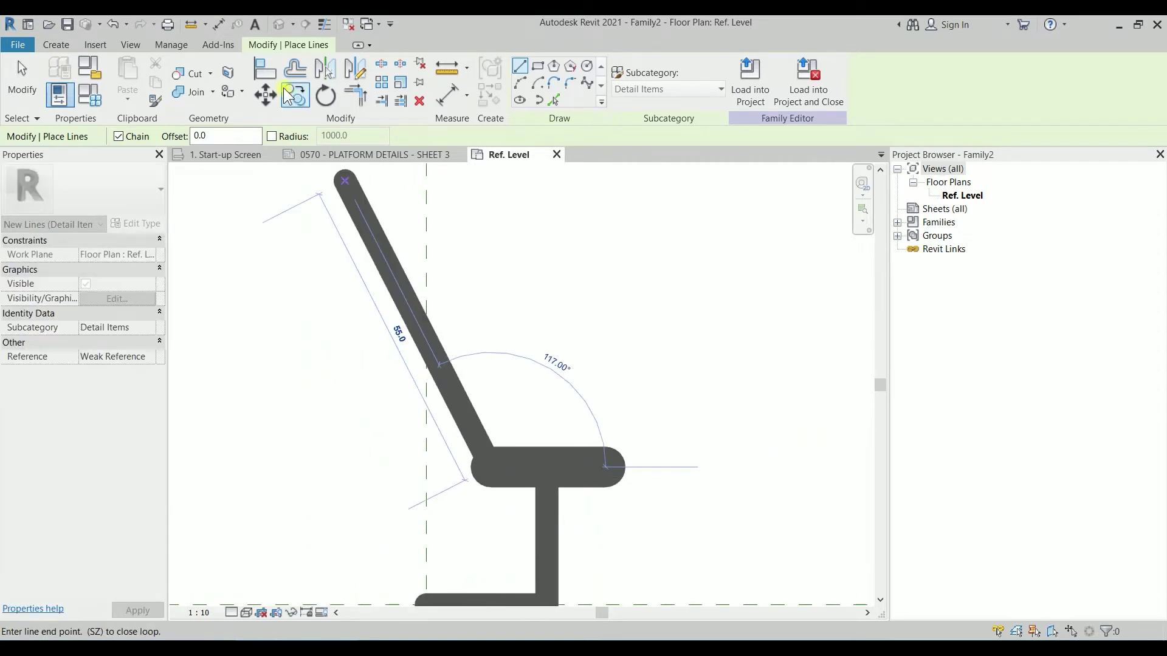
{"action": "left_click", "coordinate": [325, 24]}
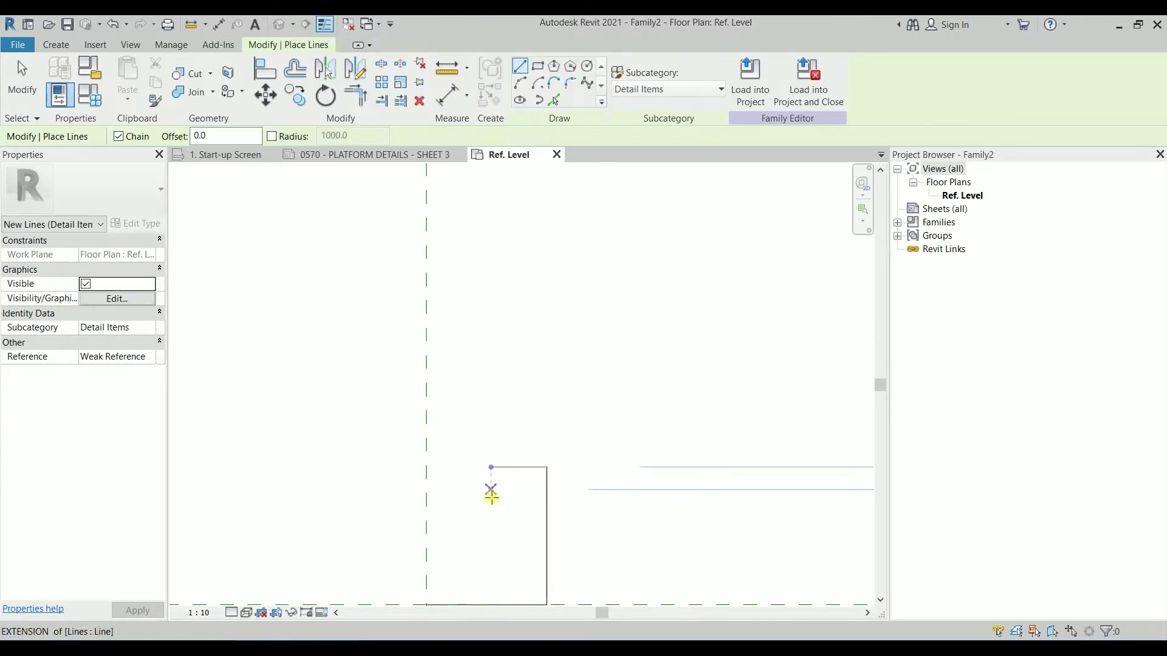
{"action": "scroll", "coordinate": [505, 403], "scroll_direction": "up", "scroll_amount": 3}
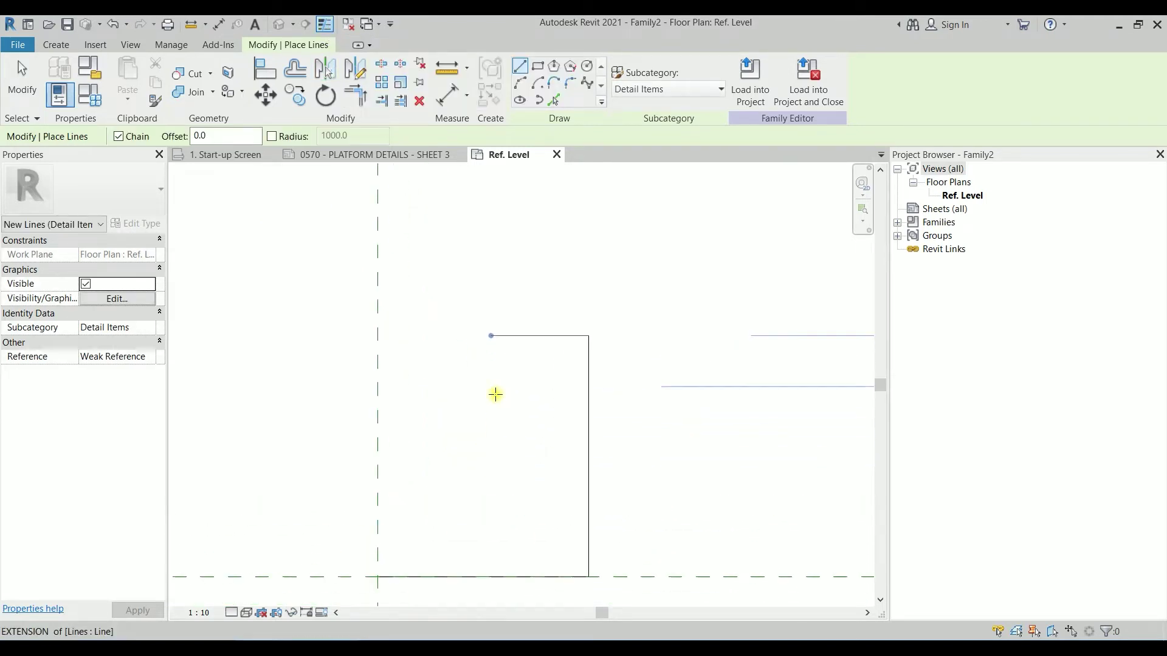
{"action": "left_click", "coordinate": [491, 386]}
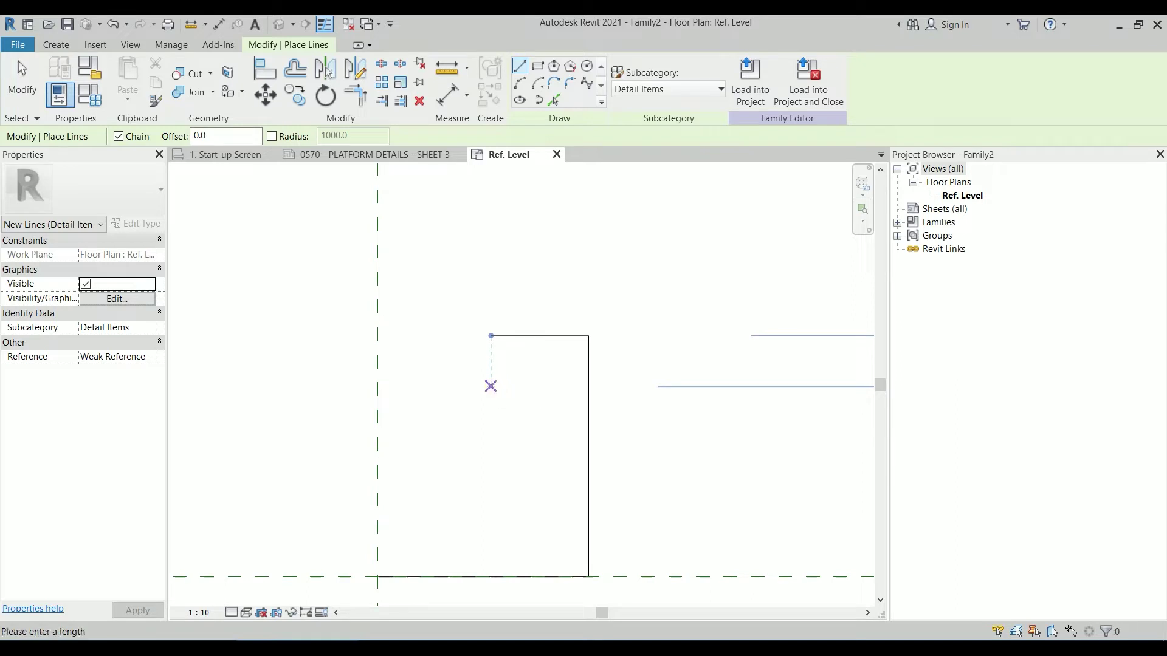
{"action": "left_click", "coordinate": [490, 335]}
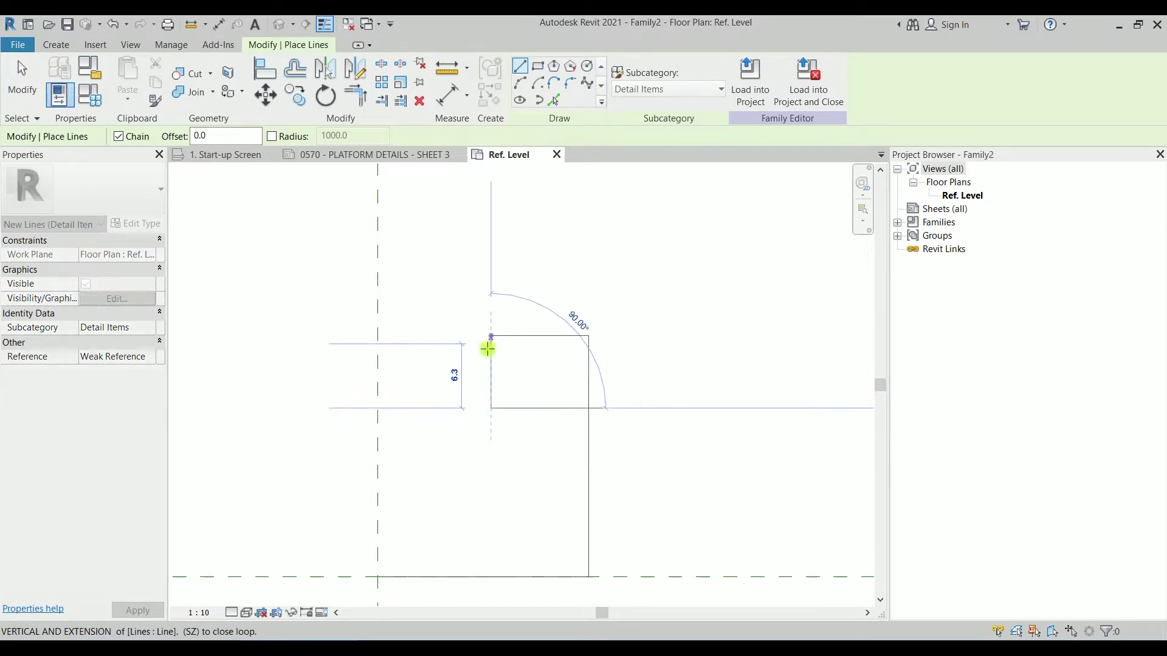
{"action": "key", "text": "Escape"}
- Draw a 7.1 mm vertical lip line downward from the free end of the 9.55 mm segment
{"action": "left_click", "coordinate": [490, 338]}
{"action": "type", "text": "7."}
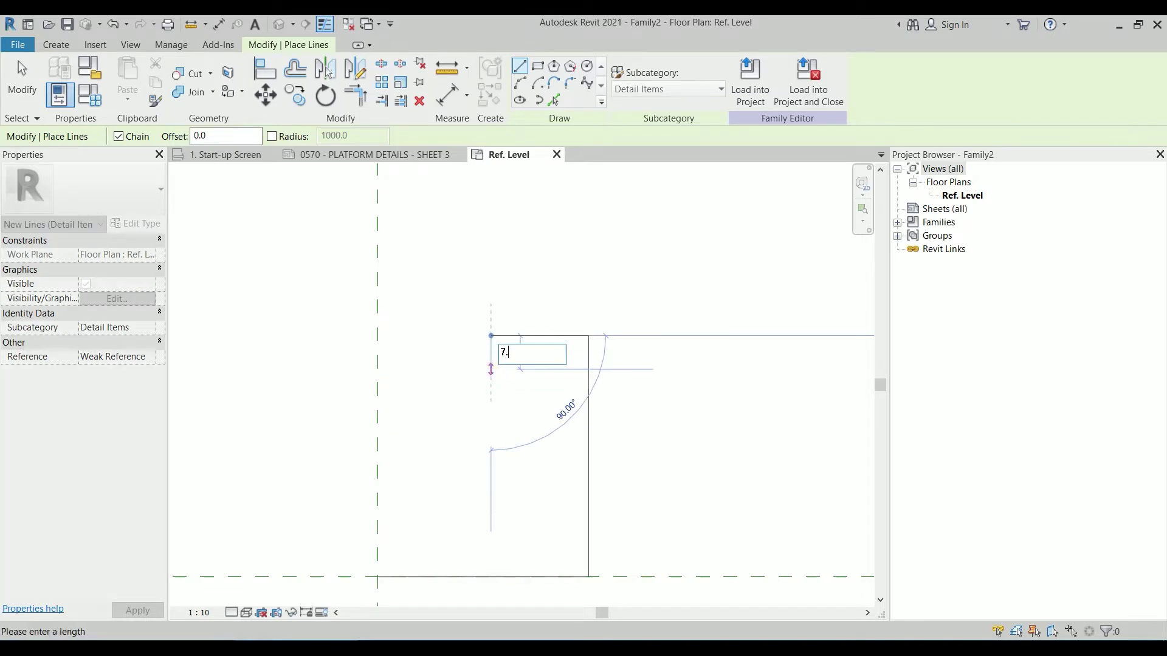
{"action": "type", "text": "1"}
{"action": "key", "text": "Return"}
{"action": "scroll", "coordinate": [490, 367], "scroll_direction": "up", "scroll_amount": 1}
{"action": "key", "text": "Escape"}
- Draw a 17.7 mm vertical line down from the profile's corner on the horizontal plane, and join its end horizontally to the vertical centre plane
{"action": "scroll", "coordinate": [471, 413], "scroll_direction": "down", "scroll_amount": 2}
{"action": "middle_click_drag", "start_coordinate": [474, 411], "coordinate": [471, 343]}
{"action": "middle_click_drag", "start_coordinate": [493, 386], "coordinate": [506, 328]}
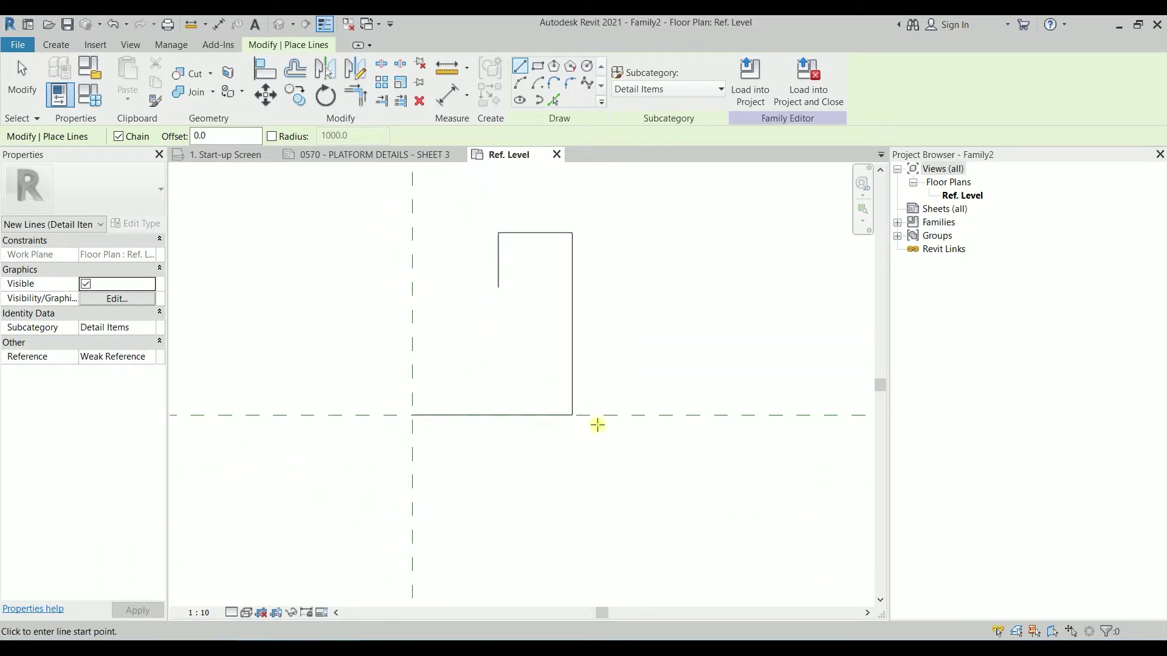
{"action": "left_click", "coordinate": [572, 415]}
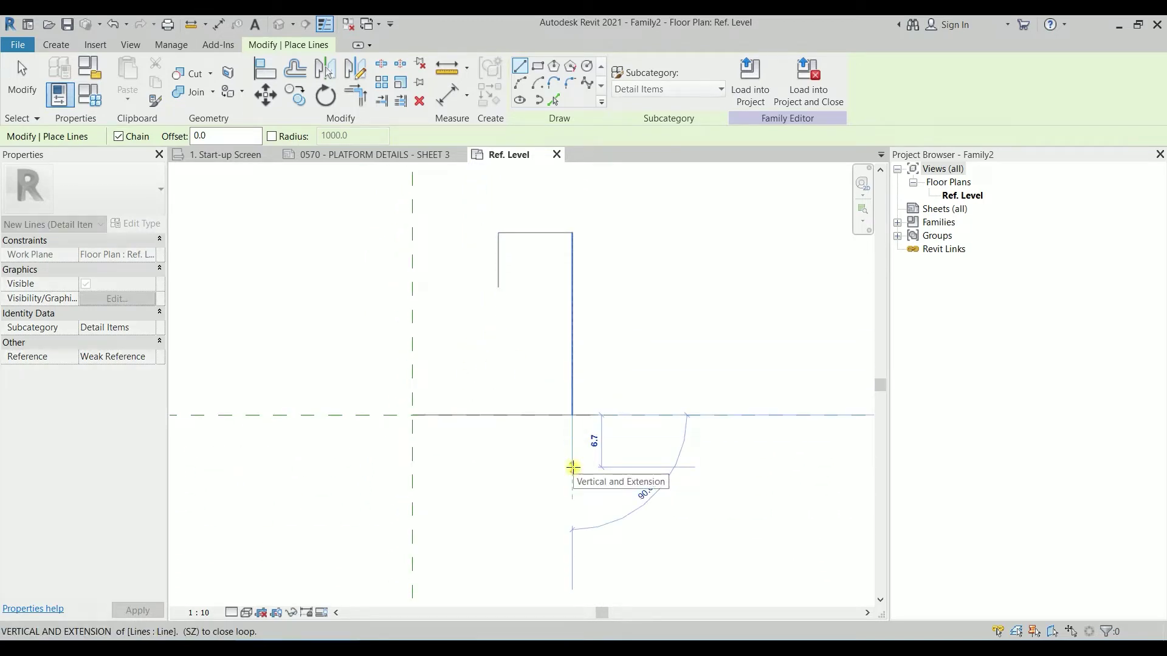
{"action": "type", "text": "17.7"}
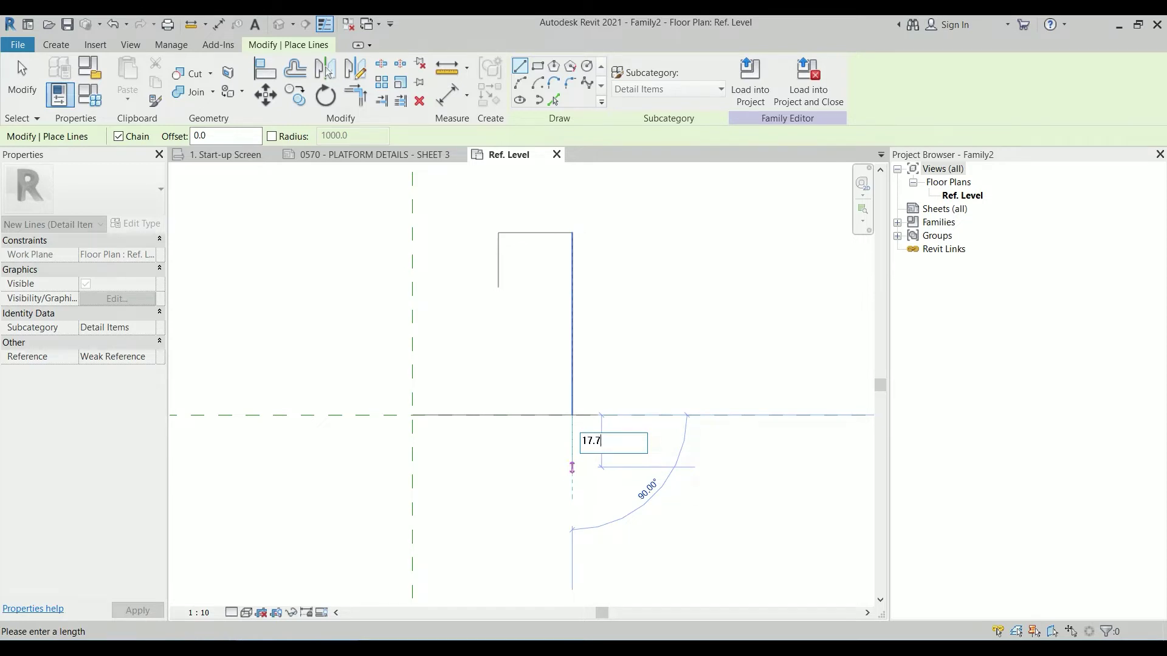
{"action": "key", "text": "Return"}
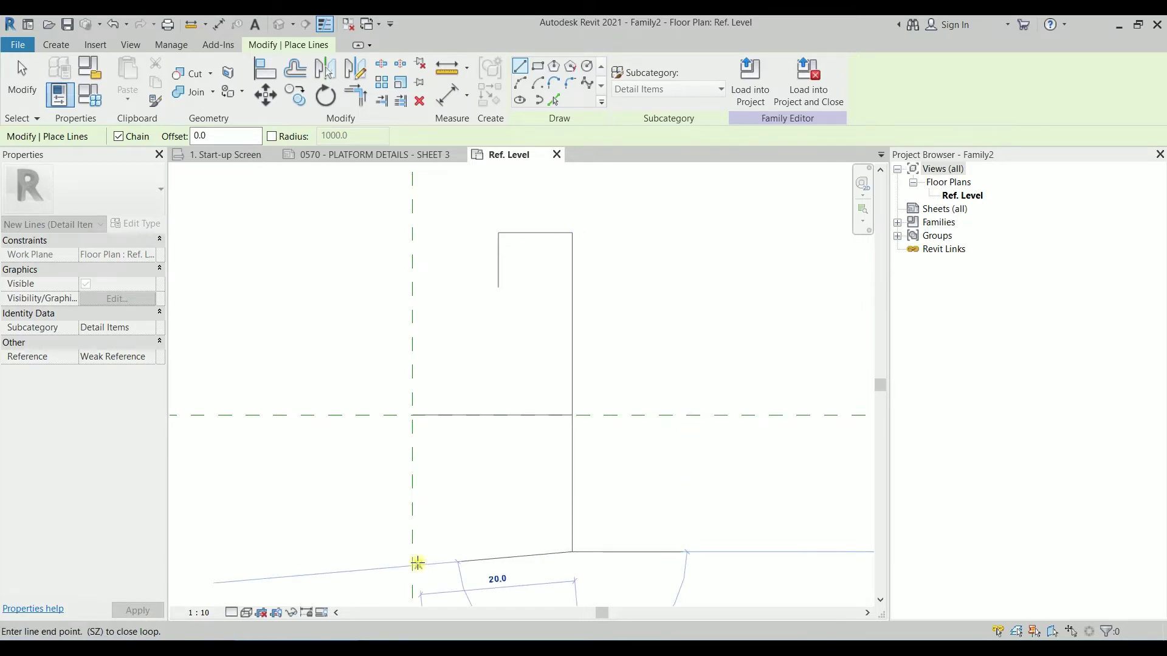
{"action": "left_click", "coordinate": [413, 552]}
{"action": "key", "text": "Escape"}
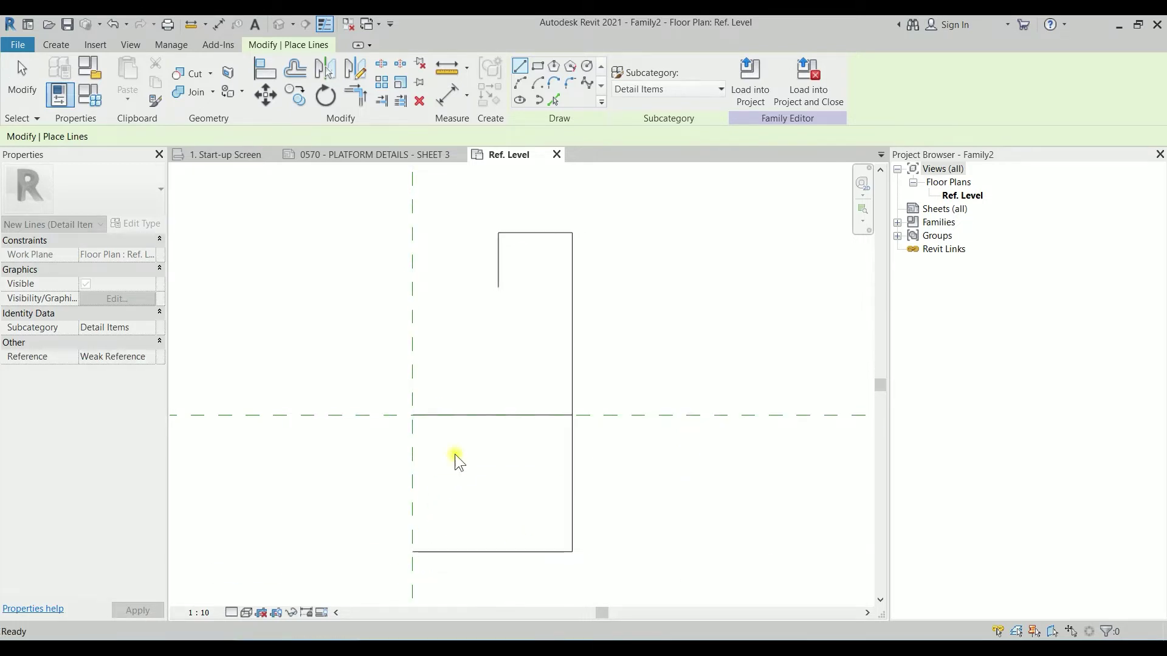
{"action": "key", "text": "Escape"}
- Delete the profile line that lies along the horizontal reference plane
{"action": "left_click", "coordinate": [472, 418]}
{"action": "key", "text": "Delete"}
{"action": "middle_click_drag", "start_coordinate": [477, 418], "coordinate": [533, 411]}
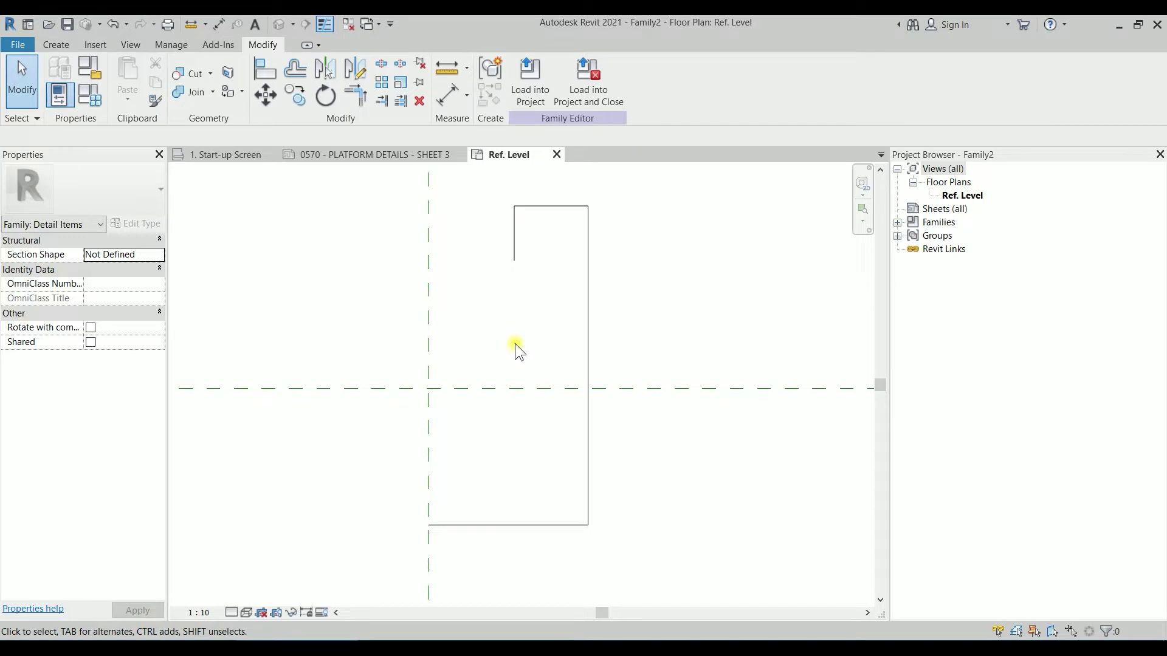
- Offset copies of the lip, top, side and bottom lines 2.5 mm towards the inside of the profile
{"action": "left_click", "coordinate": [296, 69]}
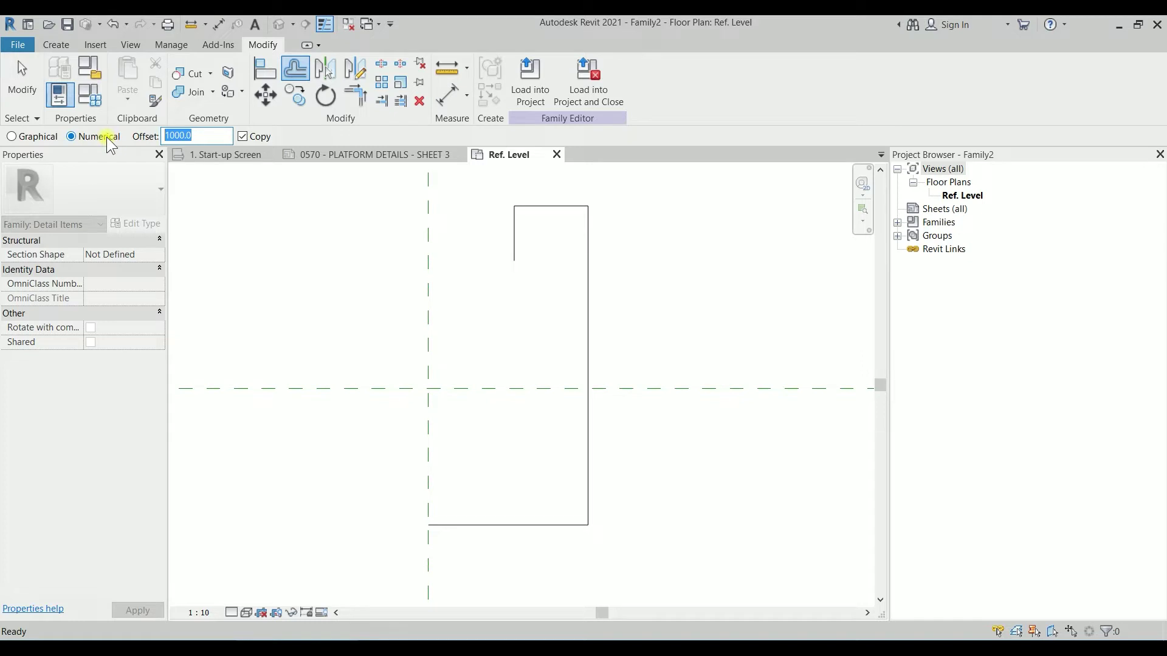
{"action": "type", "text": "2.5"}
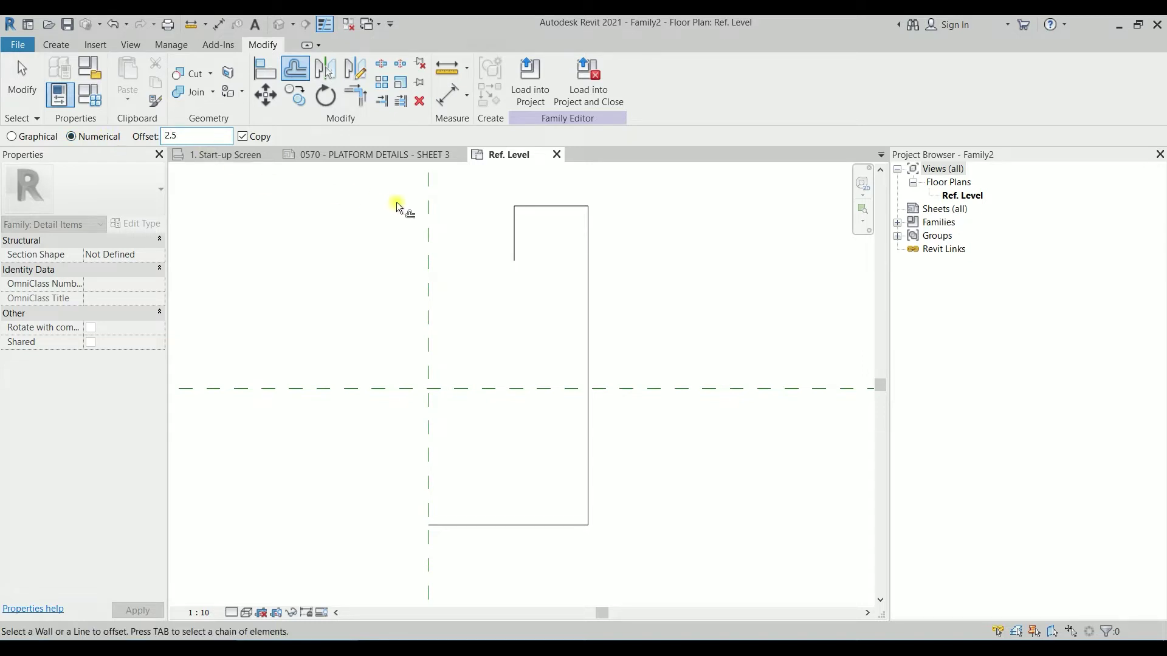
{"action": "left_click", "coordinate": [516, 237]}
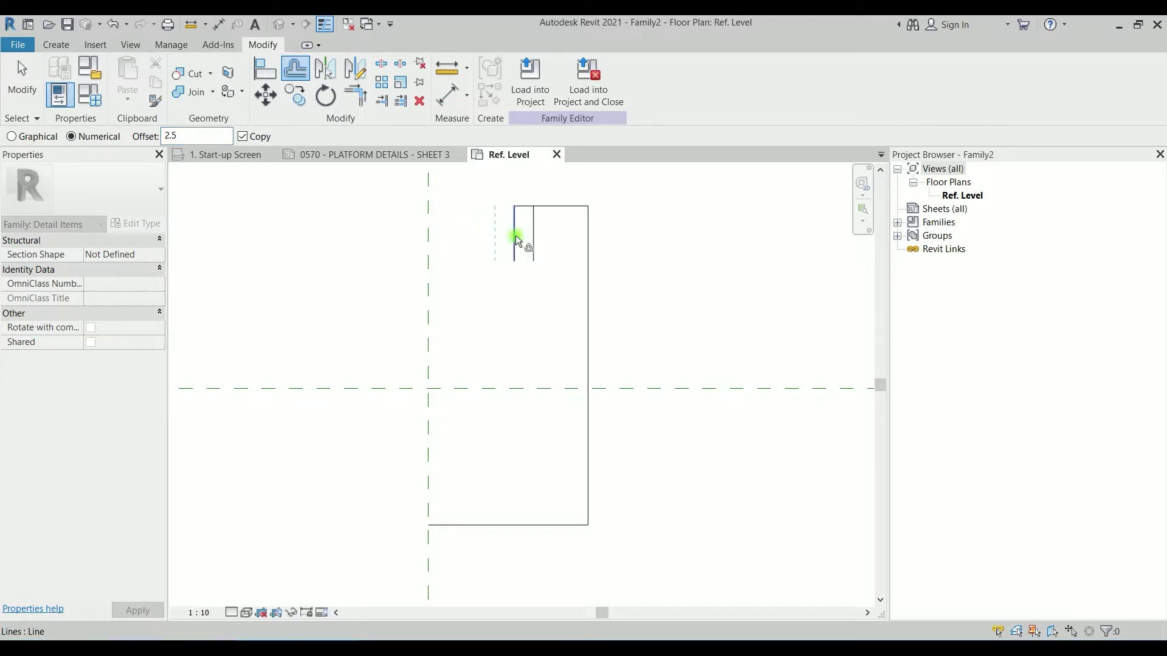
{"action": "left_click", "coordinate": [555, 208]}
{"action": "left_click", "coordinate": [585, 274]}
{"action": "left_click", "coordinate": [588, 420]}
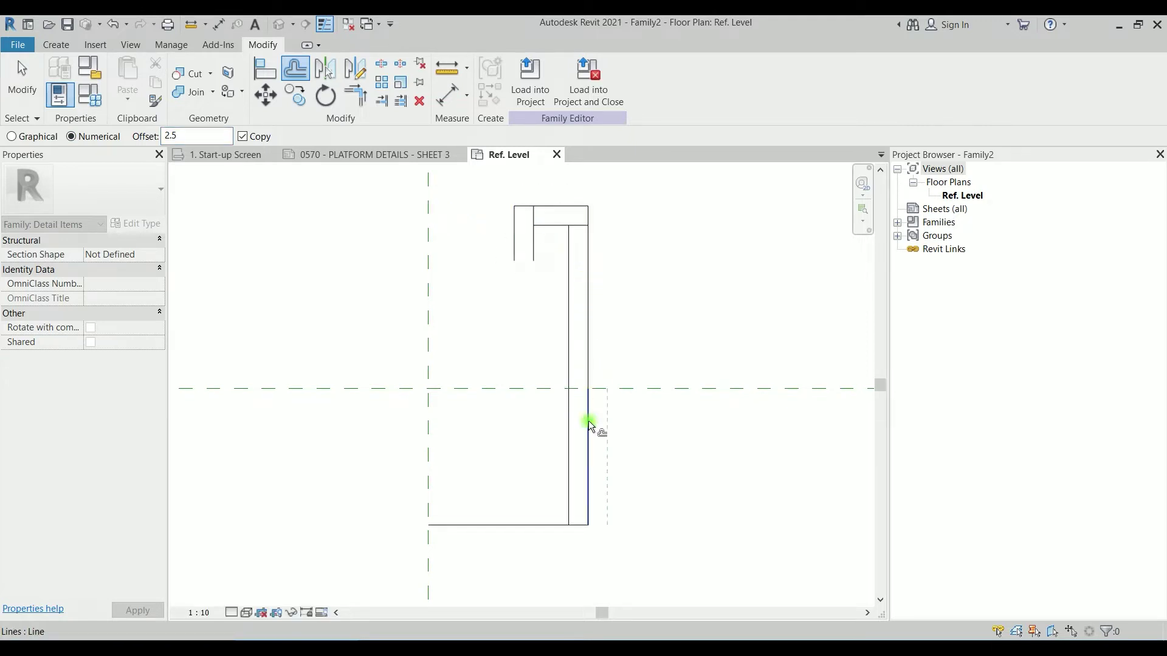
{"action": "left_click", "coordinate": [522, 521]}
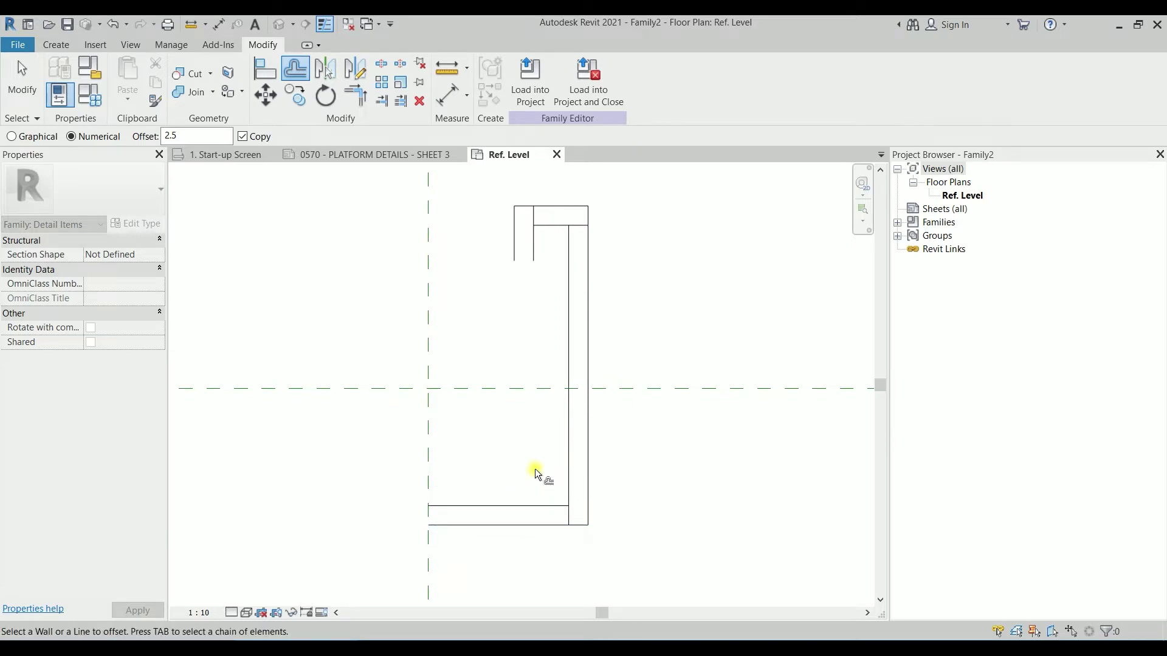
- Trim the inner offset lines to clean corners at the bottom, the upper side and the lip
{"action": "key", "text": "t"}
{"action": "key", "text": "r"}
{"action": "left_click", "coordinate": [554, 506]}
{"action": "left_click", "coordinate": [568, 495]}
{"action": "scroll", "coordinate": [565, 234], "scroll_direction": "up", "scroll_amount": 3}
{"action": "left_click", "coordinate": [571, 237]}
{"action": "left_click", "coordinate": [549, 220]}
{"action": "left_click", "coordinate": [520, 220]}
{"action": "left_click", "coordinate": [510, 239]}
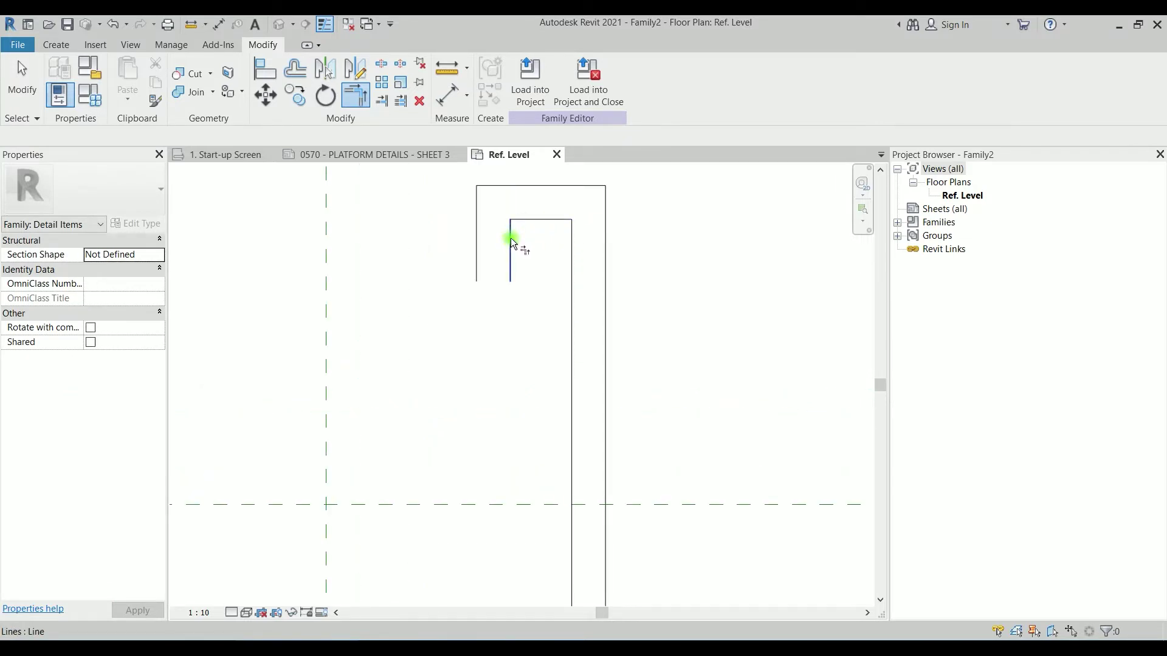
{"action": "scroll", "coordinate": [508, 246], "scroll_direction": "down", "scroll_amount": 2}
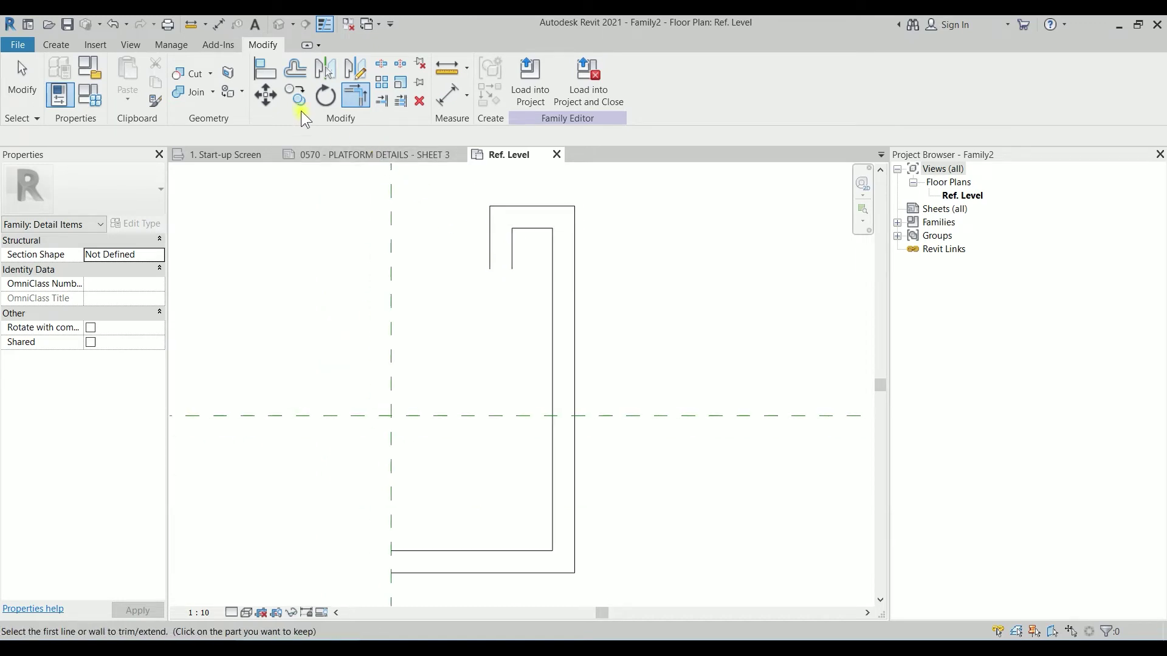
- Close the open lip end with a short horizontal detail line between the inner and outer lip lines
{"action": "left_click", "coordinate": [56, 49]}
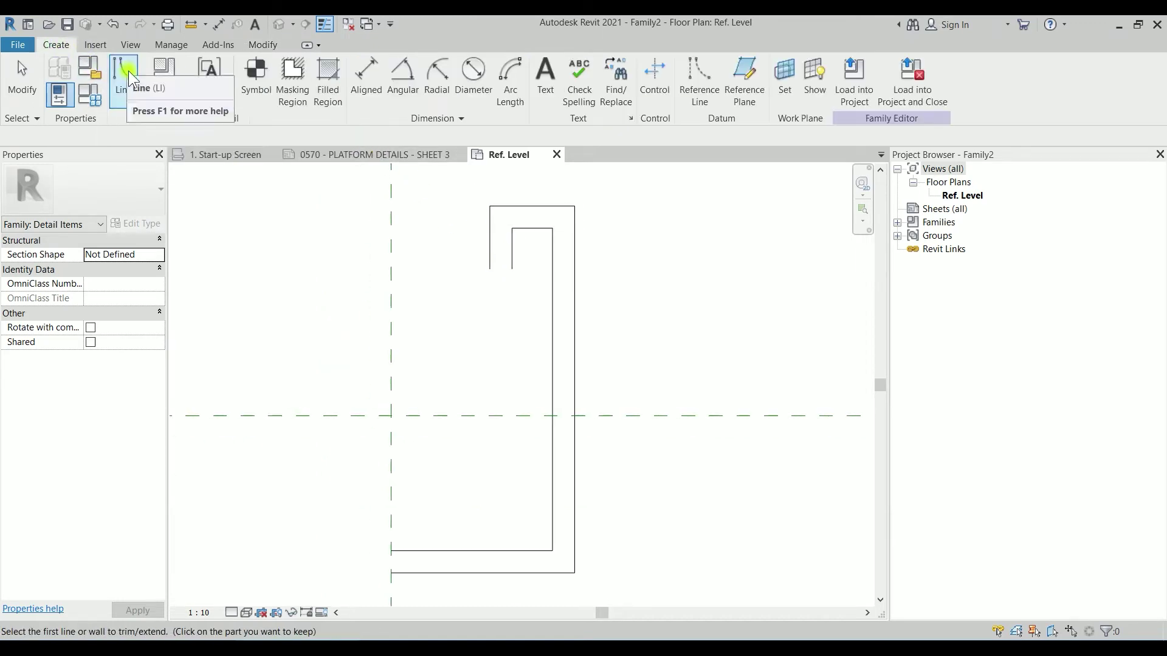
{"action": "left_click", "coordinate": [128, 70]}
{"action": "left_click", "coordinate": [512, 269]}
{"action": "left_click", "coordinate": [490, 269]}
{"action": "key", "text": "Escape"}
{"action": "scroll", "coordinate": [509, 297], "scroll_direction": "up", "scroll_amount": 1}
{"action": "scroll", "coordinate": [499, 274], "scroll_direction": "up", "scroll_amount": 2}
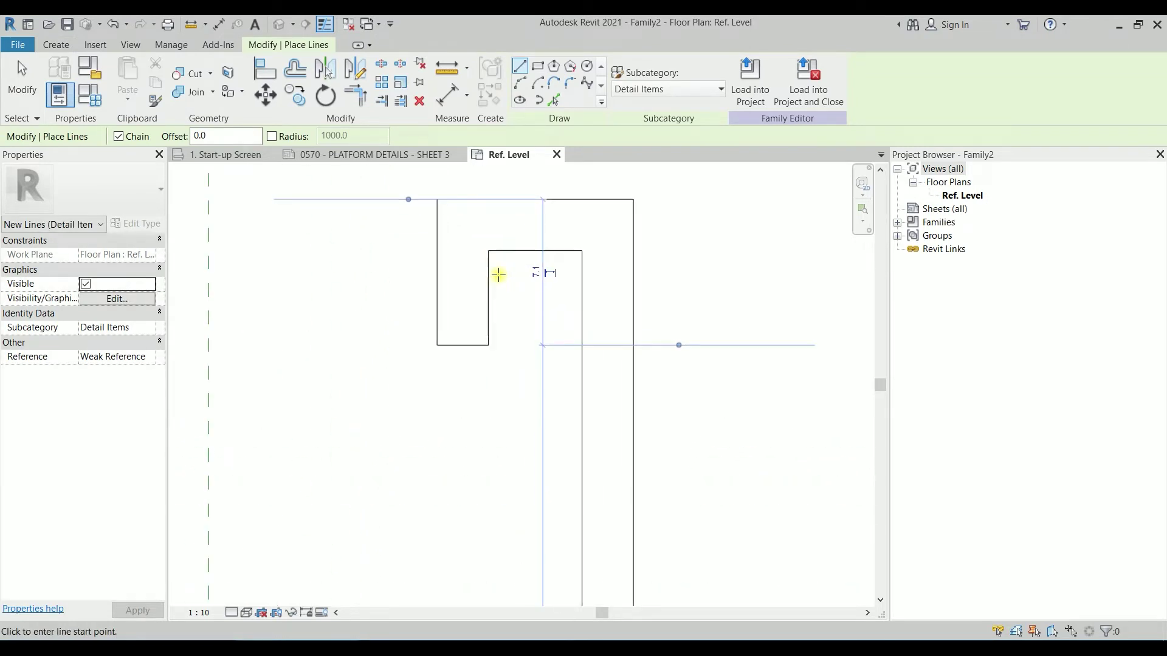
- Round both corners of the lip end with fillet arcs of fixed radius 1.3 mm
{"action": "left_click", "coordinate": [570, 85]}
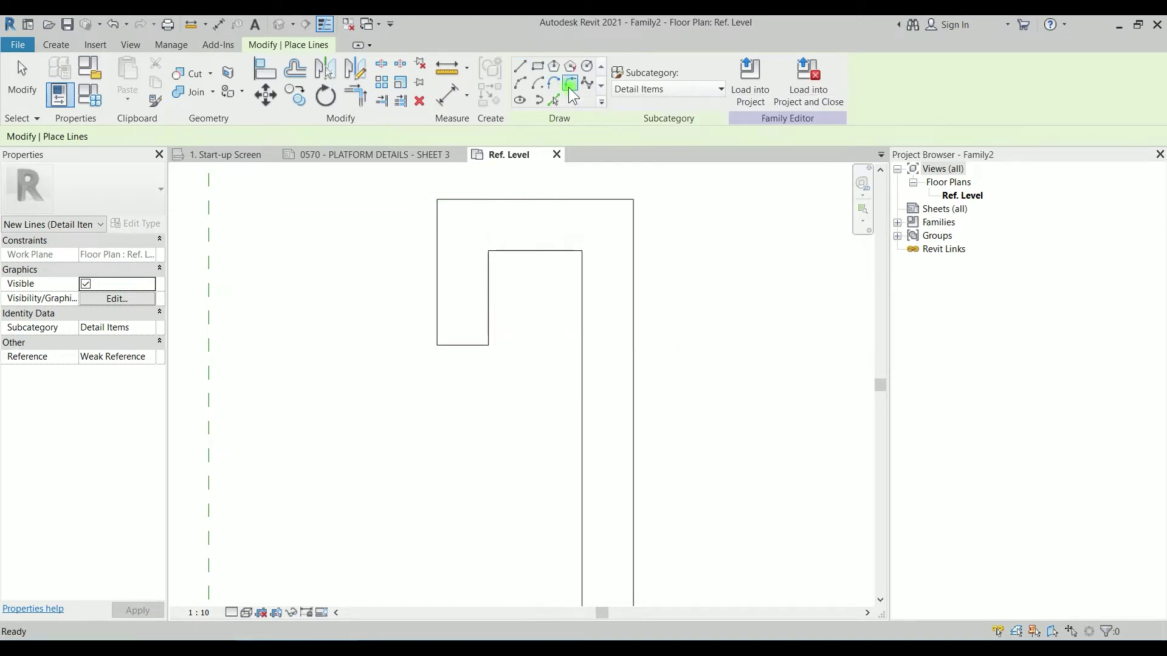
{"action": "left_click", "coordinate": [162, 136]}
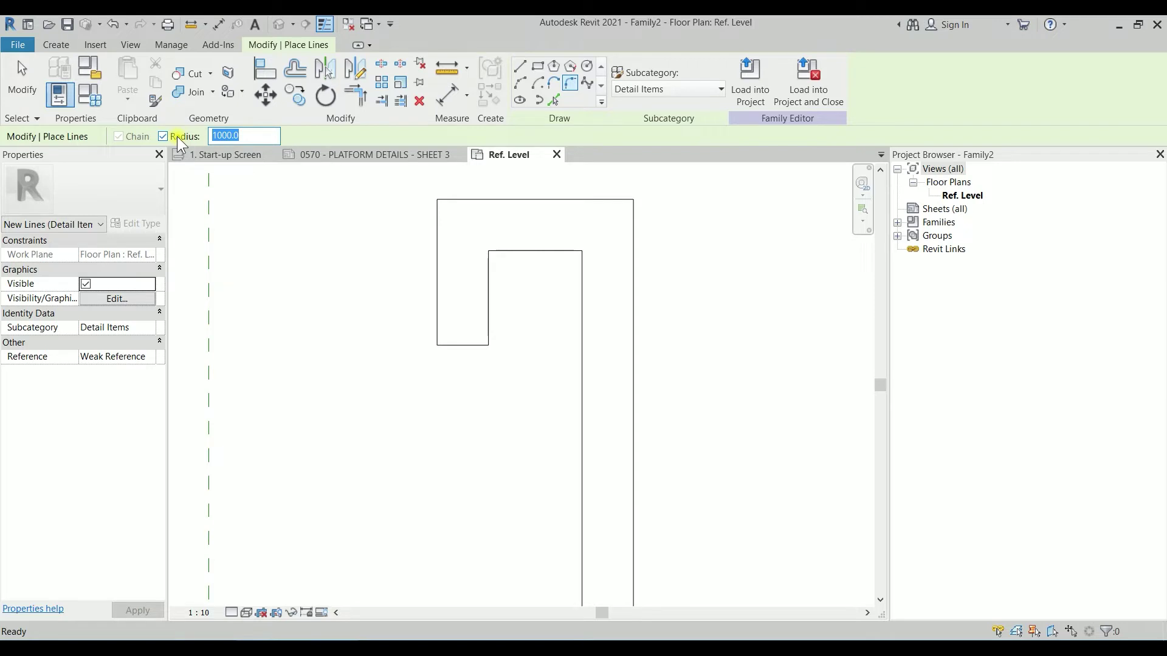
{"action": "type", "text": "="}
{"action": "left_click", "coordinate": [490, 331]}
{"action": "scroll", "coordinate": [418, 299], "scroll_direction": "up", "scroll_amount": 3}
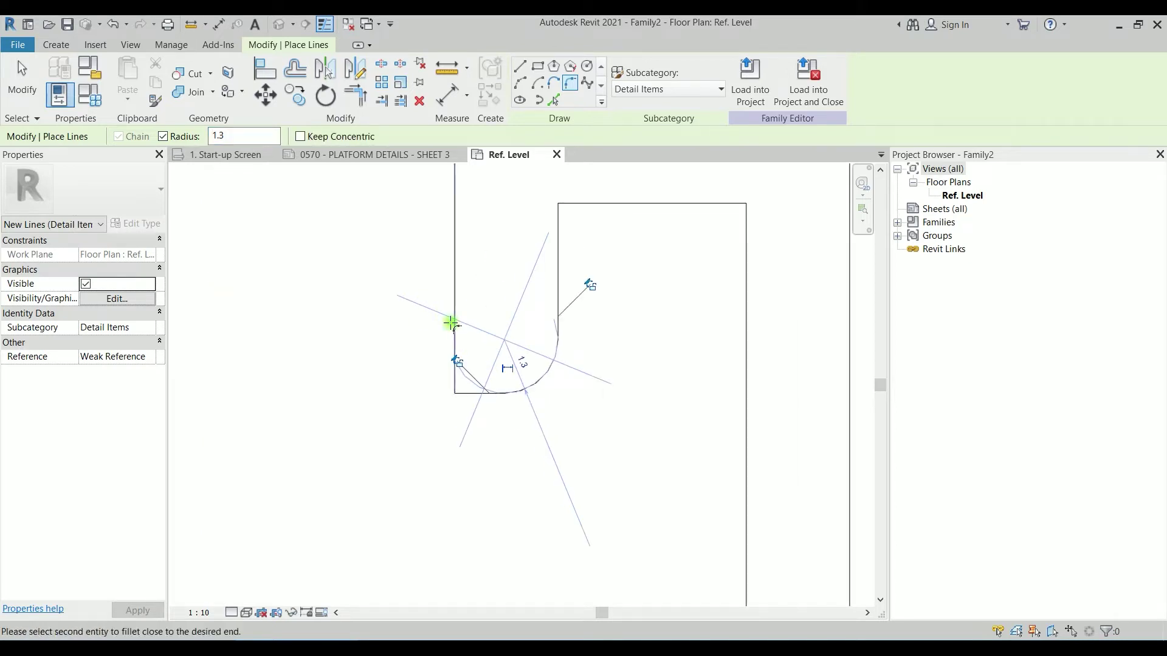
{"action": "left_click", "coordinate": [485, 392]}
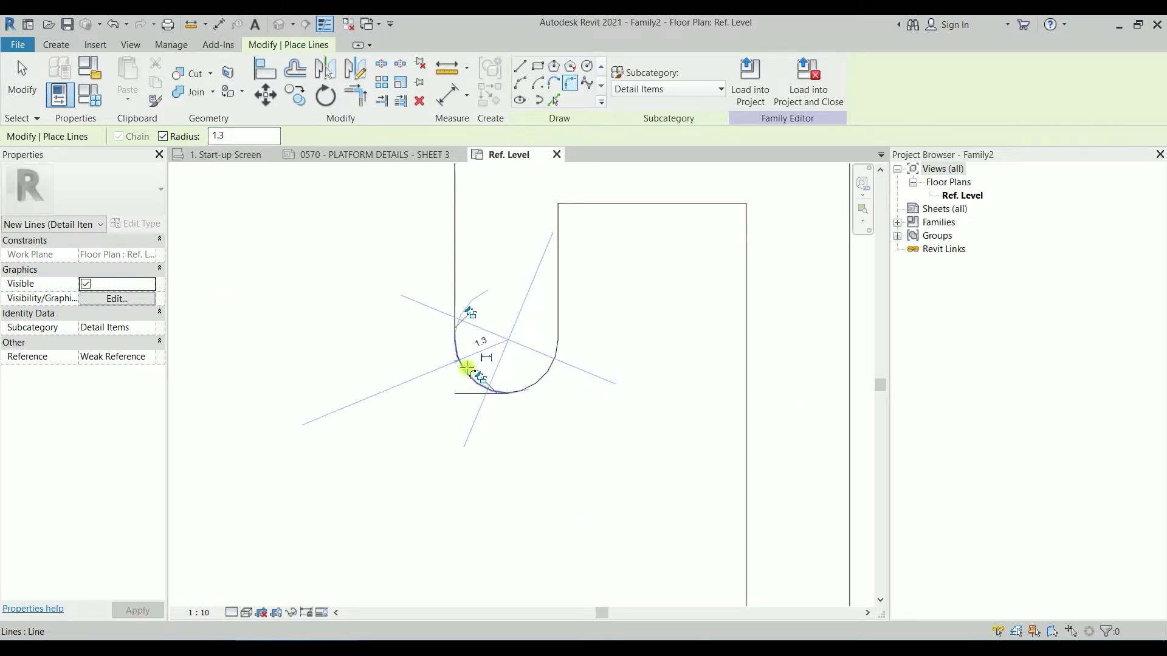
- Fillet the two upper inner corners and the lower inner corner of the profile with the 1.3 mm radius
{"action": "middle_click_drag", "start_coordinate": [533, 344], "coordinate": [474, 479]}
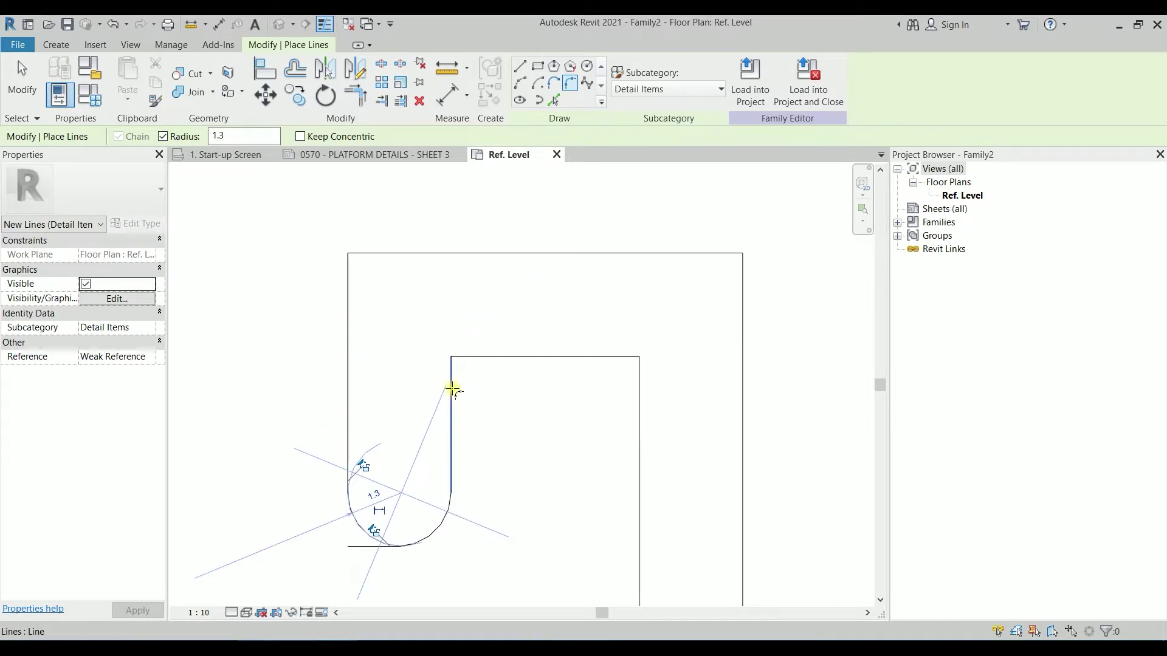
{"action": "left_click", "coordinate": [451, 386]}
{"action": "left_click", "coordinate": [591, 359]}
{"action": "left_click", "coordinate": [638, 380]}
{"action": "left_click", "coordinate": [614, 364]}
{"action": "scroll", "coordinate": [579, 373], "scroll_direction": "down", "scroll_amount": 3}
{"action": "middle_click_drag", "start_coordinate": [519, 443], "coordinate": [557, 422]}
{"action": "left_click", "coordinate": [571, 435]}
{"action": "left_click", "coordinate": [555, 457]}
{"action": "scroll", "coordinate": [571, 447], "scroll_direction": "up", "scroll_amount": 1}
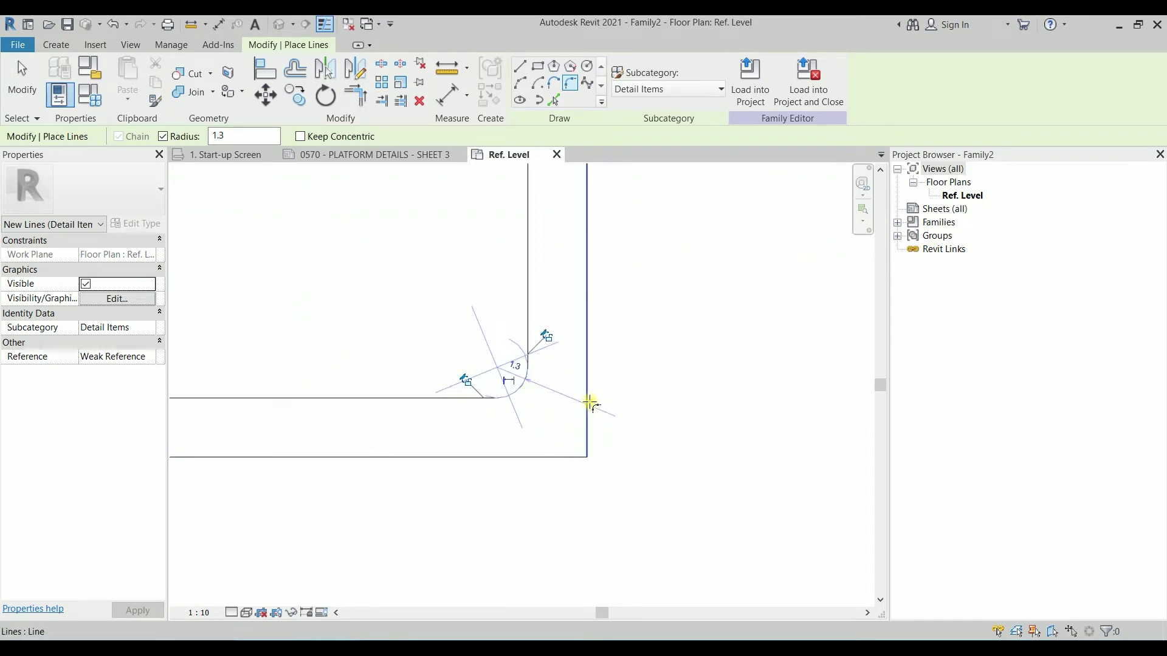
- Work out the outer corner radius in the calculator by adding the 1.25 inner radius and the 2.5 thickness
{"action": "key", "text": "super"}
{"action": "type", "text": "ca"}
{"action": "key", "text": "Return"}
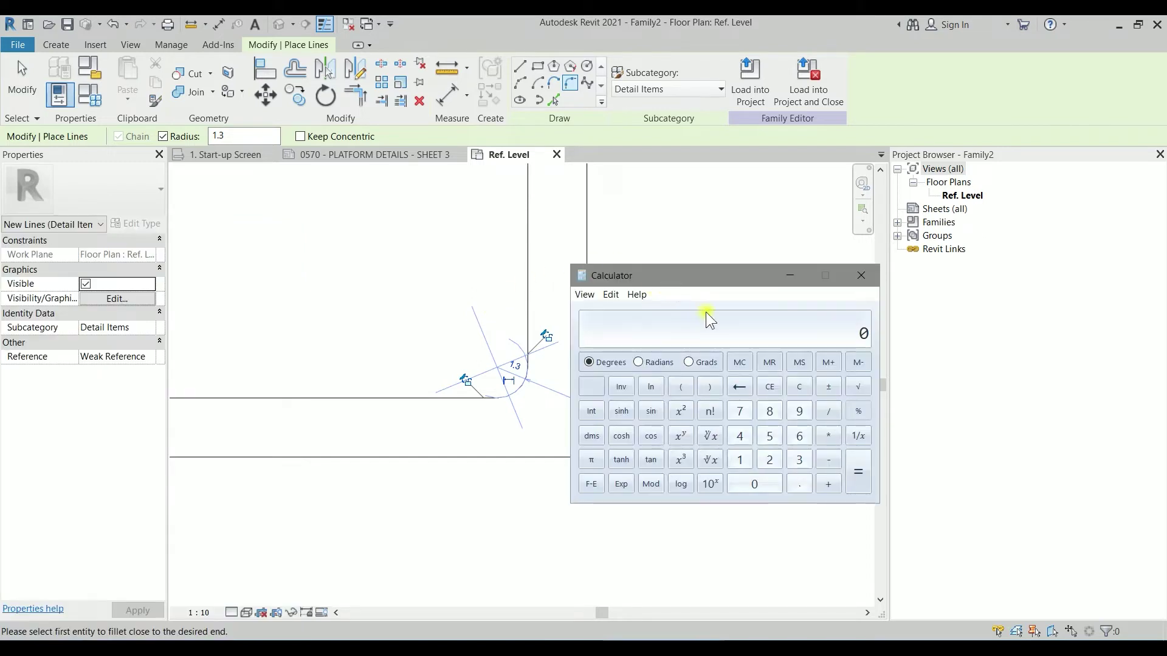
{"action": "left_click_drag", "start_coordinate": [706, 275], "coordinate": [280, 351]}
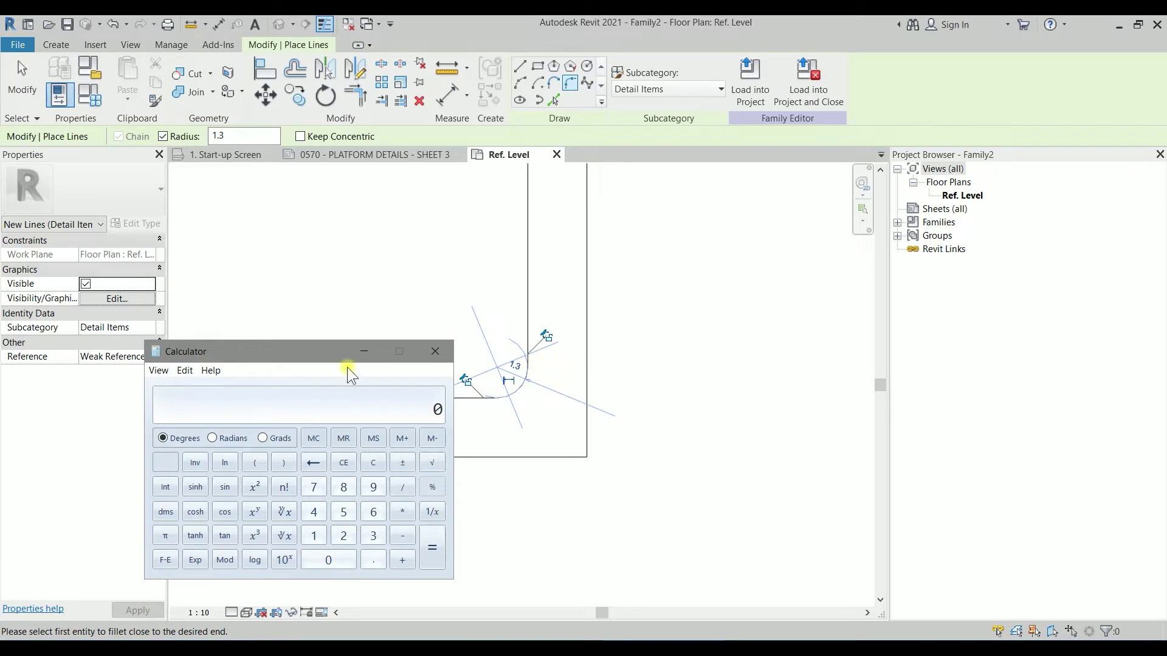
{"action": "type", "text": "1.25"}
{"action": "type", "text": "2.5"}
{"action": "key", "text": "Return"}
{"action": "left_click", "coordinate": [434, 352]}
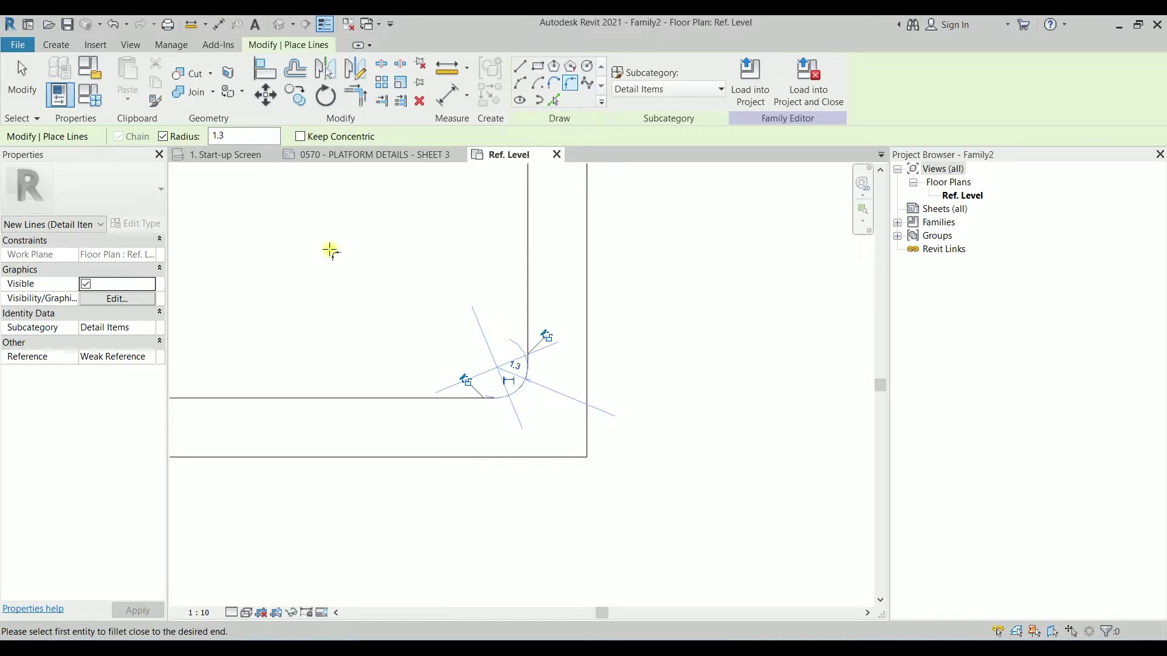
- Set the fillet radius to 3.8 mm and round the lower outer corner of the profile
{"action": "double_click", "coordinate": [243, 136]}
{"action": "type", "text": "3.8"}
{"action": "left_click", "coordinate": [526, 457]}
{"action": "left_click", "coordinate": [587, 418]}
- Fillet both upper outer corners of the profile with the 3.8 mm radius
{"action": "scroll", "coordinate": [598, 378], "scroll_direction": "down", "scroll_amount": 3}
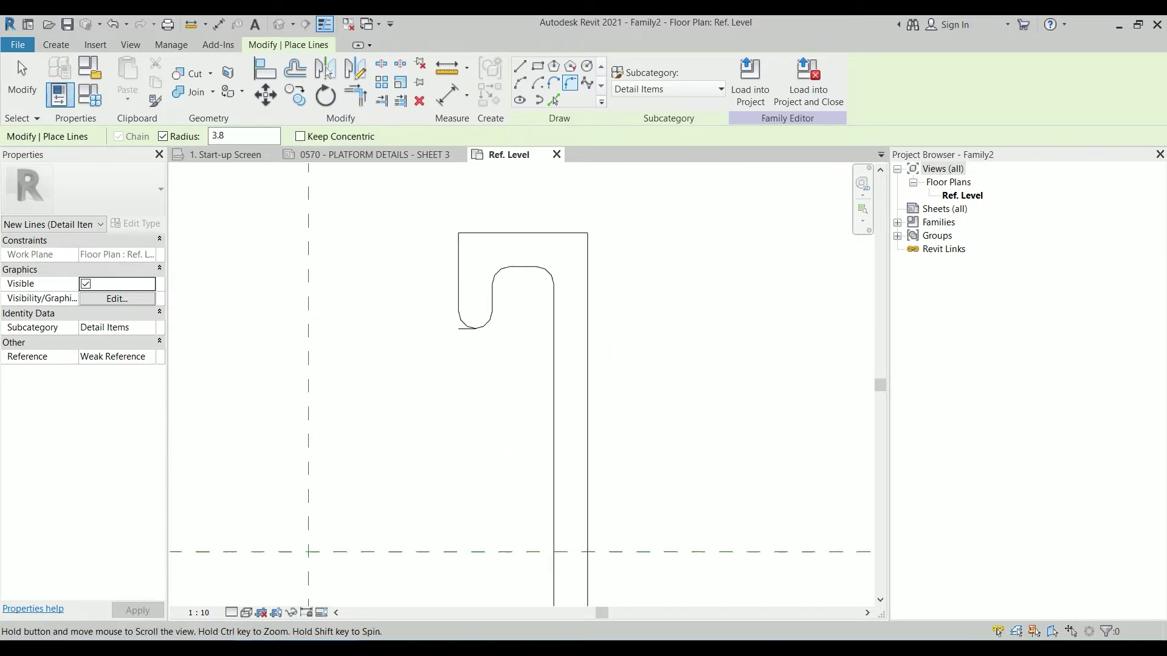
{"action": "left_click", "coordinate": [571, 260]}
{"action": "left_click", "coordinate": [584, 268]}
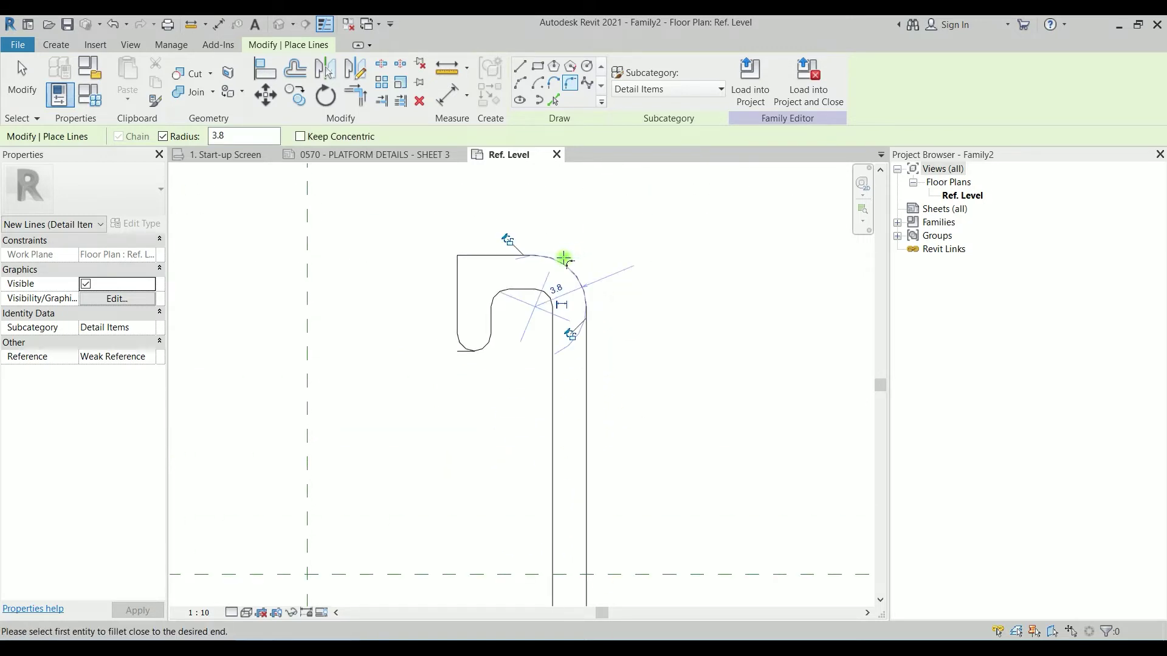
{"action": "left_click", "coordinate": [460, 284]}
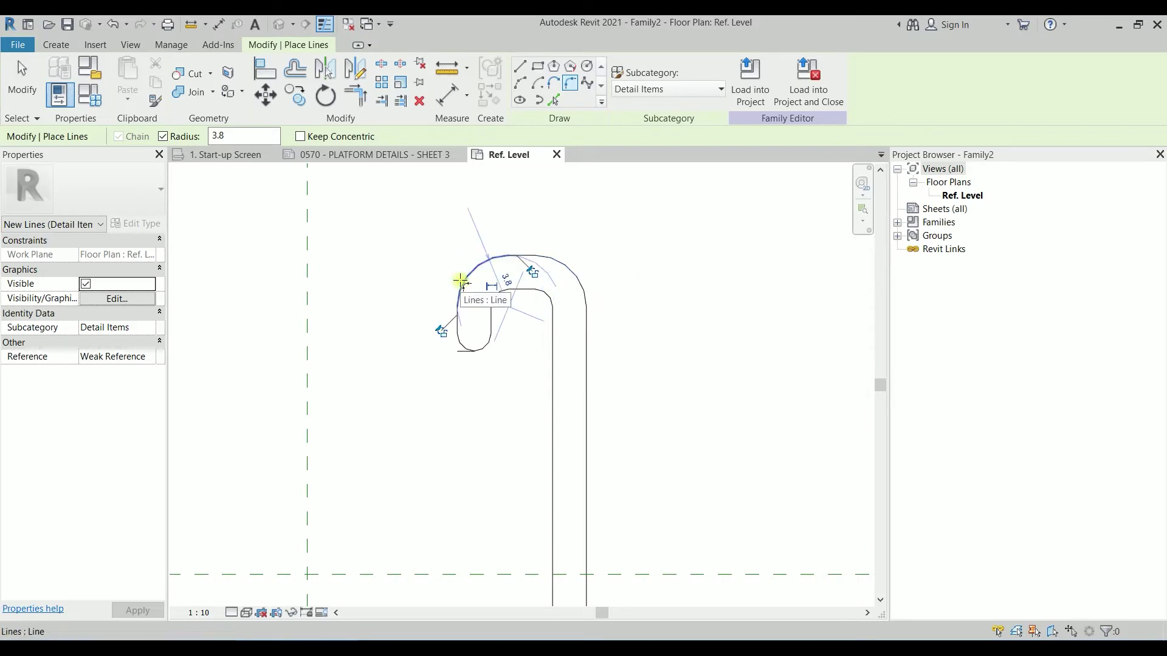
{"action": "left_click", "coordinate": [486, 256]}
{"action": "scroll", "coordinate": [508, 372], "scroll_direction": "down", "scroll_amount": 3}
{"action": "key", "text": "Escape"}
{"action": "key", "text": "Escape"}
- Delete the leftover short horizontal line at the rounded lip end
{"action": "scroll", "coordinate": [477, 334], "scroll_direction": "up", "scroll_amount": 5}
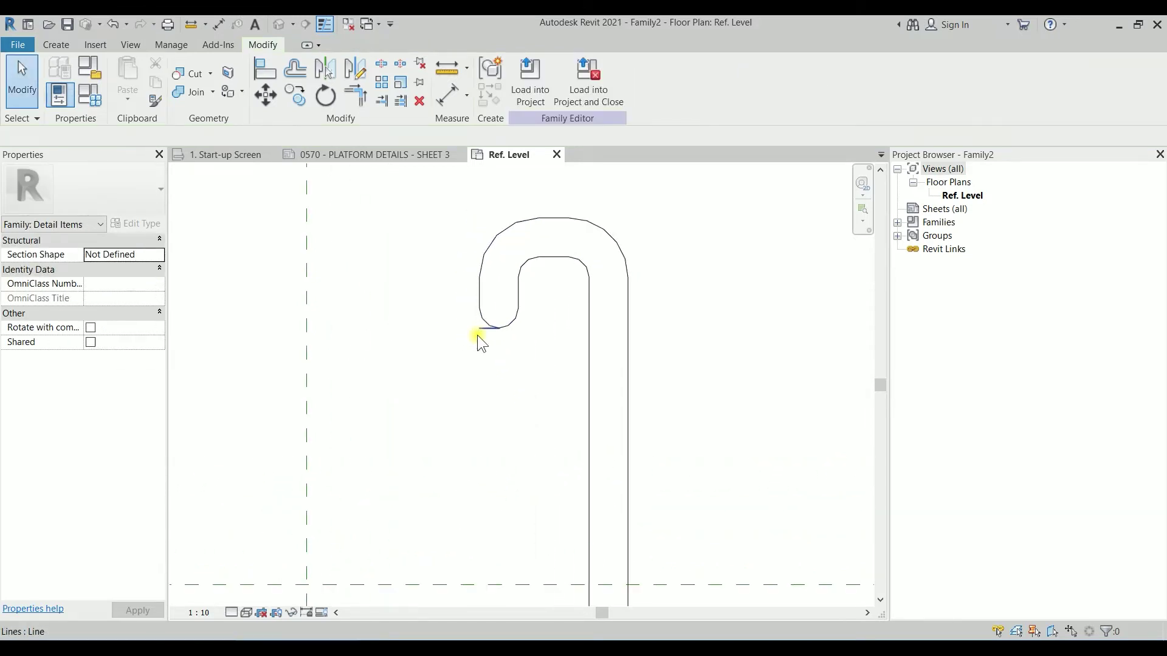
{"action": "left_click", "coordinate": [488, 326]}
{"action": "key", "text": "Escape"}
{"action": "scroll", "coordinate": [488, 325], "scroll_direction": "down", "scroll_amount": 5}
{"action": "scroll", "coordinate": [490, 327], "scroll_direction": "up", "scroll_amount": 3}
{"action": "scroll", "coordinate": [487, 327], "scroll_direction": "down", "scroll_amount": 3}
{"action": "scroll", "coordinate": [506, 377], "scroll_direction": "up", "scroll_amount": 2}
{"action": "scroll", "coordinate": [503, 371], "scroll_direction": "up", "scroll_amount": 4}
- Mirror a copy of the whole half profile about the vertical centre reference plane to complete the channel
{"action": "left_click_drag", "start_coordinate": [410, 317], "coordinate": [597, 567]}
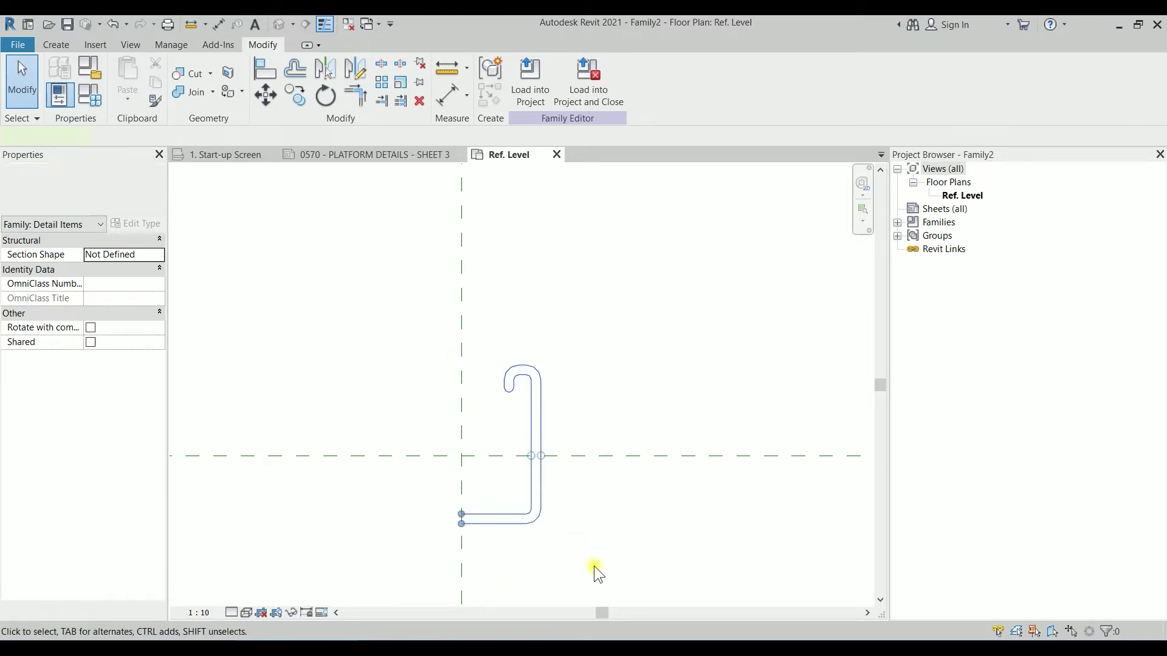
{"action": "key", "text": "m"}
{"action": "key", "text": "m"}
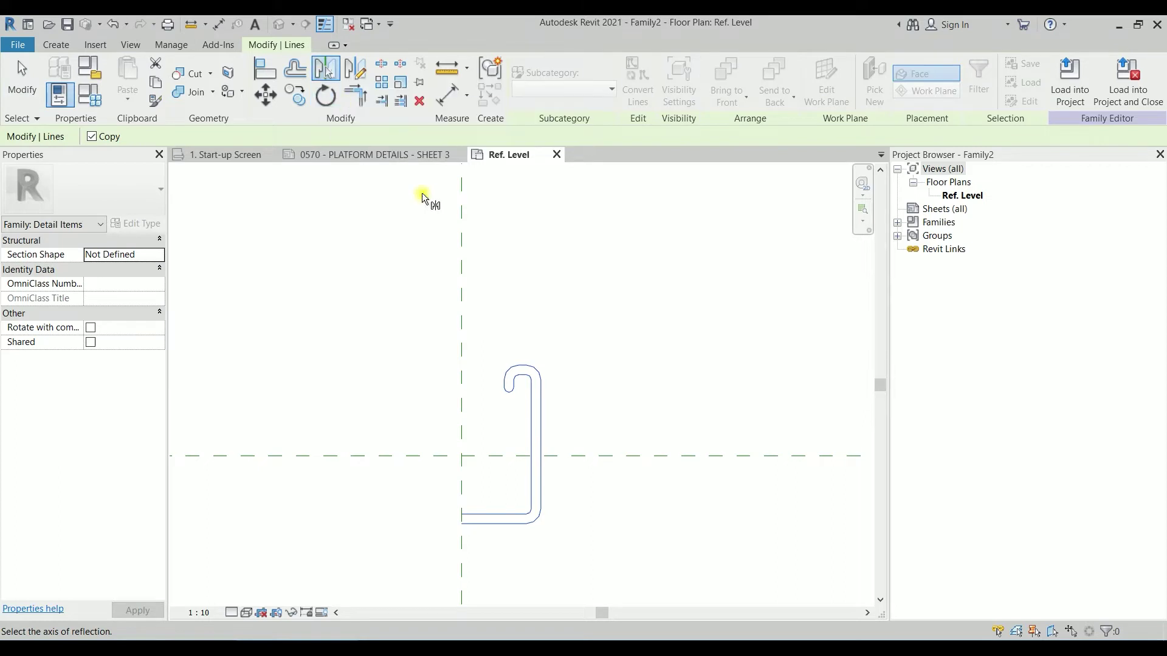
{"action": "left_click", "coordinate": [461, 262]}
{"action": "scroll", "coordinate": [608, 349], "scroll_direction": "down", "scroll_amount": 2}
{"action": "middle_click_drag", "start_coordinate": [612, 353], "coordinate": [607, 319]}
{"action": "key", "text": "Escape"}
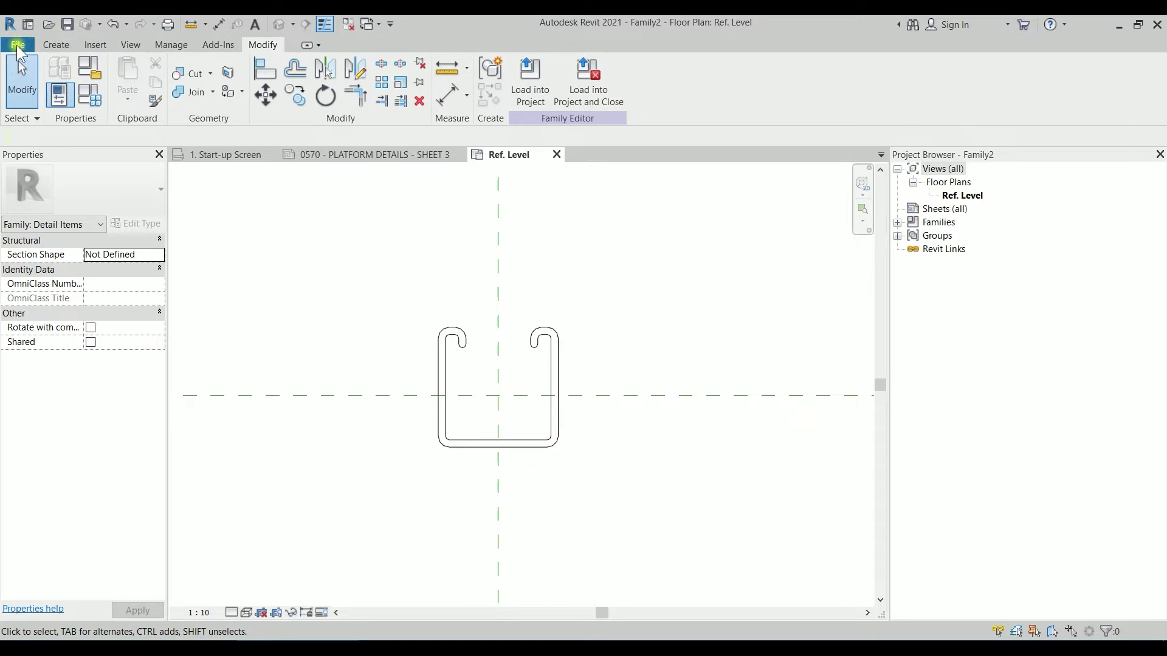
- Start saving the family to the Desktop with the file name P1000
{"action": "left_click", "coordinate": [18, 44]}
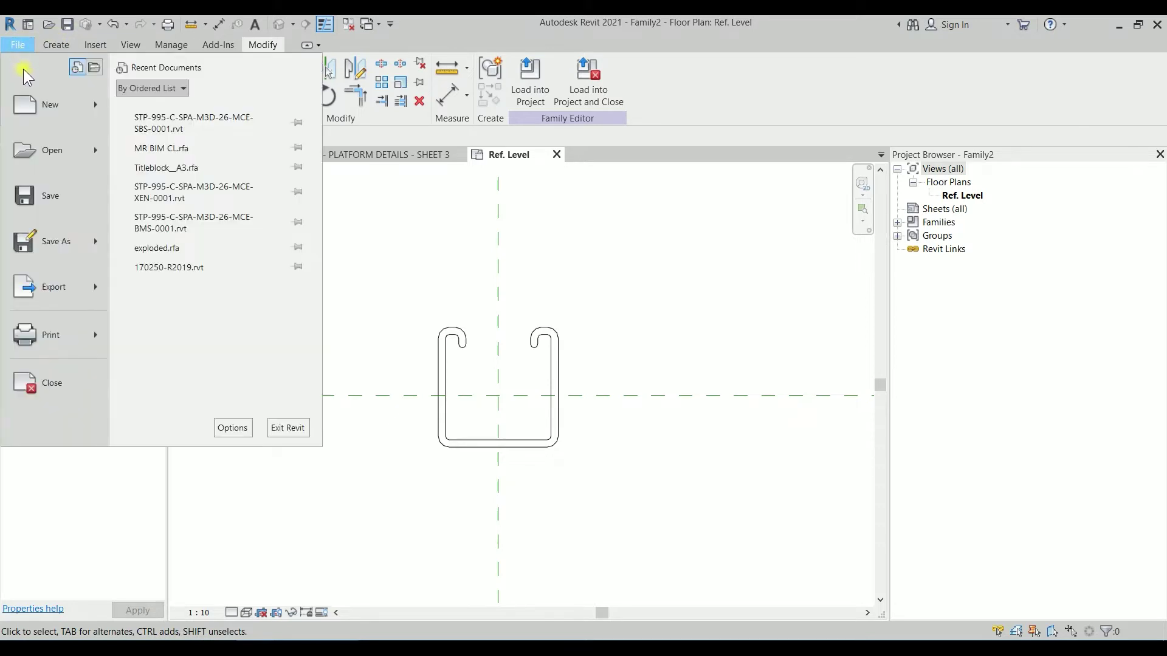
{"action": "left_click", "coordinate": [67, 195]}
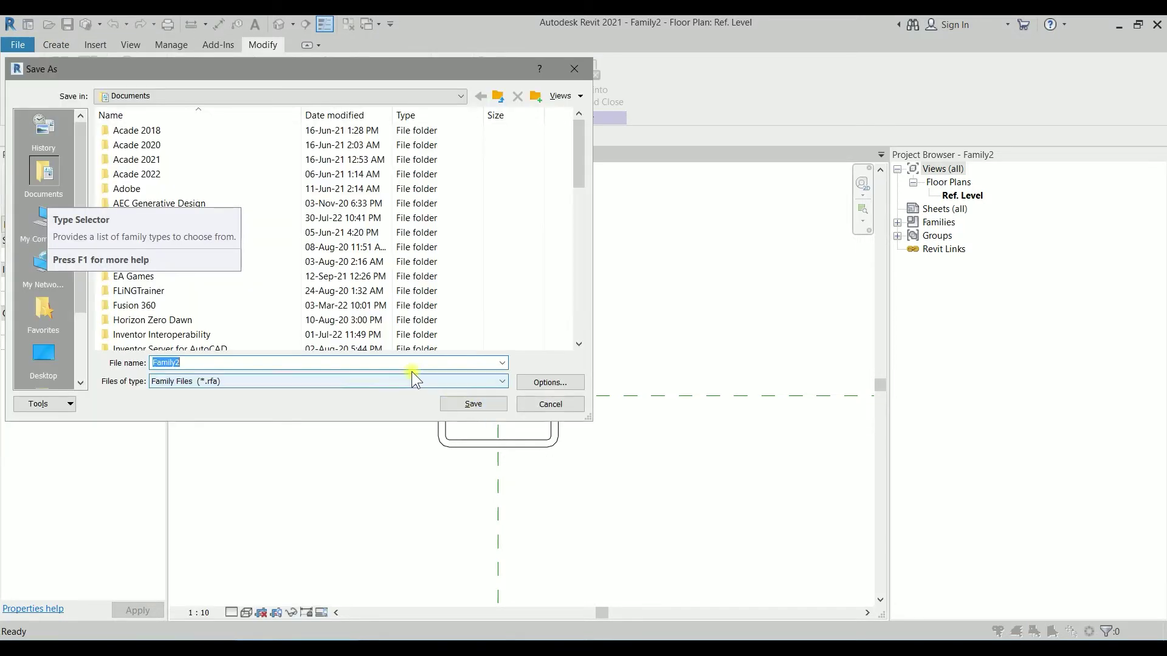
{"action": "left_click", "coordinate": [46, 348]}
{"action": "double_click", "coordinate": [203, 360]}
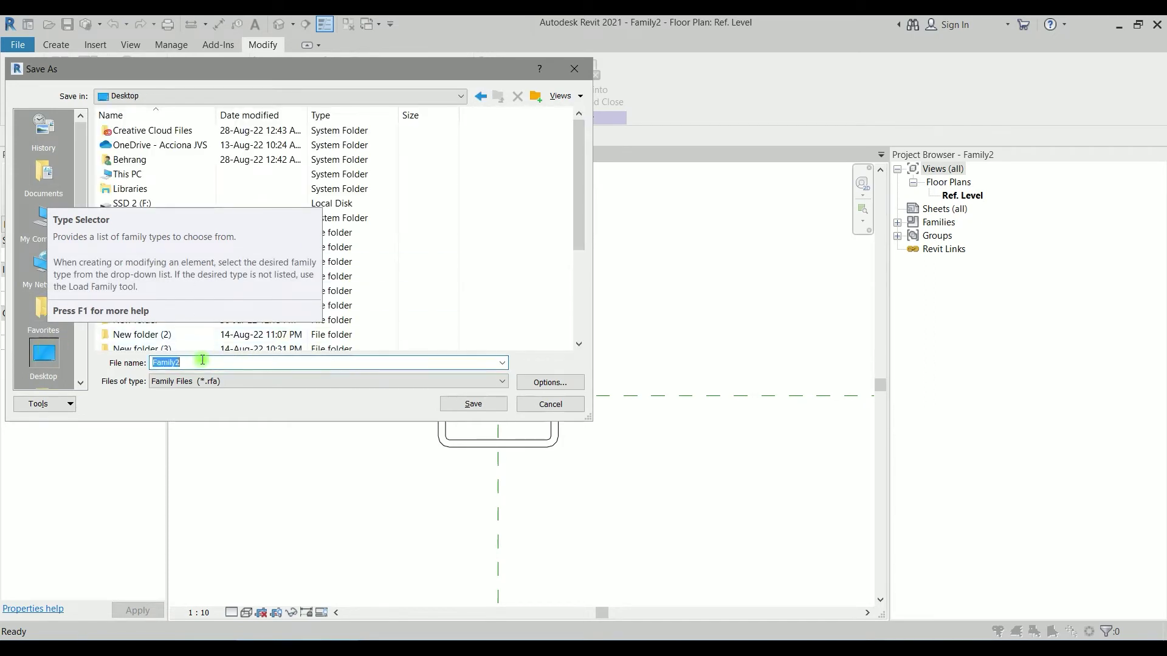
{"action": "type", "text": "P"}
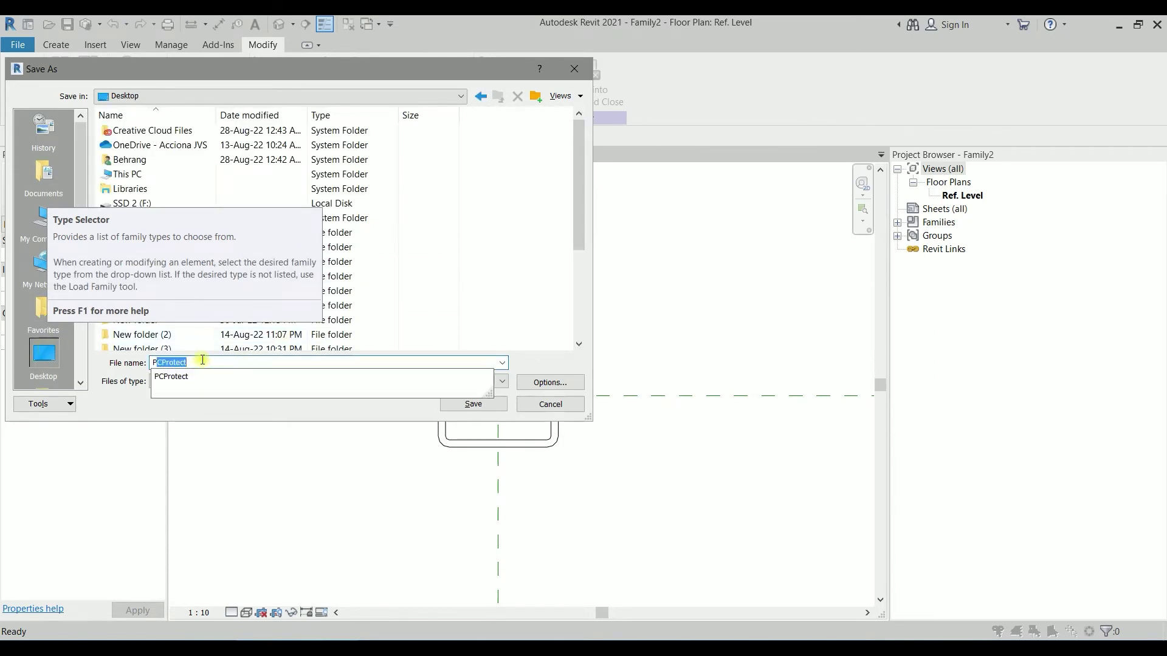
{"action": "type", "text": "1000"}
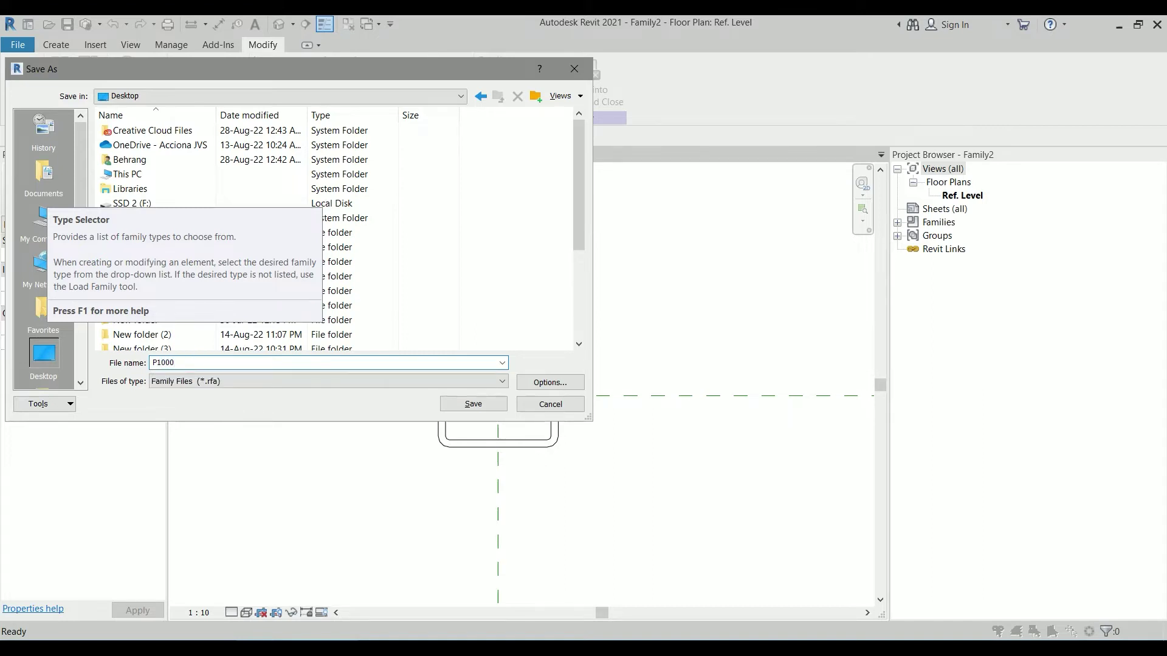
- Set the maximum number of backups to 1 in the save options and save the family file
{"action": "left_click", "coordinate": [577, 385]}
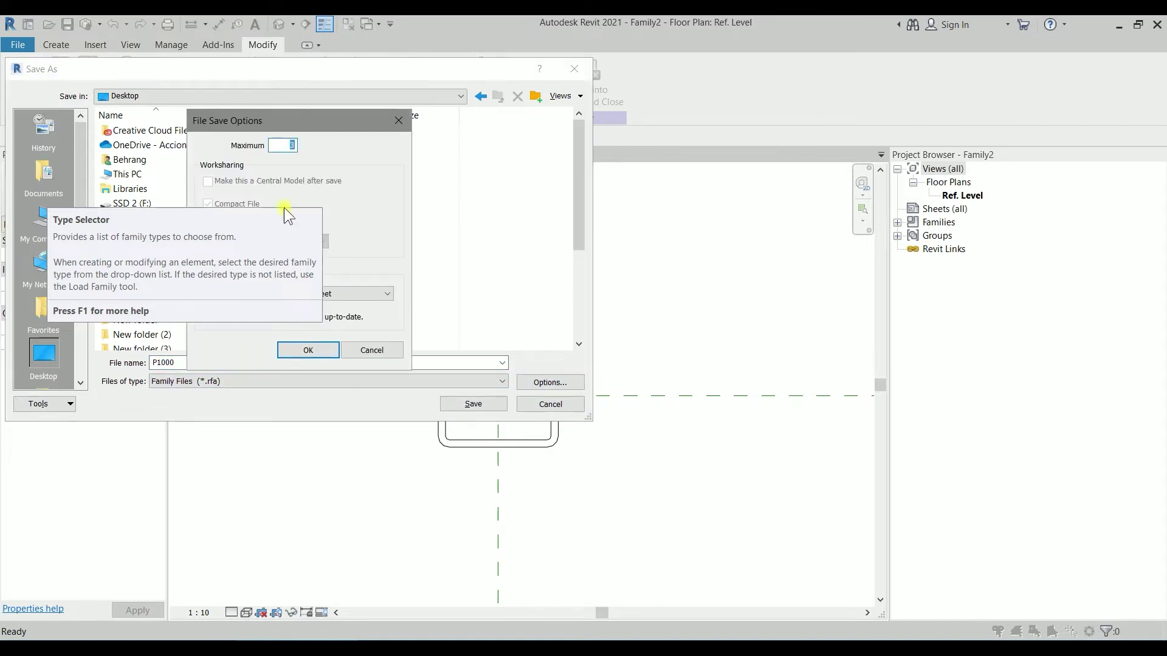
{"action": "left_click_drag", "start_coordinate": [304, 123], "coordinate": [494, 162]}
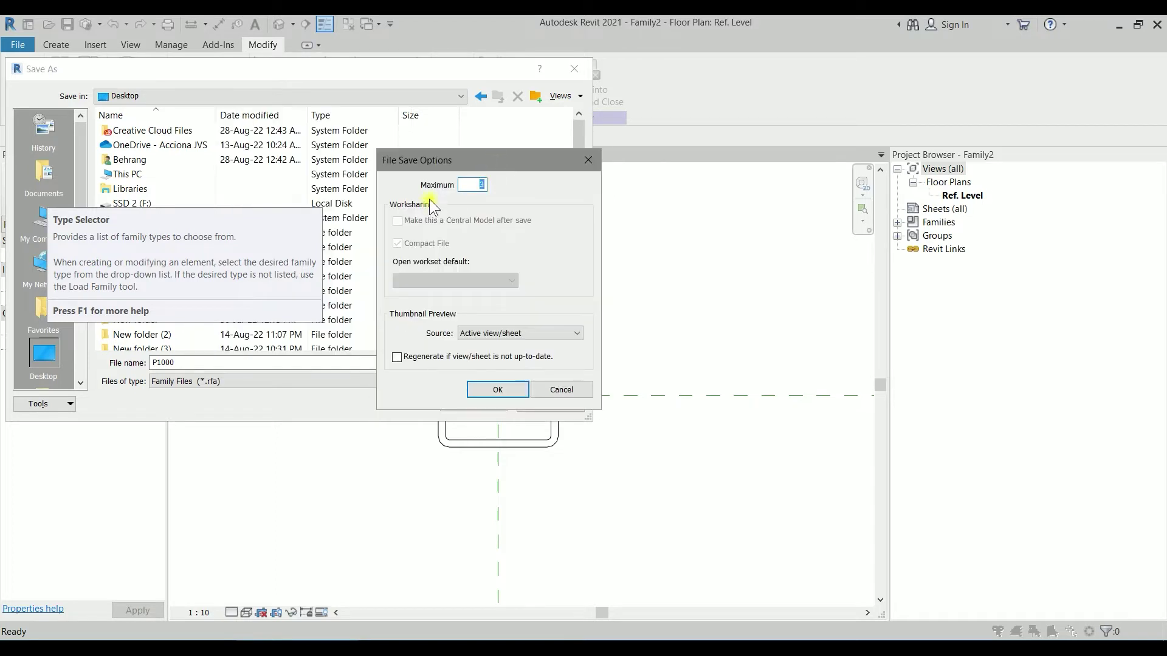
{"action": "type", "text": "1"}
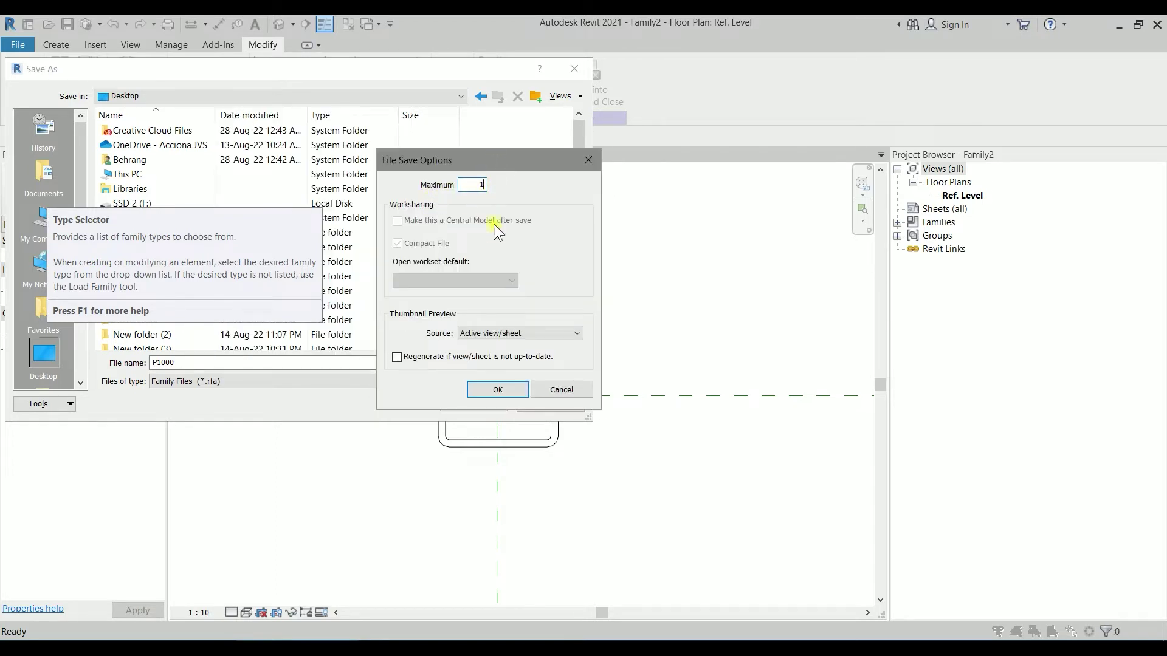
{"action": "left_click", "coordinate": [505, 394]}
{"action": "left_click", "coordinate": [473, 404]}
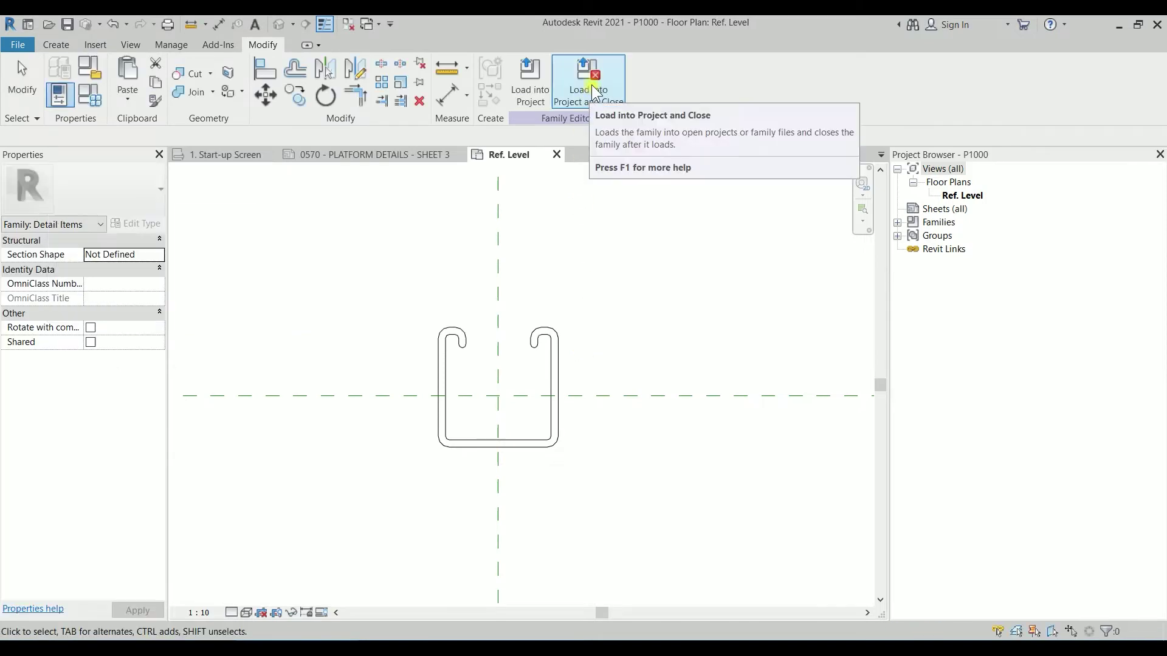
- Load P1000 into the project, close the family, and place one instance, open side down, beside the square post on sheet 0570
{"action": "left_click", "coordinate": [589, 83]}
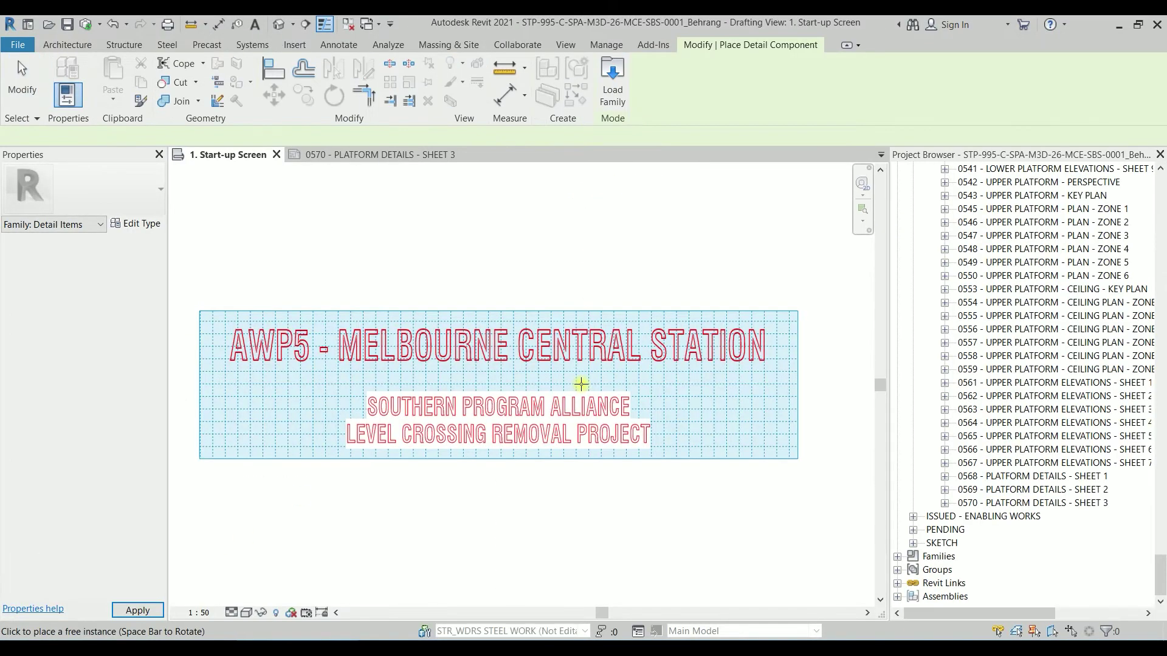
{"action": "left_click", "coordinate": [328, 155]}
{"action": "scroll", "coordinate": [715, 403], "scroll_direction": "up", "scroll_amount": 3}
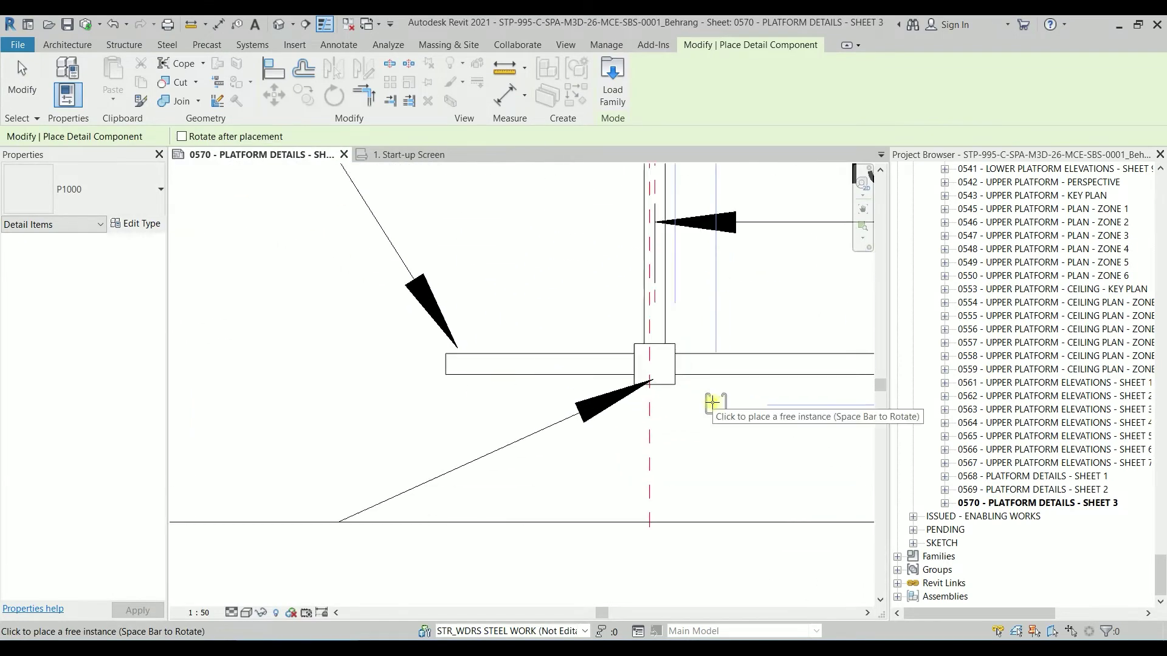
{"action": "scroll", "coordinate": [714, 403], "scroll_direction": "up", "scroll_amount": 3}
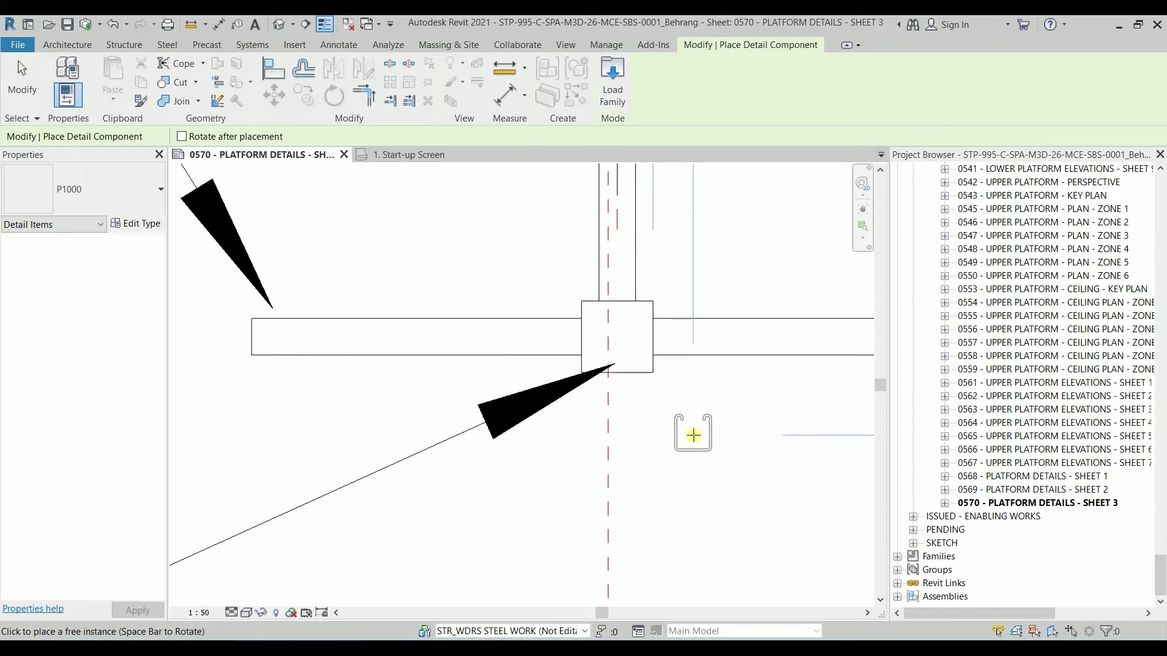
{"action": "middle_click_drag", "start_coordinate": [693, 425], "coordinate": [618, 426]}
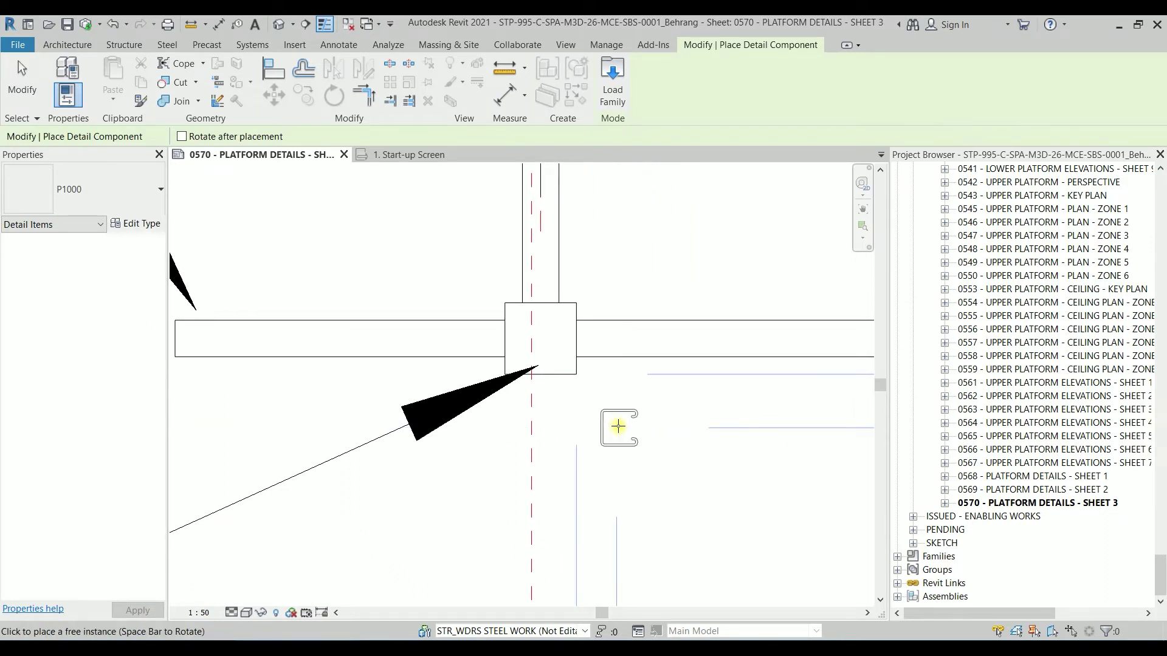
{"action": "left_click", "coordinate": [617, 435]}
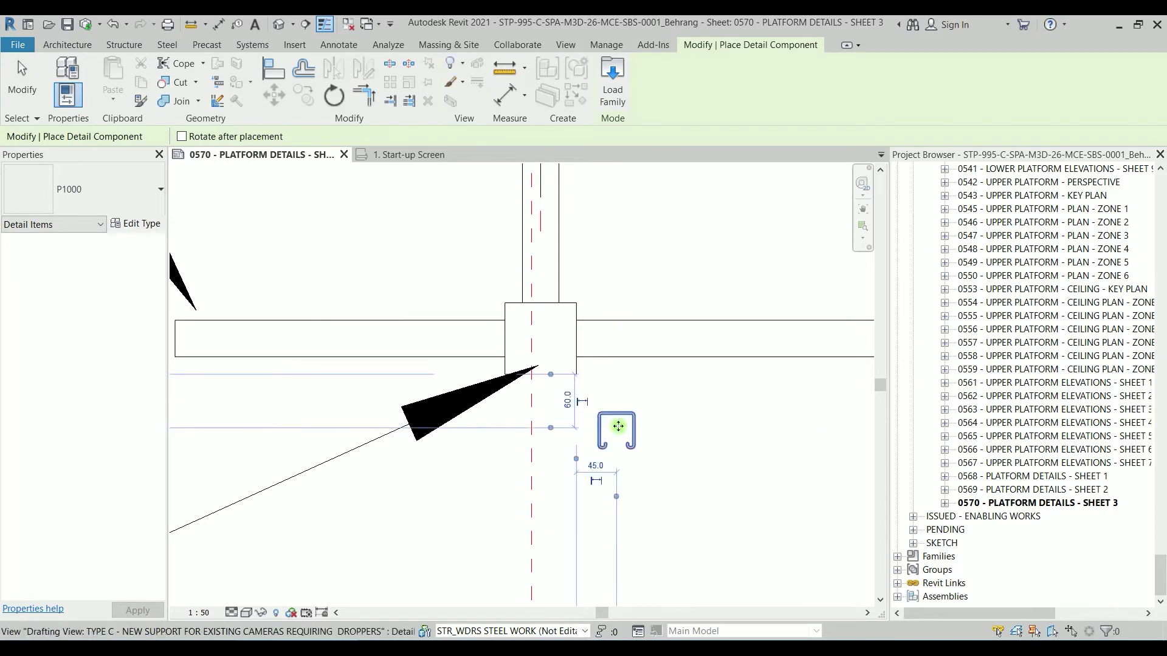
{"action": "key", "text": "Escape"}
- Align the closed top face of the placed P1000 channel with the upper line of the horizontal member
{"action": "middle_click_drag", "start_coordinate": [670, 422], "coordinate": [549, 443]}
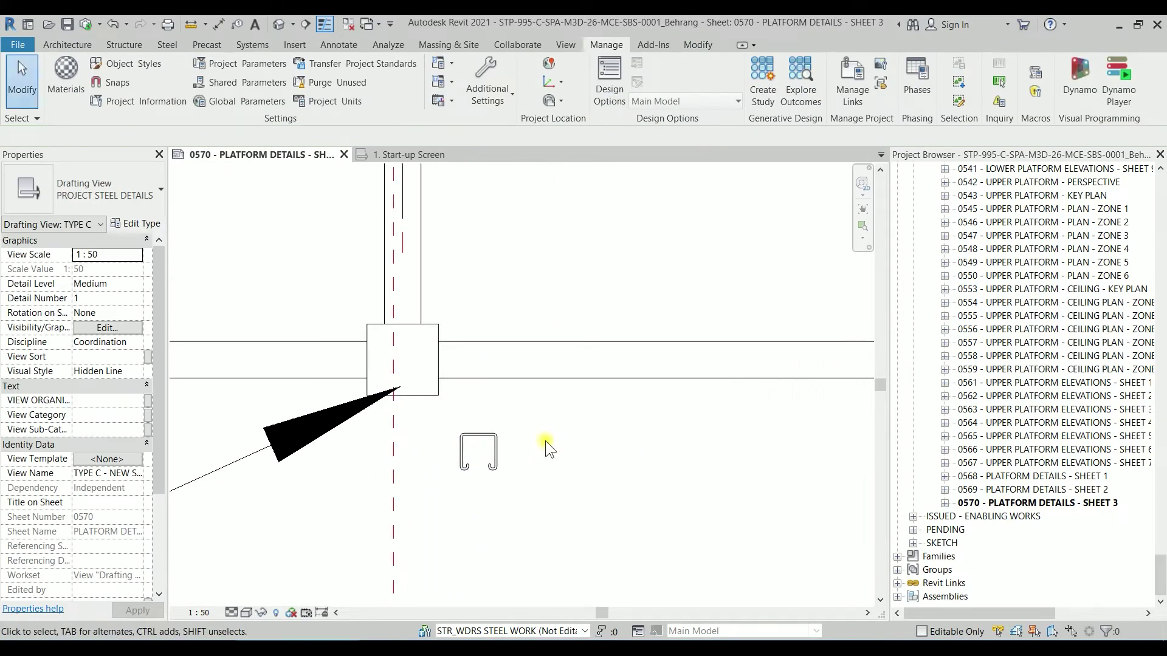
{"action": "key", "text": "a"}
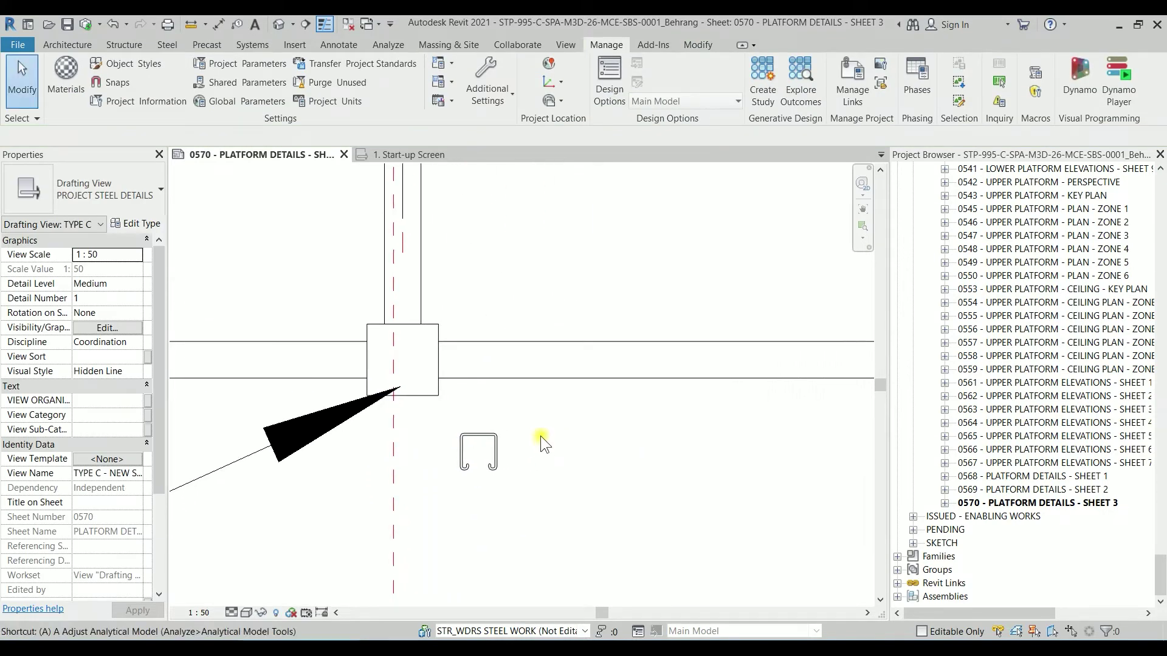
{"action": "key", "text": "l"}
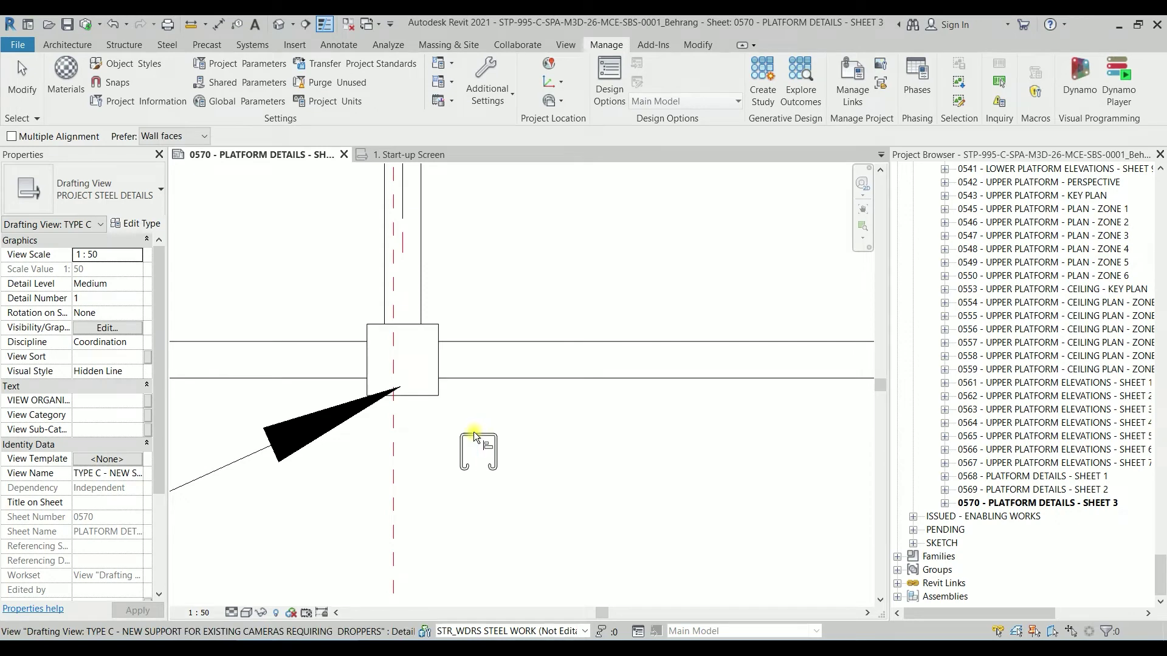
{"action": "scroll", "coordinate": [473, 432], "scroll_direction": "up", "scroll_amount": 5}
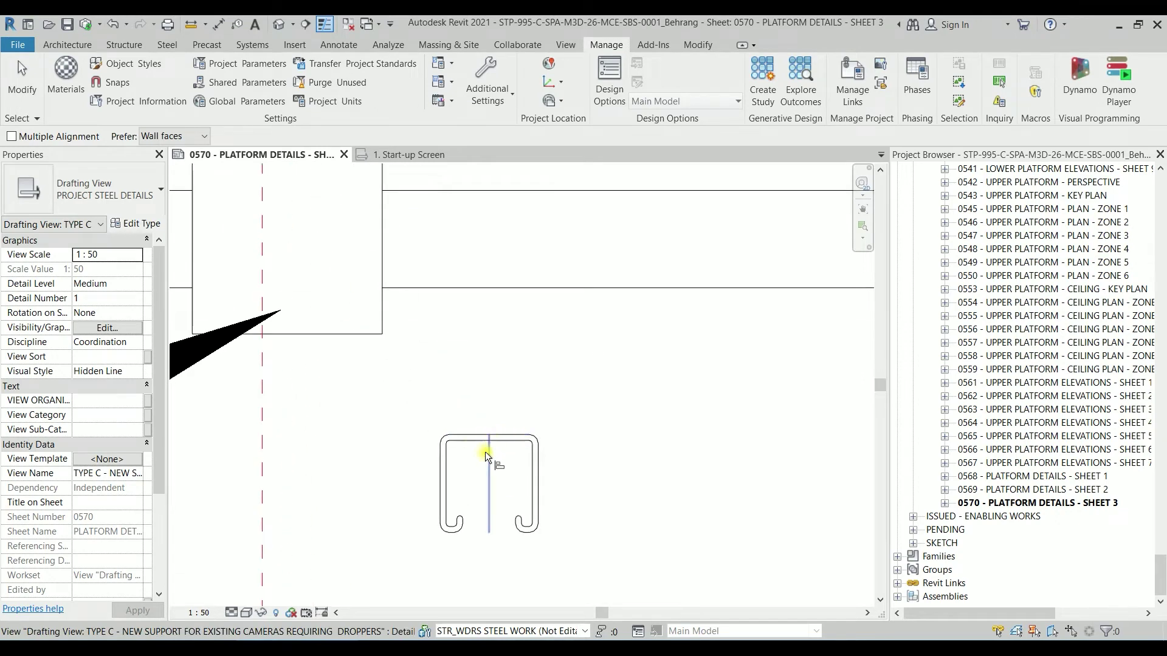
{"action": "left_click", "coordinate": [549, 191]}
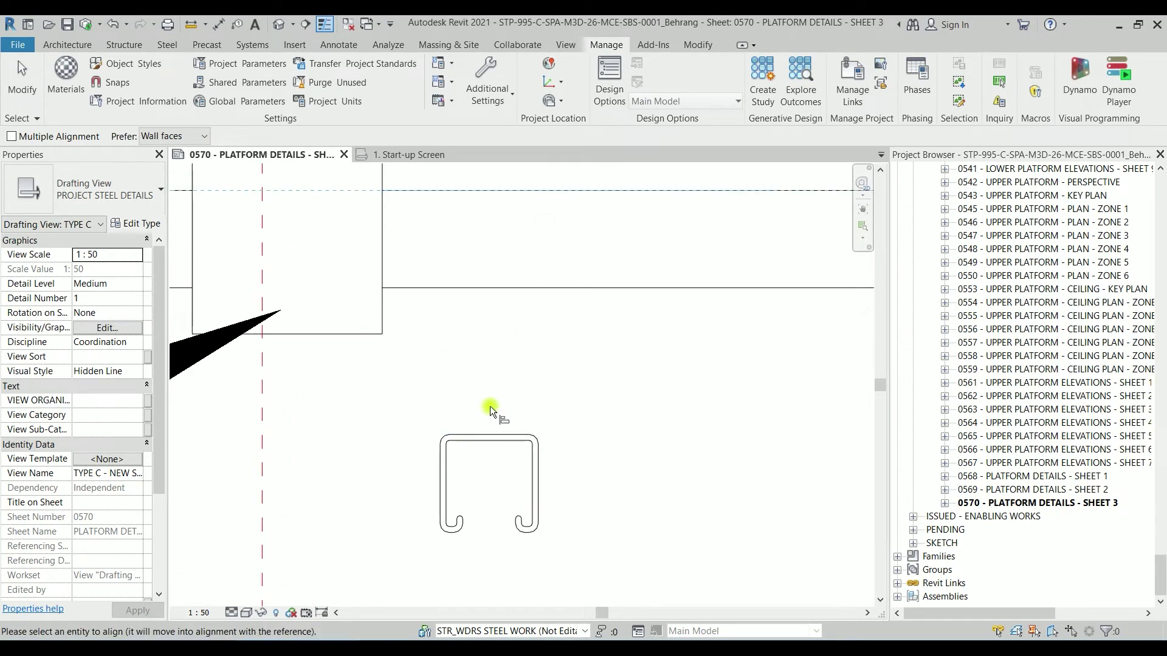
{"action": "left_click", "coordinate": [486, 435]}
{"action": "mouse_move", "coordinate": [517, 268]}
{"action": "middle_mouse_down"}
{"action": "mouse_move", "coordinate": [504, 253]}
{"action": "mouse_move", "coordinate": [524, 286]}
{"action": "middle_mouse_up"}
{"action": "key", "text": "Escape"}
- Open the family of the placed P1000 detail item for editing
{"action": "left_click", "coordinate": [560, 284]}
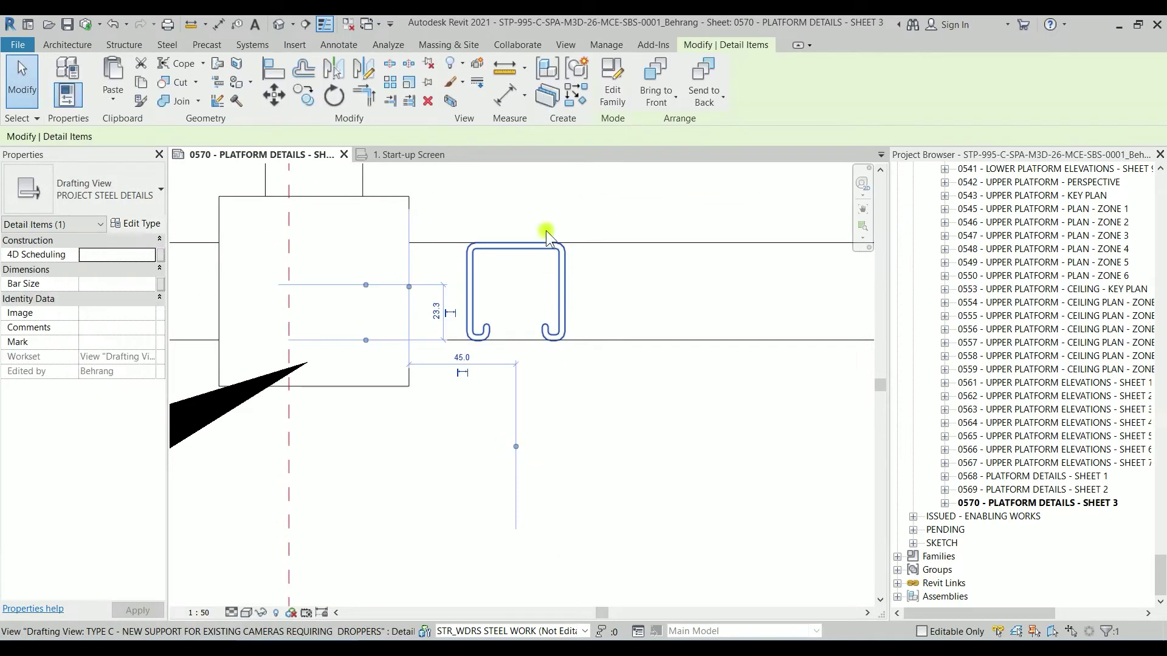
{"action": "left_click", "coordinate": [613, 104]}
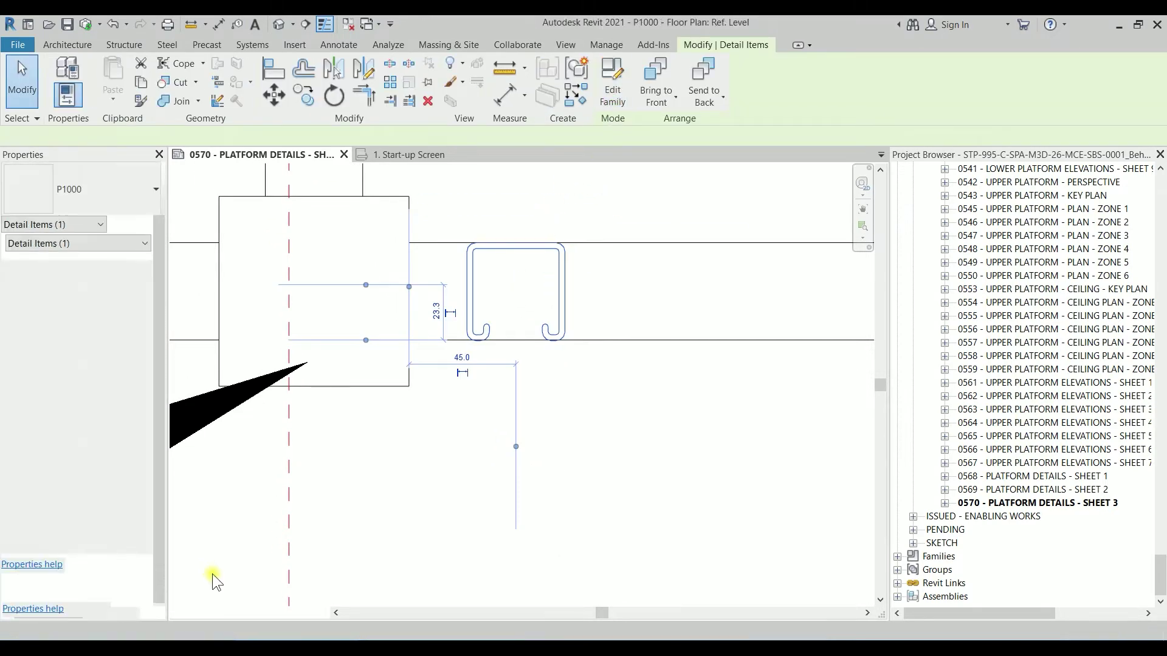
{"action": "scroll", "coordinate": [548, 375], "scroll_direction": "up", "scroll_amount": 5}
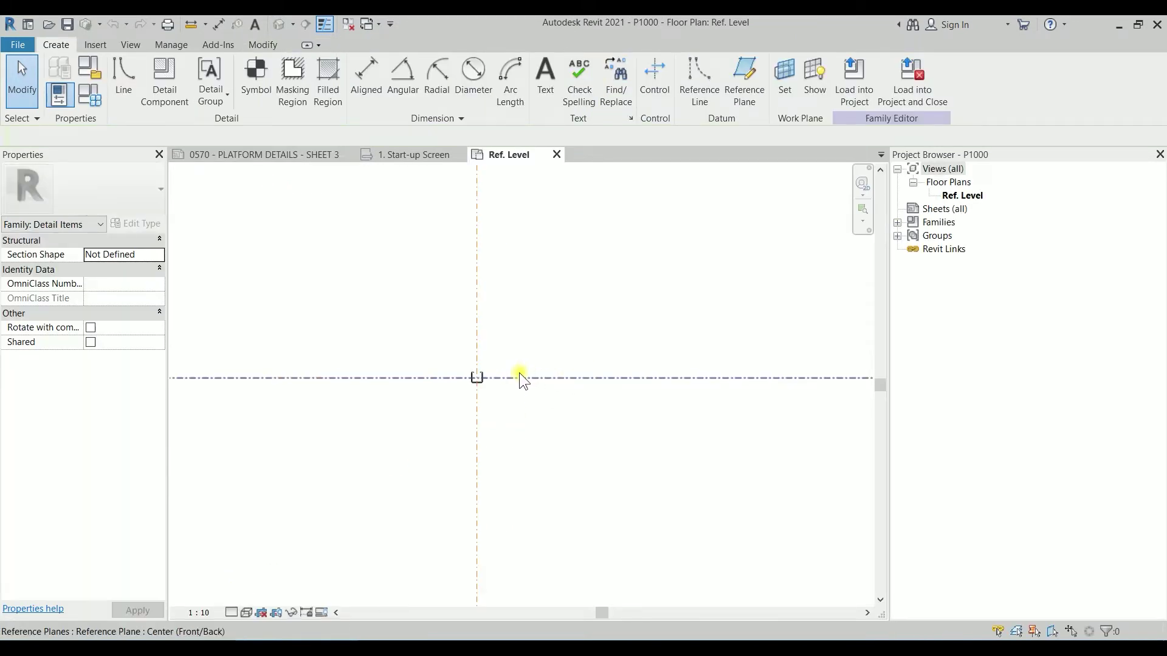
{"action": "scroll", "coordinate": [438, 386], "scroll_direction": "up", "scroll_amount": 2}
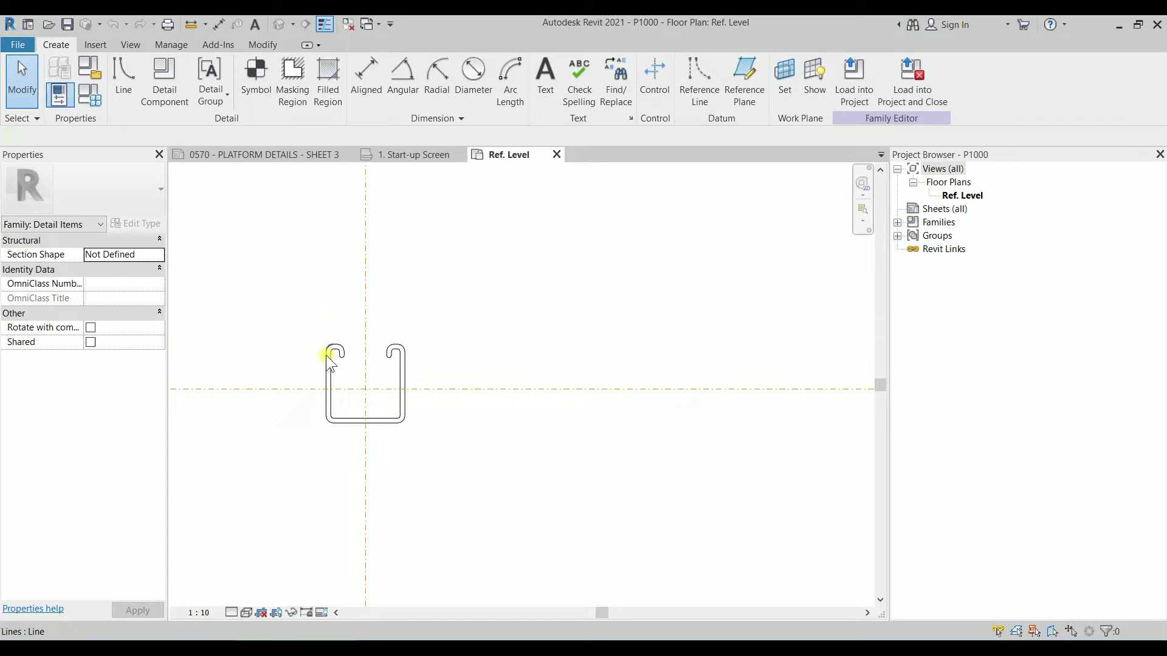
- Create reference planes from the channel's two outer side lines, its outer base line and the top line of one lip
{"action": "middle_click_drag", "start_coordinate": [472, 357], "coordinate": [538, 342]}
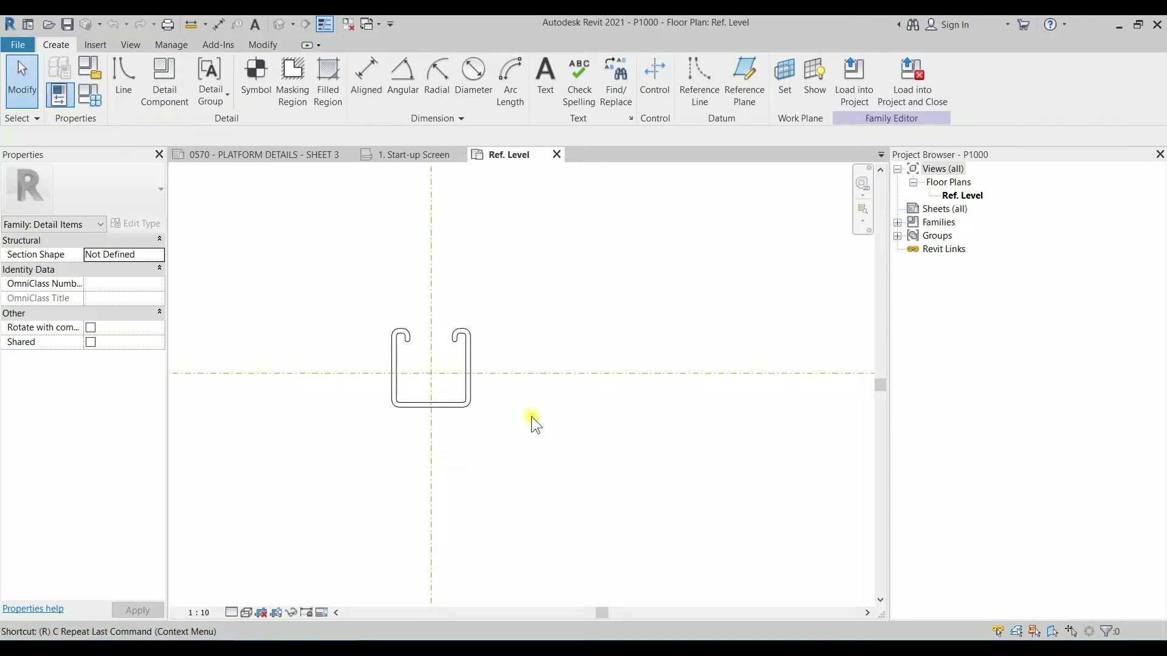
{"action": "key", "text": "p"}
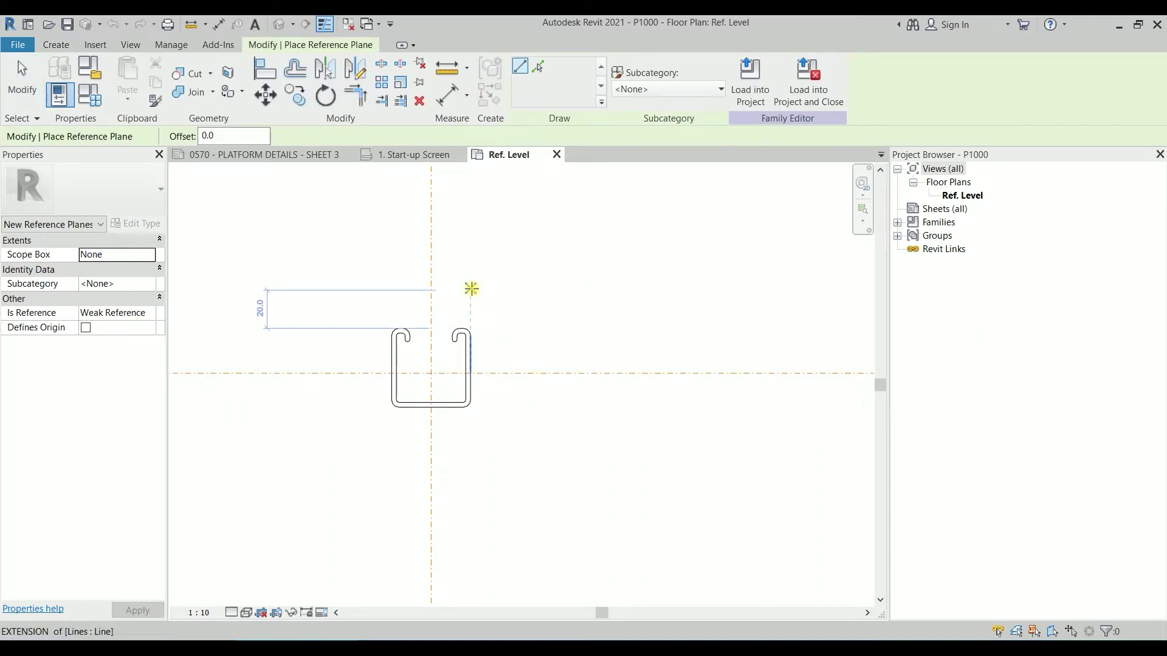
{"action": "left_click", "coordinate": [537, 66]}
{"action": "scroll", "coordinate": [472, 360], "scroll_direction": "up", "scroll_amount": 2}
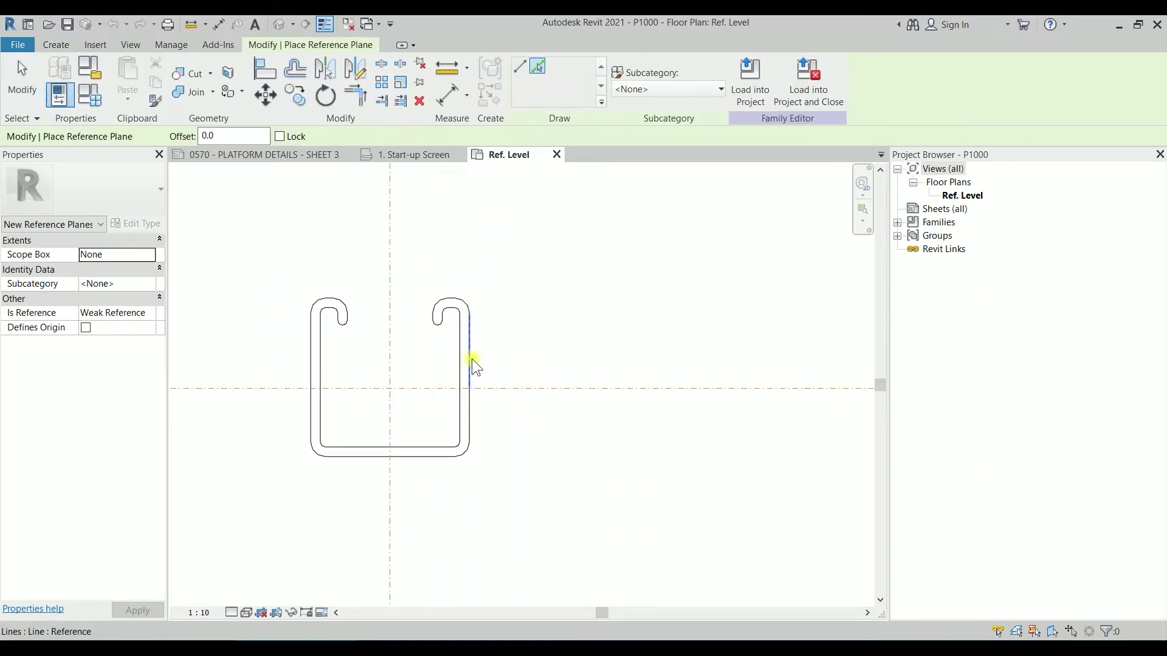
{"action": "scroll", "coordinate": [471, 358], "scroll_direction": "up", "scroll_amount": 2}
{"action": "left_click", "coordinate": [471, 359]}
{"action": "middle_click_drag", "start_coordinate": [457, 362], "coordinate": [559, 326]}
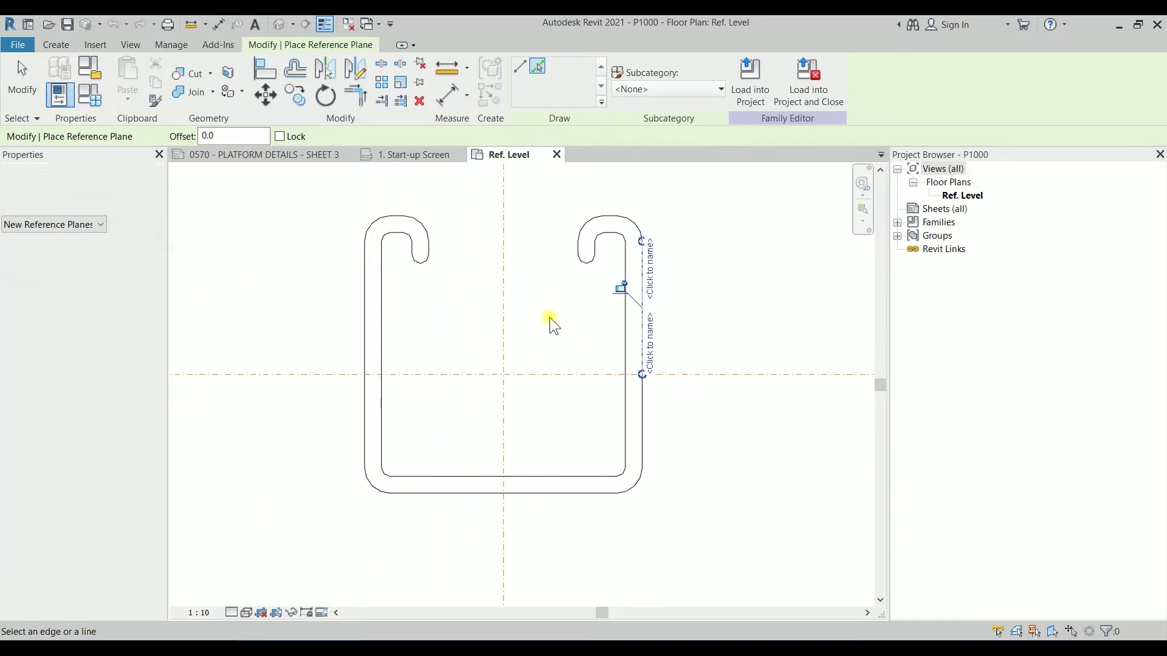
{"action": "left_click", "coordinate": [365, 317]}
{"action": "left_click", "coordinate": [480, 494]}
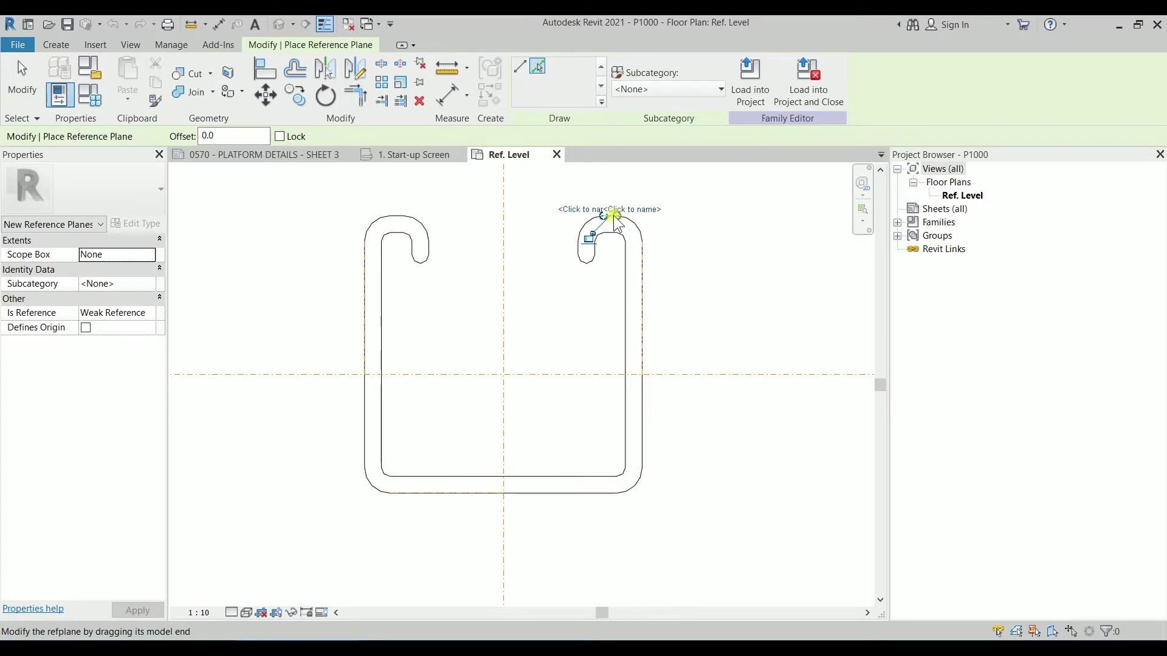
{"action": "key", "text": "Escape"}
{"action": "key", "text": "Escape"}
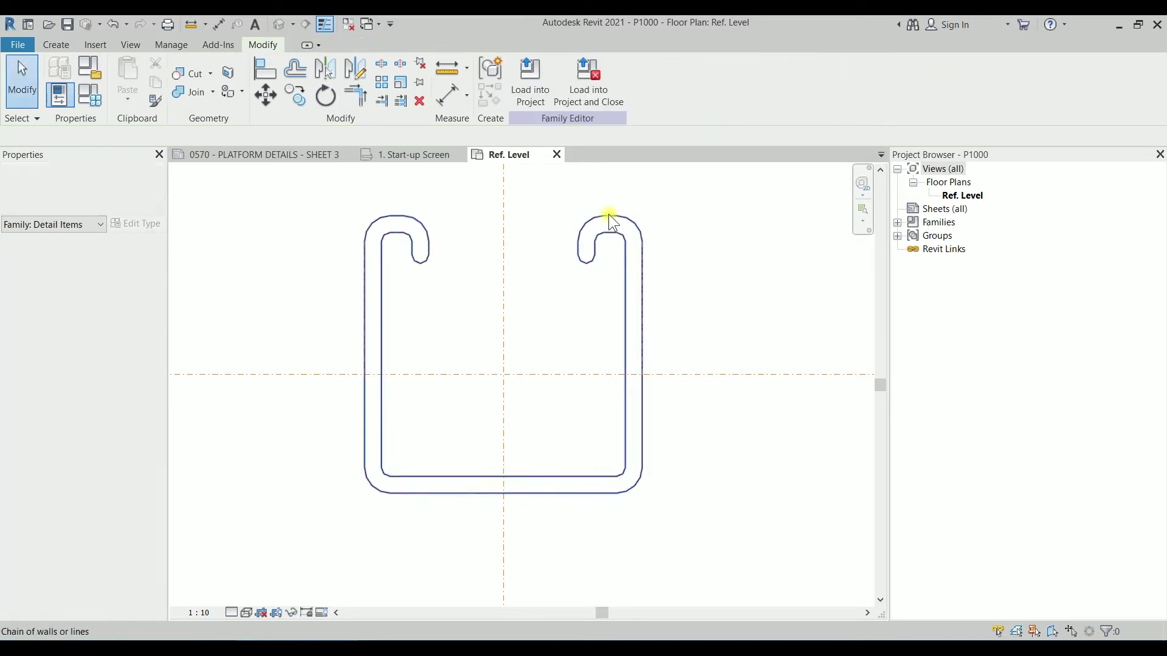
- Extend the reference plane at the channel's open end across the full width and past both sides
{"action": "left_click", "coordinate": [609, 220]}
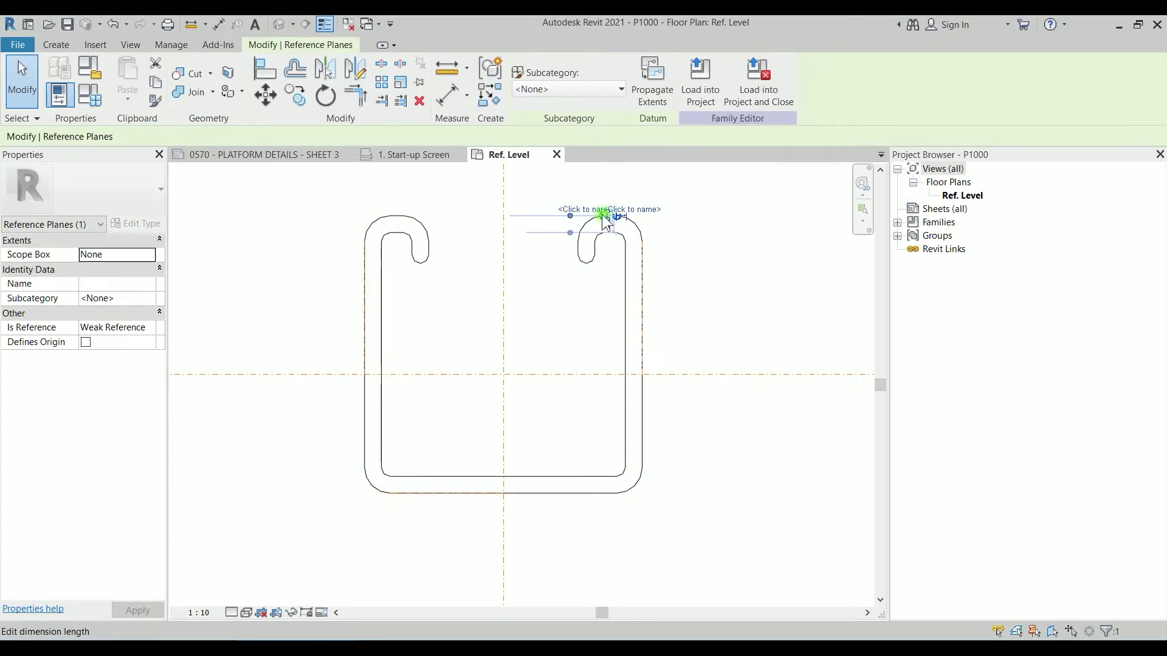
{"action": "left_click", "coordinate": [608, 217]}
{"action": "scroll", "coordinate": [615, 229], "scroll_direction": "up", "scroll_amount": 2}
{"action": "left_click_drag", "start_coordinate": [560, 217], "coordinate": [295, 218]}
{"action": "left_click_drag", "start_coordinate": [623, 217], "coordinate": [807, 217]}
{"action": "scroll", "coordinate": [738, 267], "scroll_direction": "down", "scroll_amount": 1}
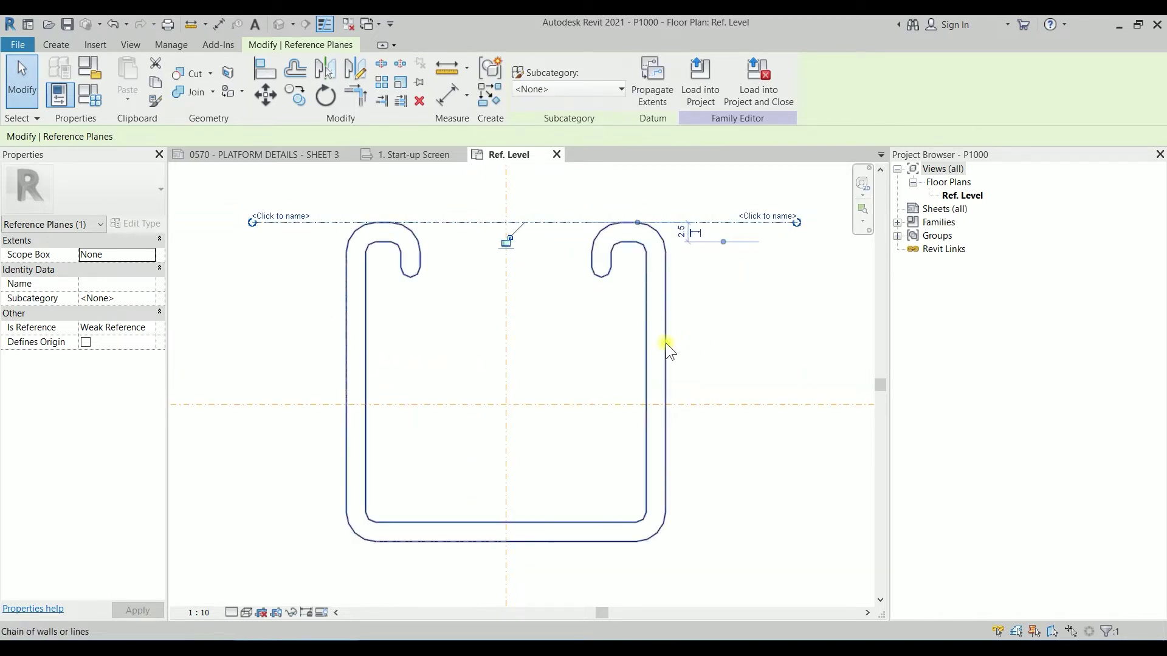
- Extend the reference plane on the channel's right side beyond both the lips and the base
{"action": "left_click", "coordinate": [665, 343]}
{"action": "left_click_drag", "start_coordinate": [666, 250], "coordinate": [666, 175]}
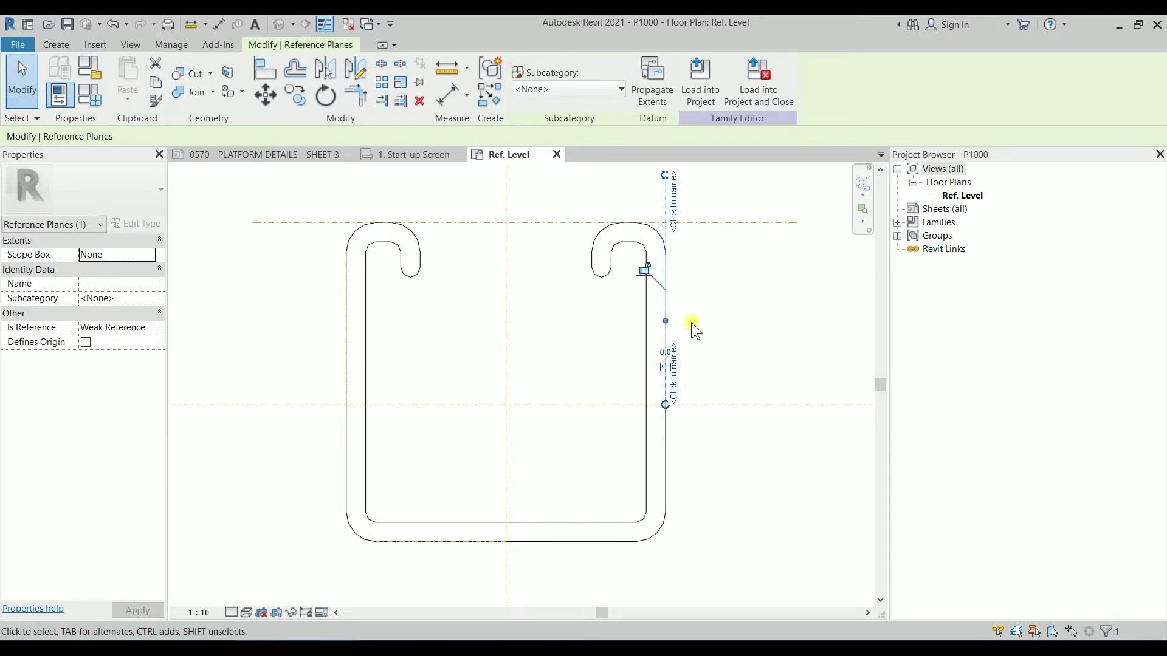
{"action": "left_click_drag", "start_coordinate": [666, 406], "coordinate": [687, 457]}
{"action": "scroll", "coordinate": [690, 461], "scroll_direction": "up", "scroll_amount": 1}
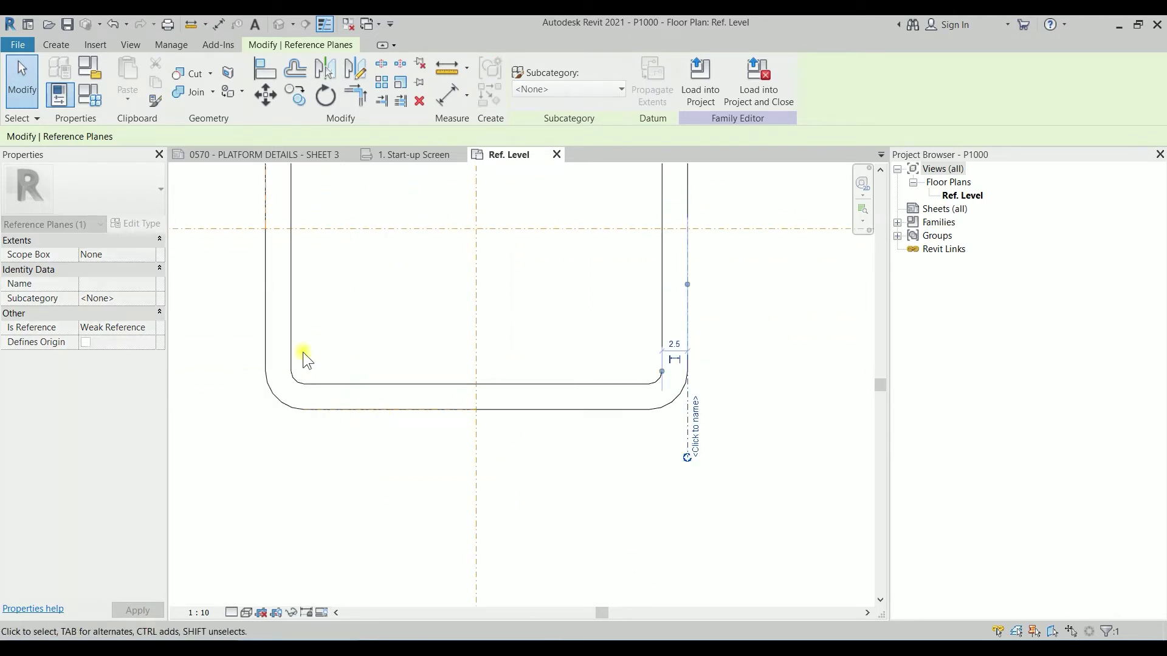
- Extend the reference plane on the channel's left side beyond both the base and the lips
{"action": "left_click", "coordinate": [268, 201]}
{"action": "left_click_drag", "start_coordinate": [265, 226], "coordinate": [265, 571]}
{"action": "middle_click_drag", "start_coordinate": [303, 164], "coordinate": [372, 324]}
{"action": "scroll", "coordinate": [358, 255], "scroll_direction": "down", "scroll_amount": 2}
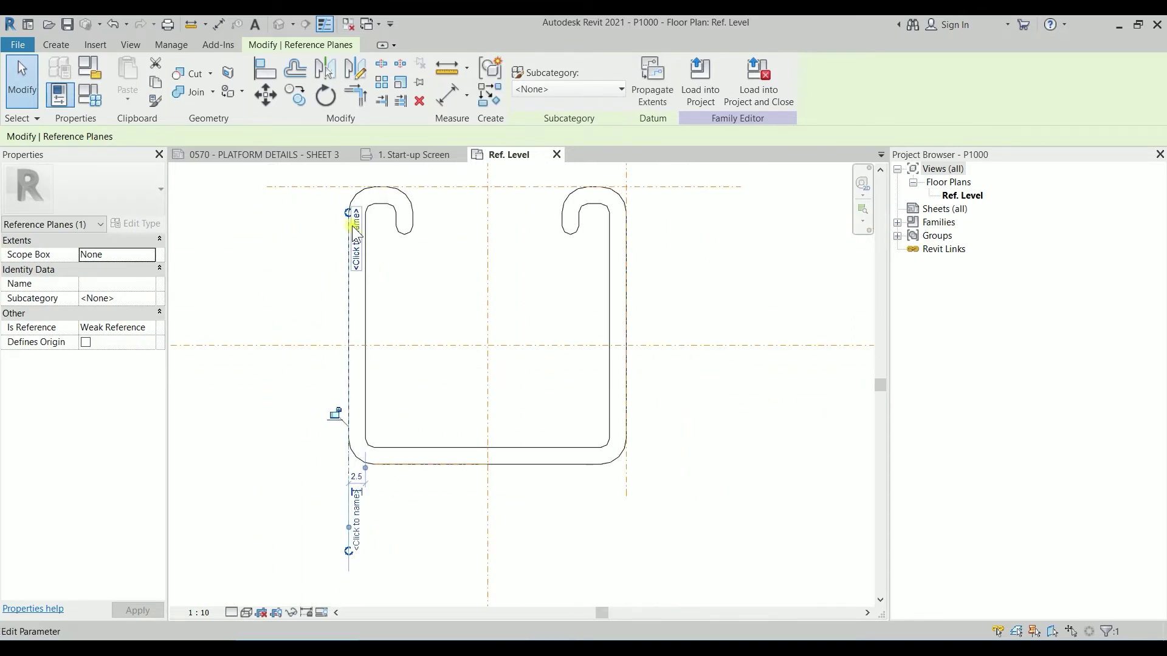
{"action": "left_click_drag", "start_coordinate": [349, 209], "coordinate": [345, 184]}
{"action": "middle_click_drag", "start_coordinate": [345, 183], "coordinate": [333, 271]}
{"action": "left_click_drag", "start_coordinate": [333, 271], "coordinate": [328, 191]}
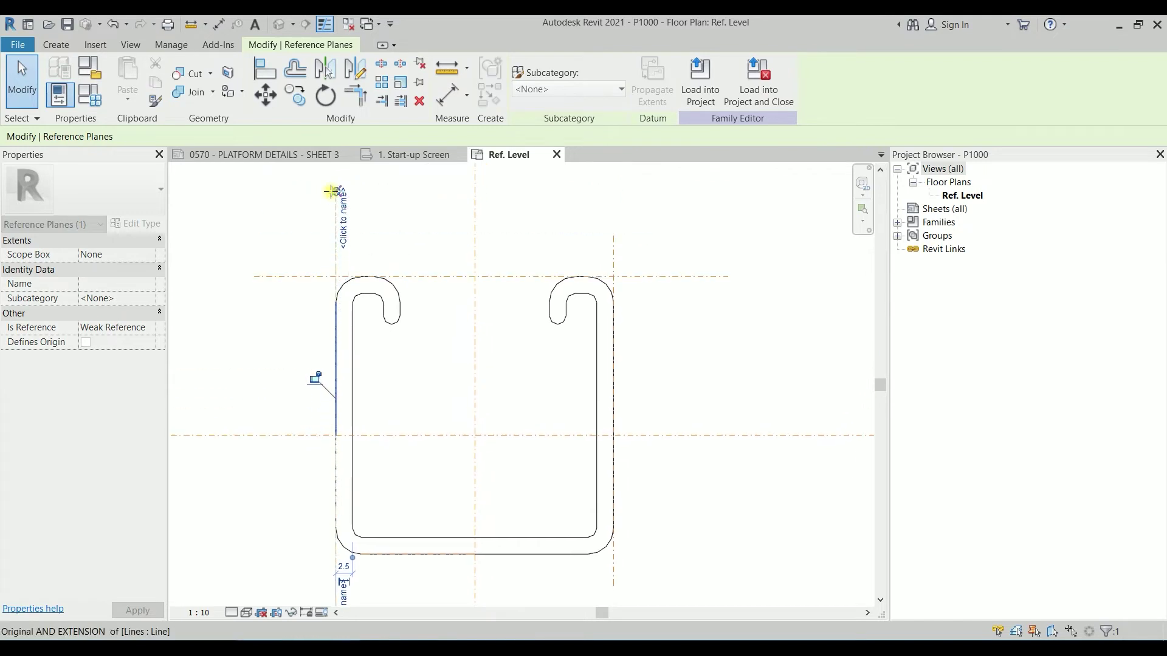
{"action": "scroll", "coordinate": [669, 272], "scroll_direction": "down", "scroll_amount": 1}
- Extend the reference plane along the channel's base past both outer sides
{"action": "left_click", "coordinate": [669, 270]}
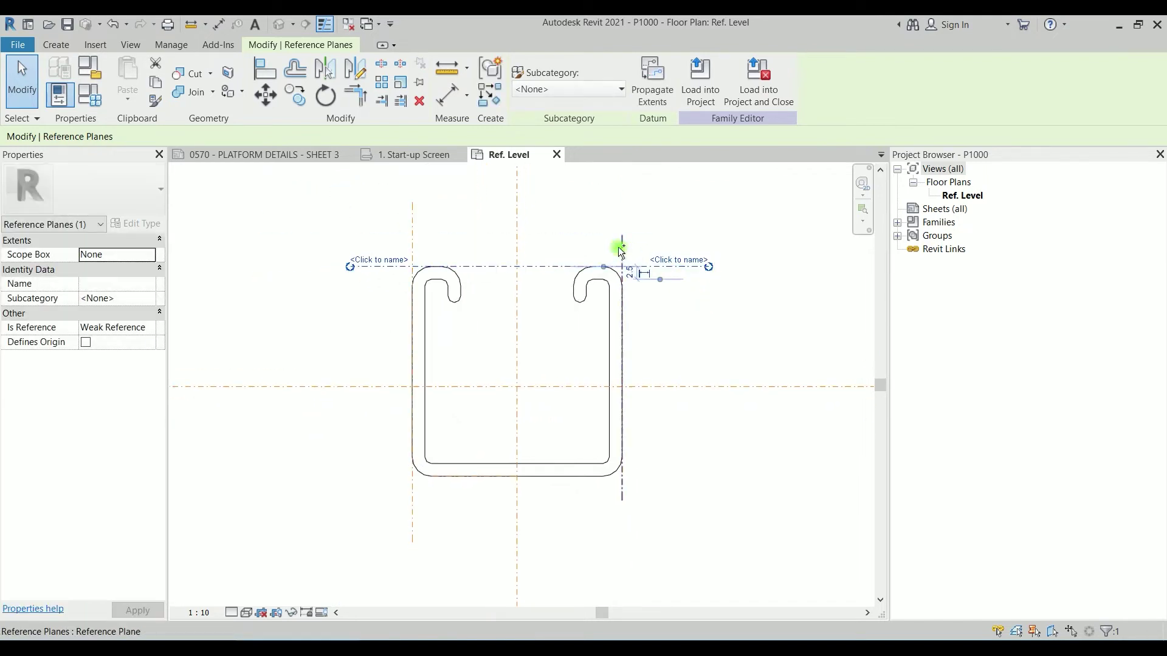
{"action": "left_click", "coordinate": [621, 248], "text": "ctrl"}
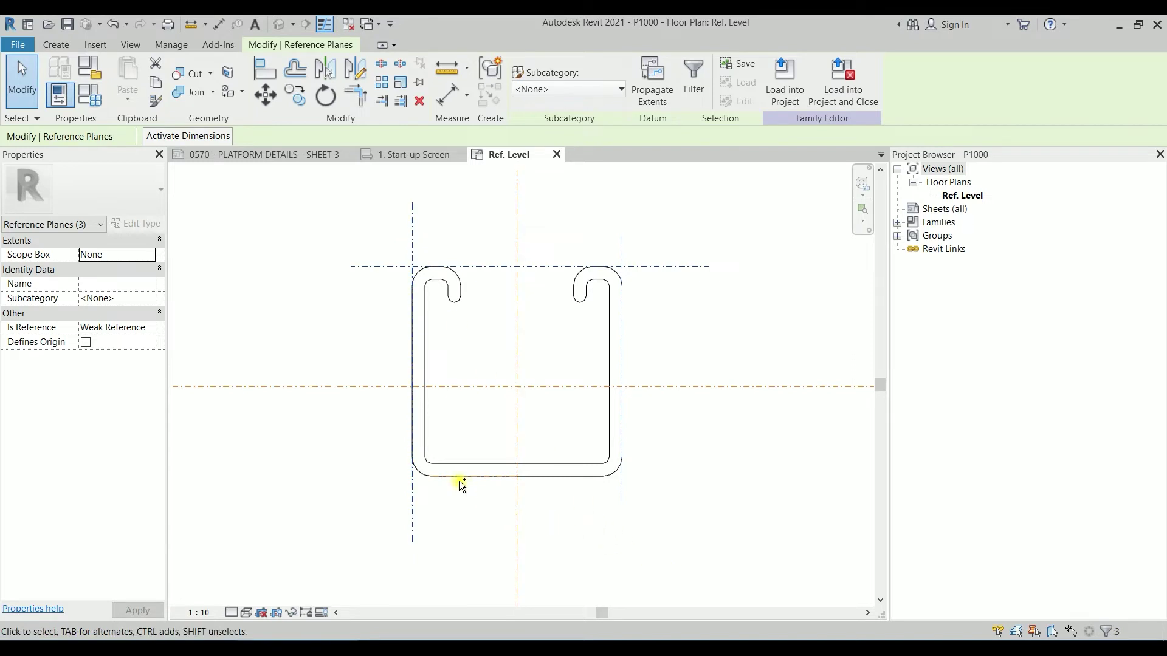
{"action": "key", "text": "Escape"}
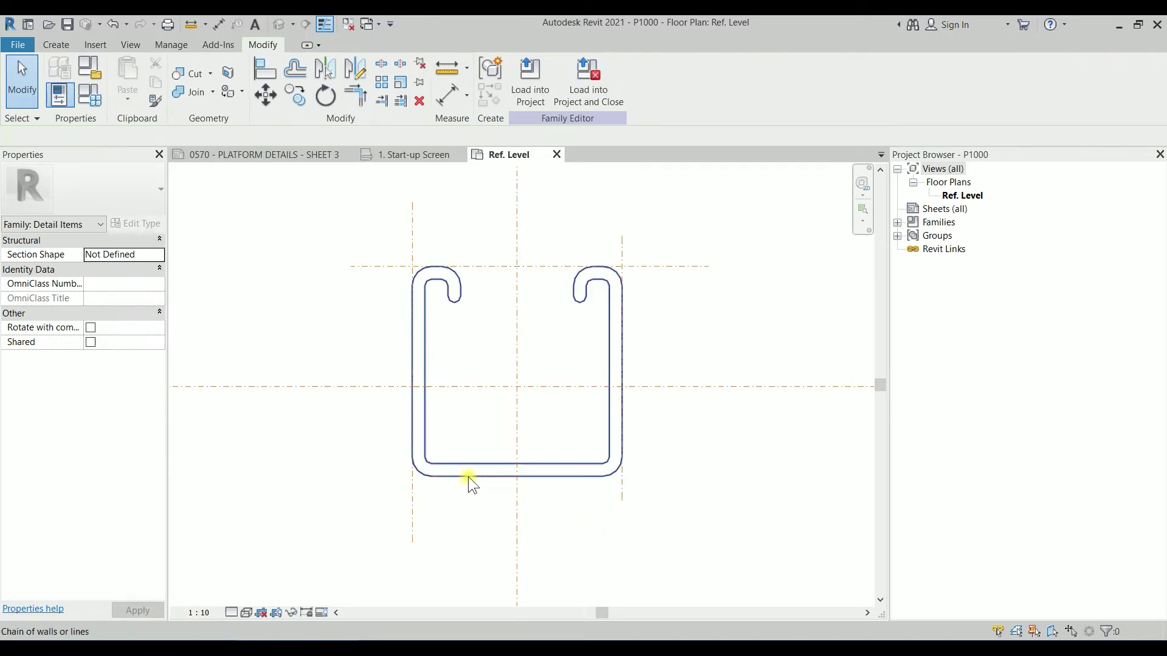
{"action": "left_click", "coordinate": [520, 476]}
{"action": "left_click_drag", "start_coordinate": [519, 476], "coordinate": [763, 476]}
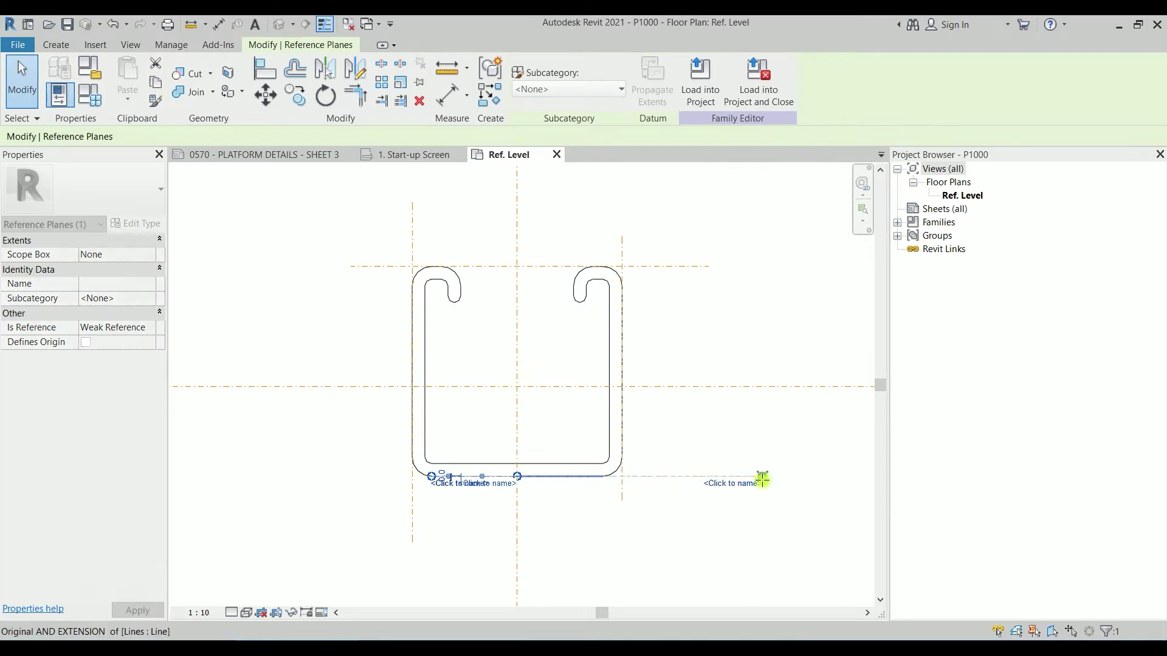
{"action": "left_click_drag", "start_coordinate": [431, 475], "coordinate": [370, 475]}
{"action": "key", "text": "Escape"}
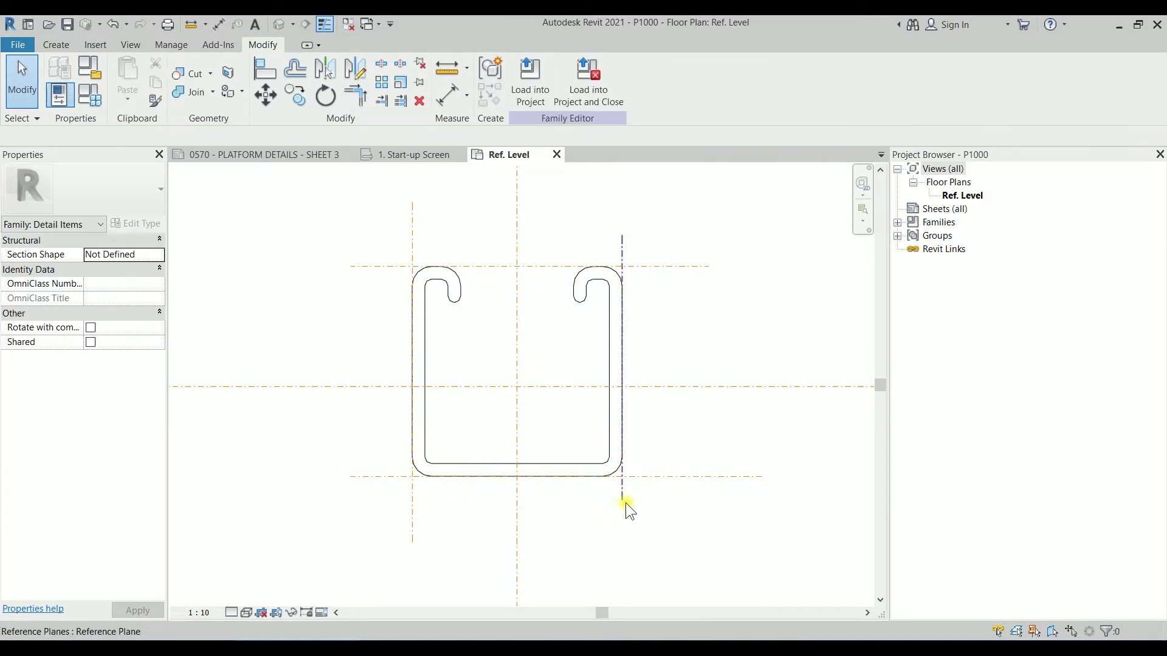
- Select the four new reference planes together and check their reference properties
{"action": "left_click", "coordinate": [626, 499]}
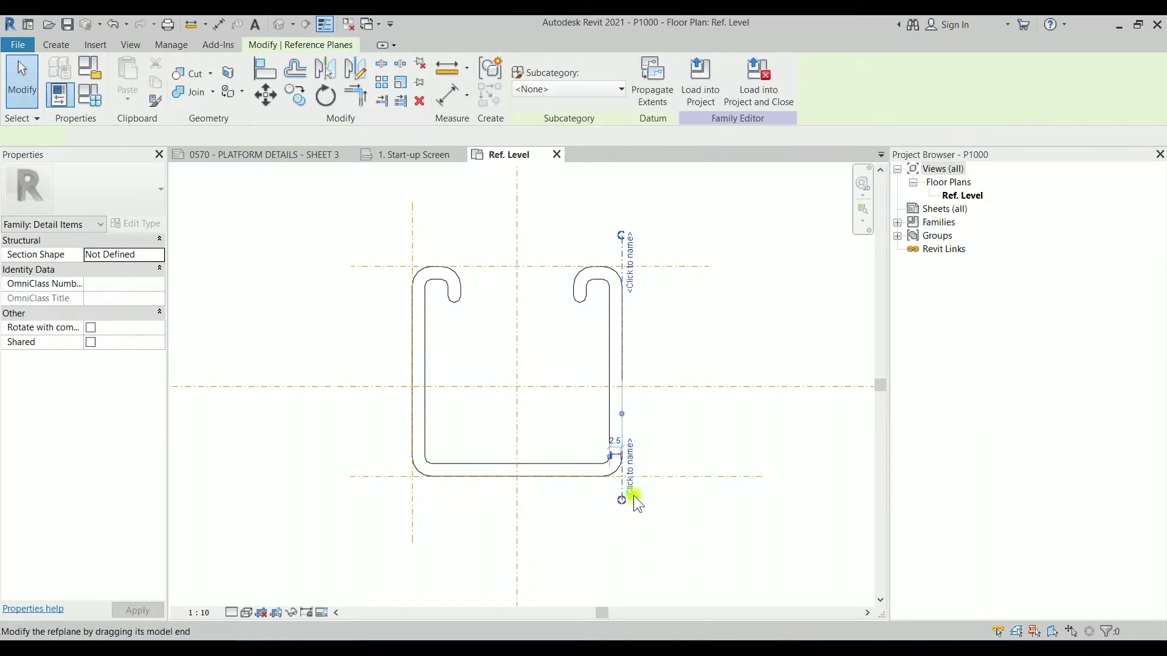
{"action": "left_click", "coordinate": [691, 476], "text": "ctrl"}
{"action": "left_click", "coordinate": [647, 265], "text": "ctrl"}
{"action": "left_click", "coordinate": [775, 387], "text": "ctrl"}
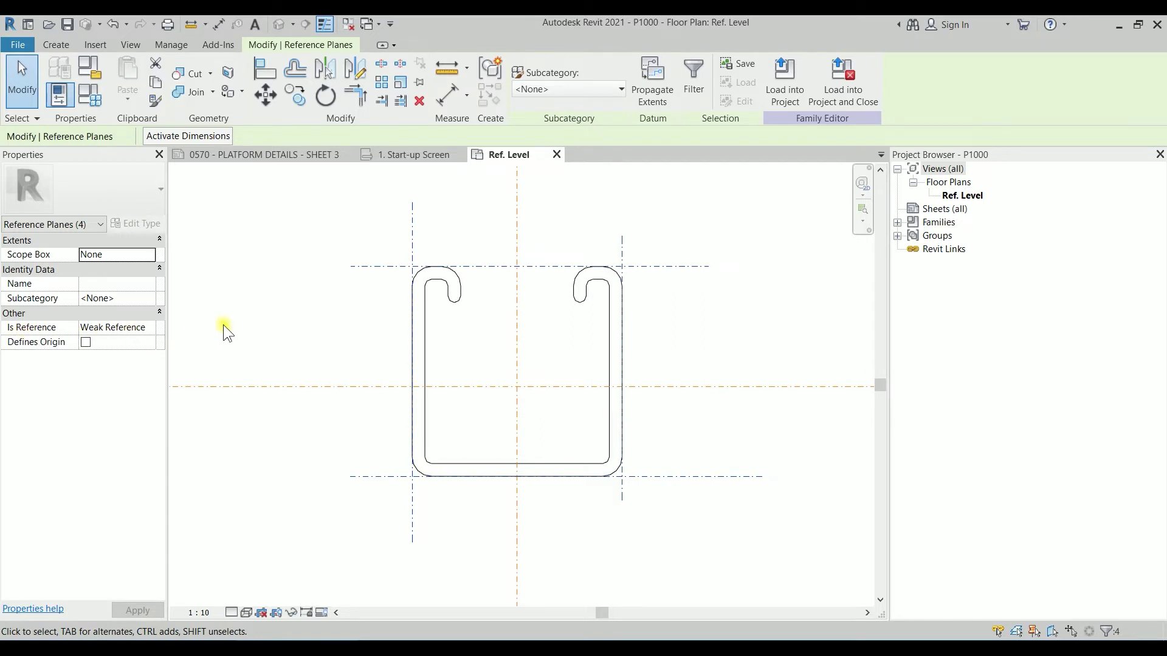
{"action": "left_click", "coordinate": [329, 324]}
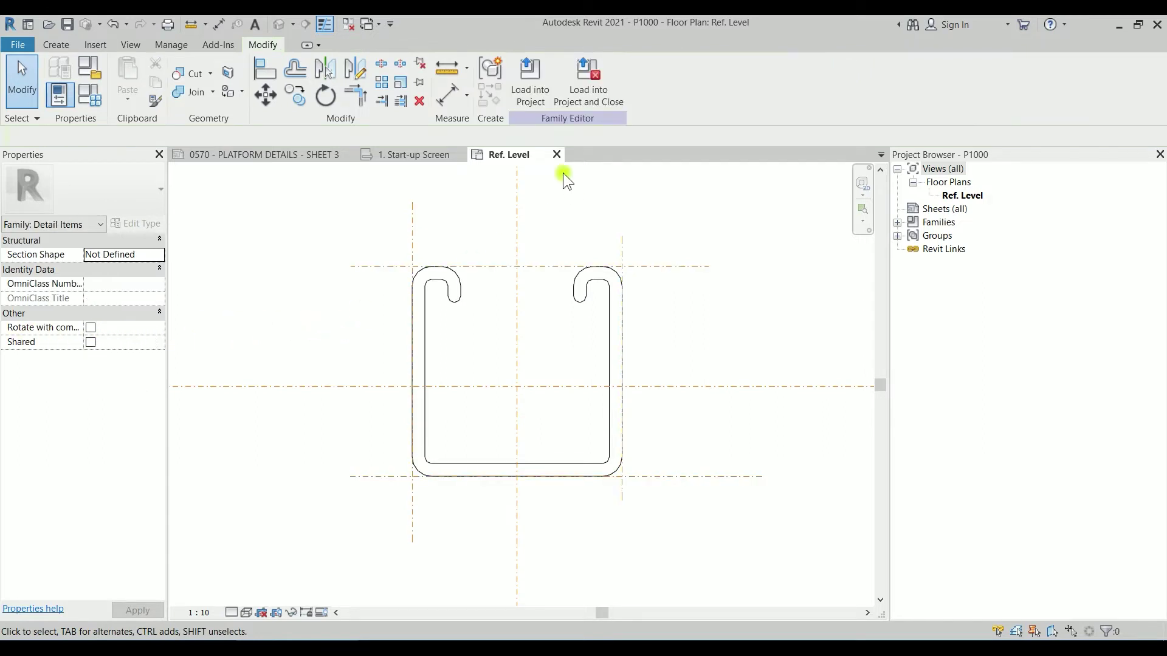
- Load P1000 into the project and close it, saving over the existing P1000.rfa and overwriting the version in the project
{"action": "left_click", "coordinate": [599, 96]}
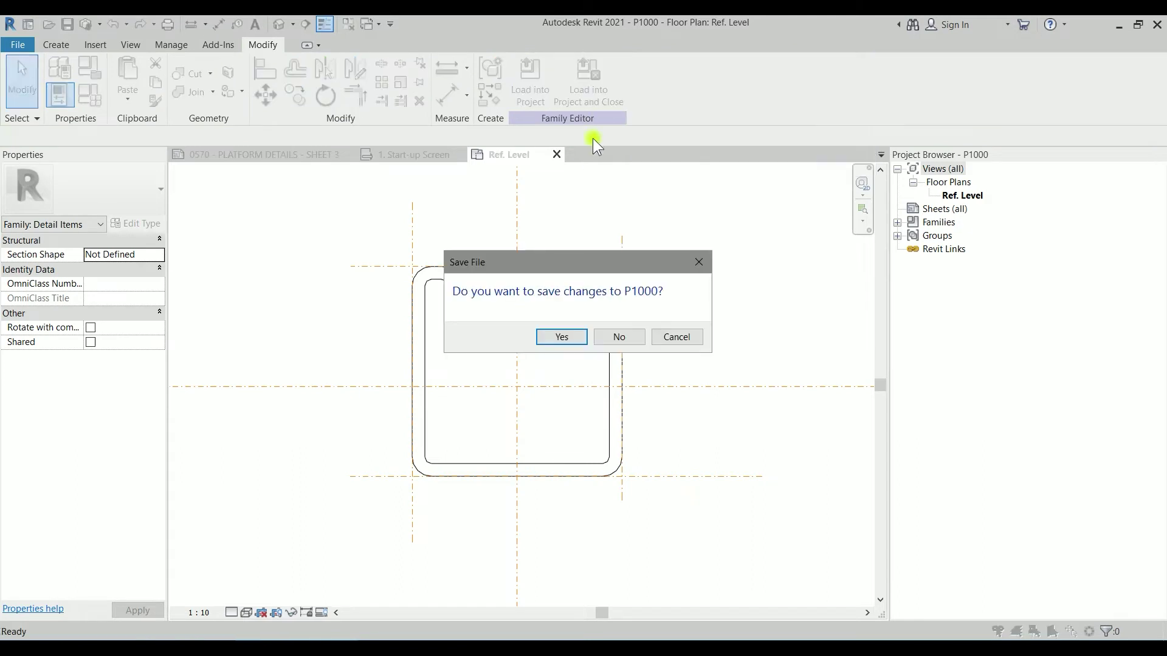
{"action": "left_click_drag", "start_coordinate": [559, 261], "coordinate": [689, 231]}
{"action": "left_click", "coordinate": [666, 297]}
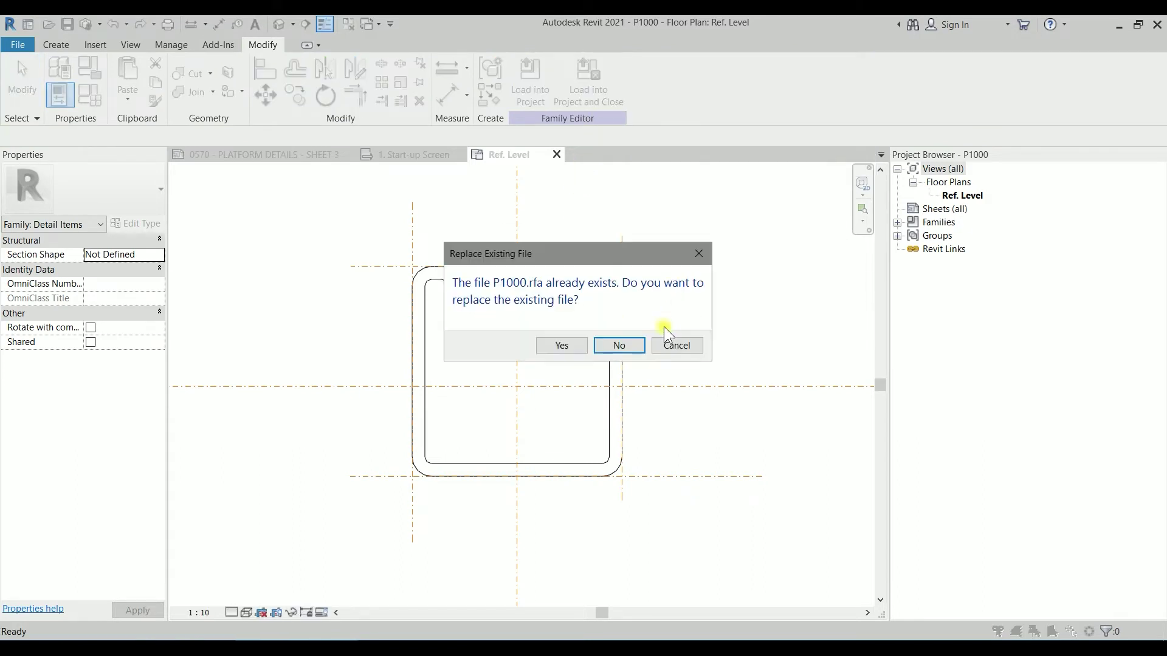
{"action": "left_click", "coordinate": [562, 346]}
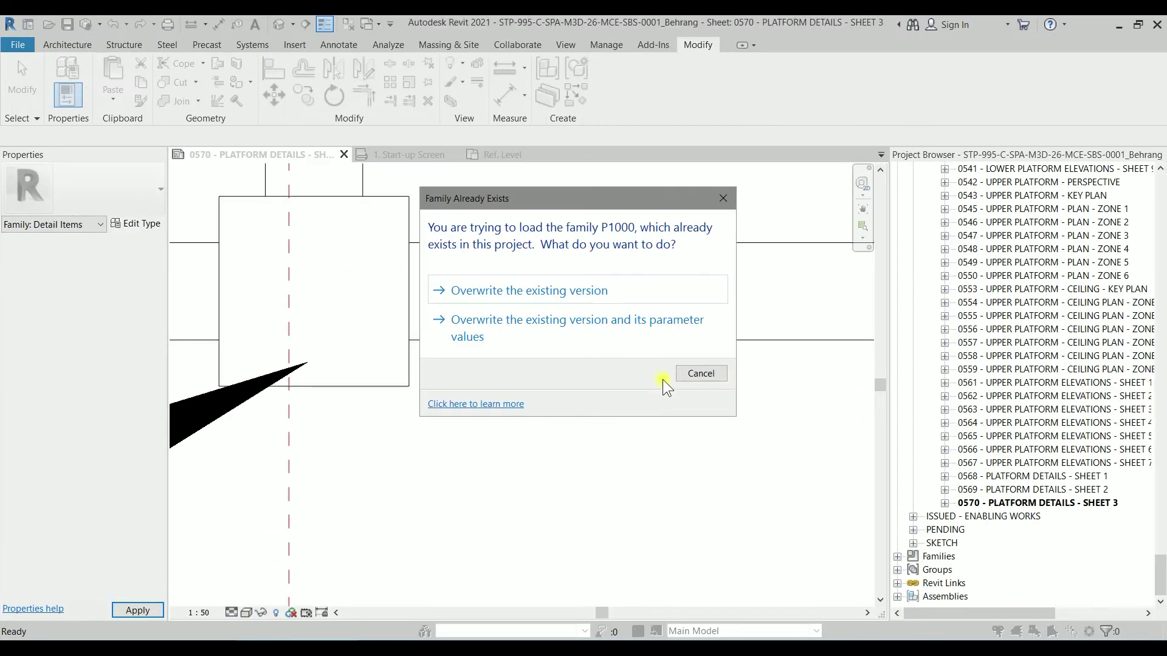
{"action": "left_click", "coordinate": [569, 290]}
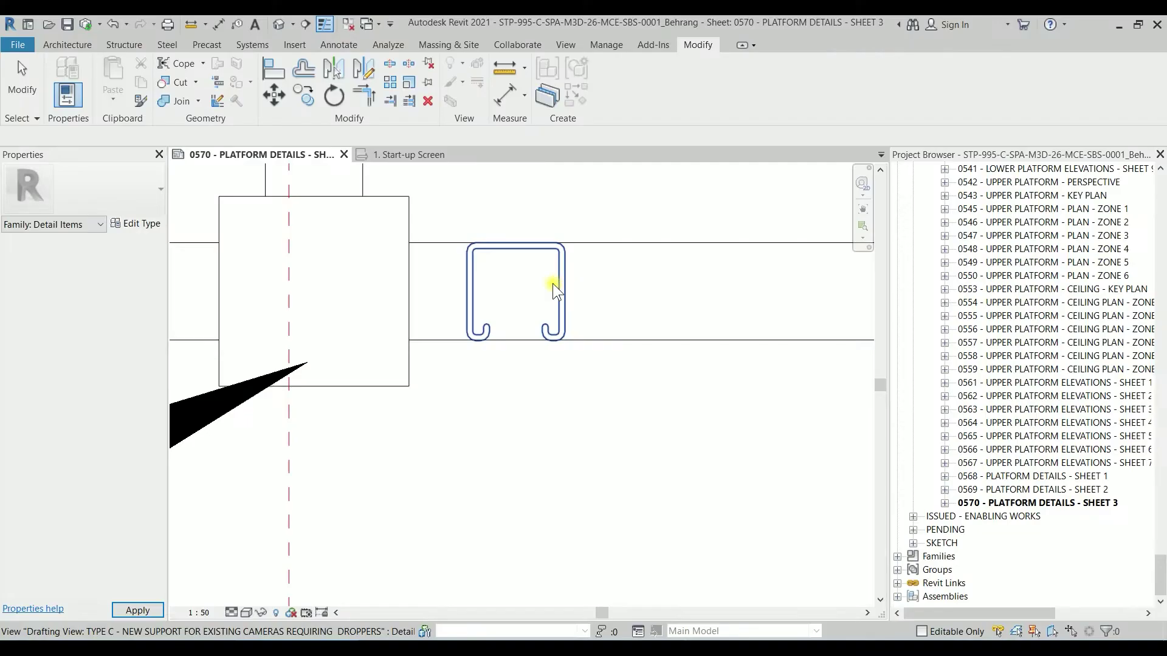
- Move the P1000 channel below the horizontal member and start the Align command on it
{"action": "left_click", "coordinate": [554, 276]}
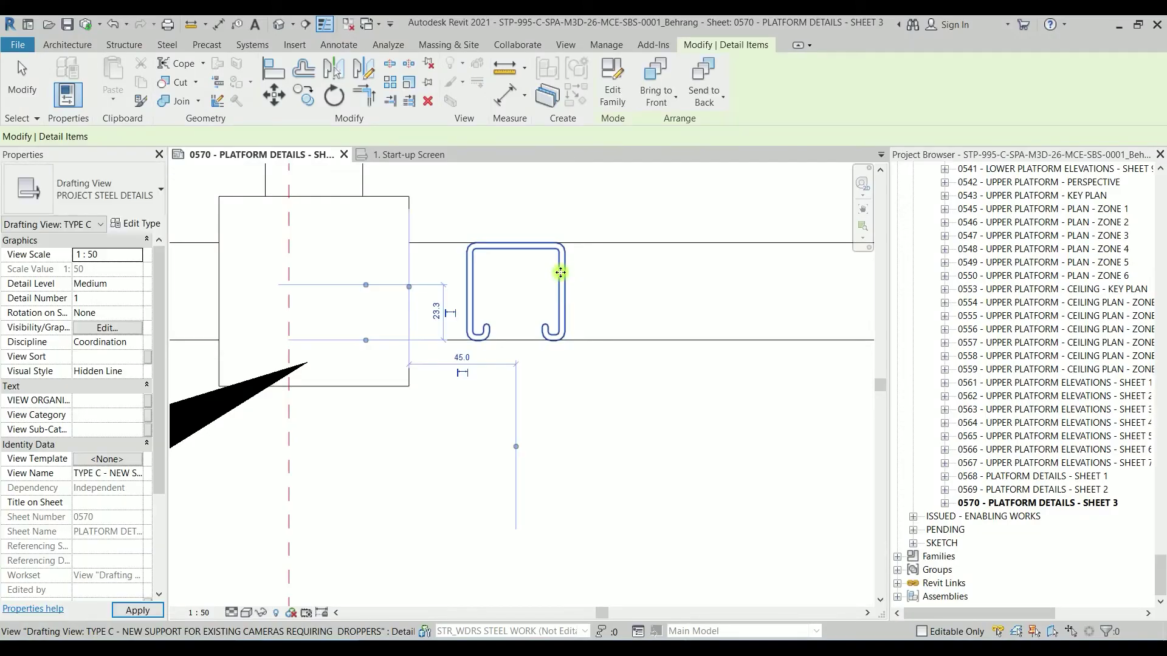
{"action": "key", "text": "ctrl+z"}
{"action": "key", "text": "a"}
{"action": "key", "text": "l"}
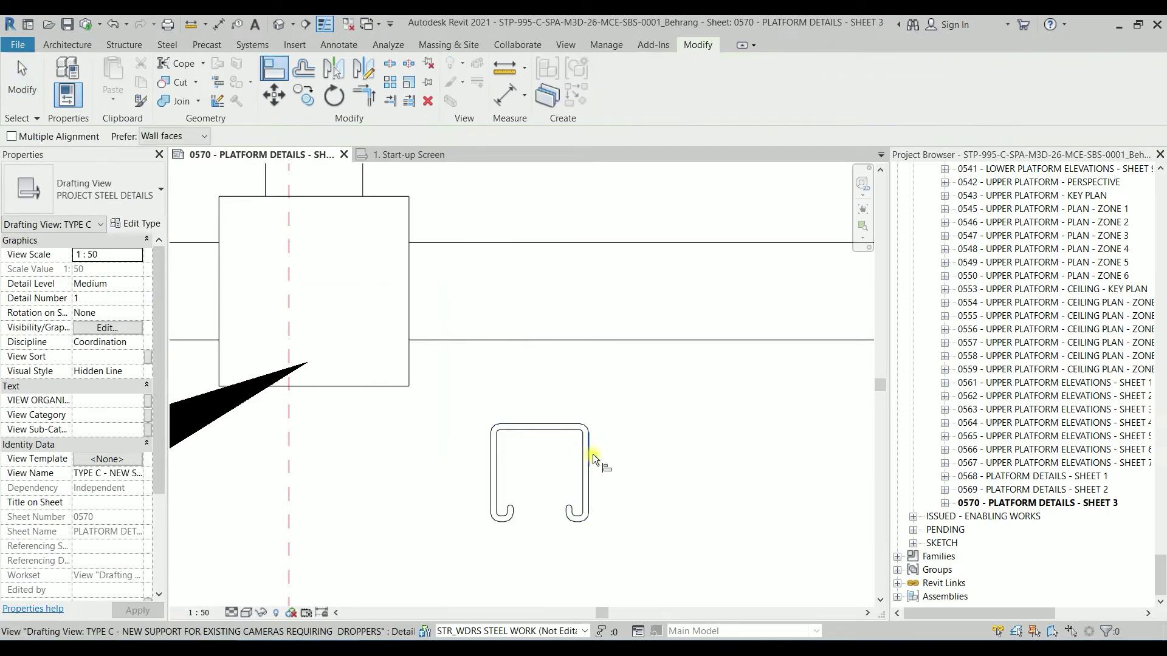
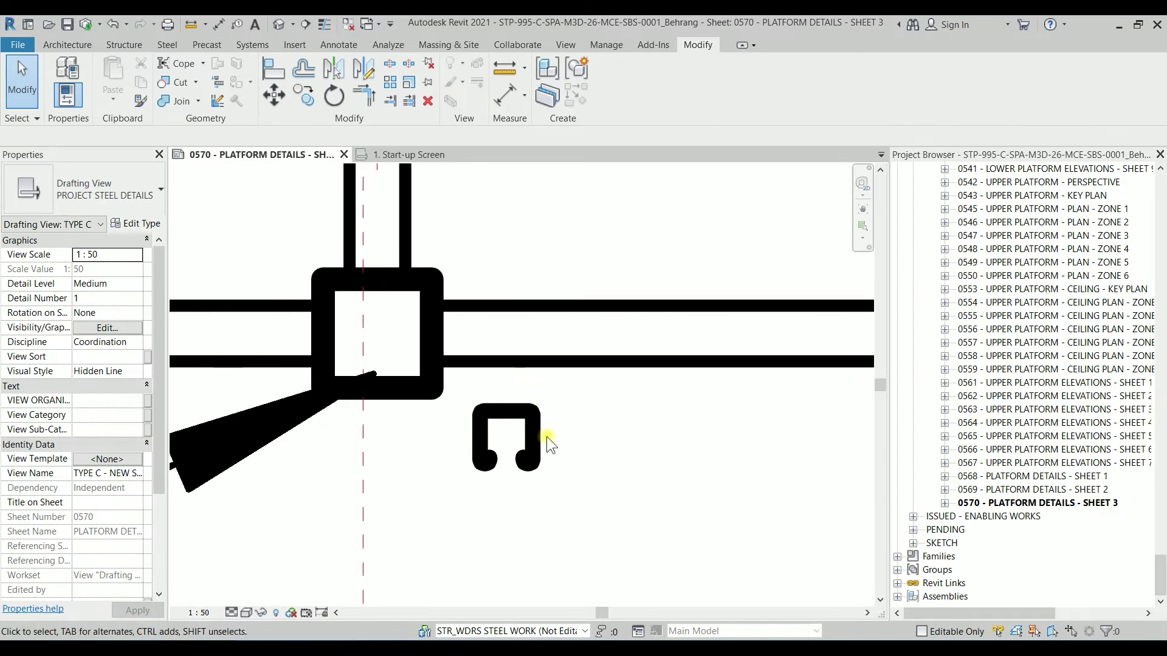
- Review the line styles available for the upper line of the horizontal member
{"action": "scroll", "coordinate": [529, 426], "scroll_direction": "down", "scroll_amount": 2}
{"action": "middle_click_drag", "start_coordinate": [604, 425], "coordinate": [607, 422]}
{"action": "scroll", "coordinate": [550, 399], "scroll_direction": "up", "scroll_amount": 3}
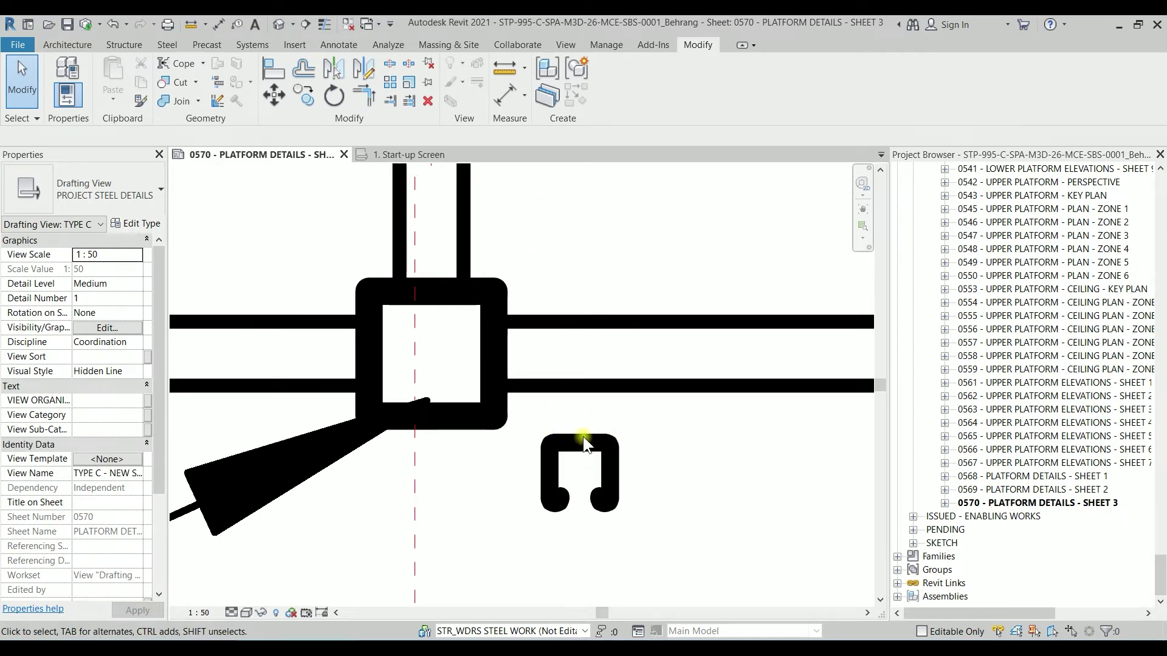
{"action": "left_click", "coordinate": [571, 322]}
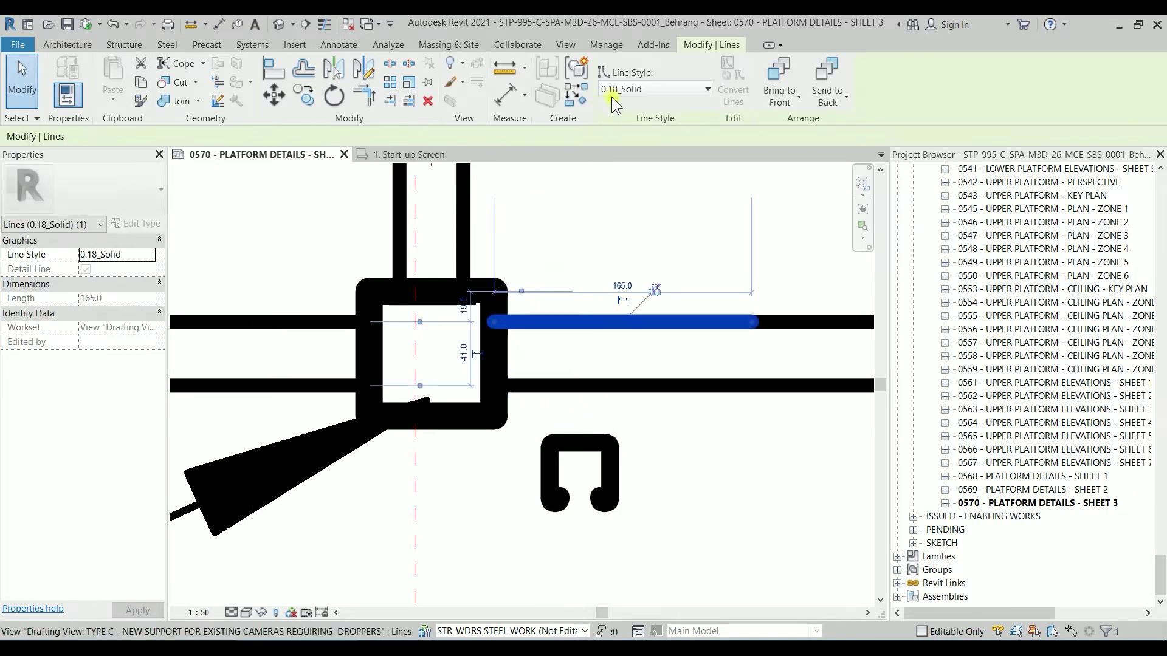
{"action": "left_click", "coordinate": [708, 89]}
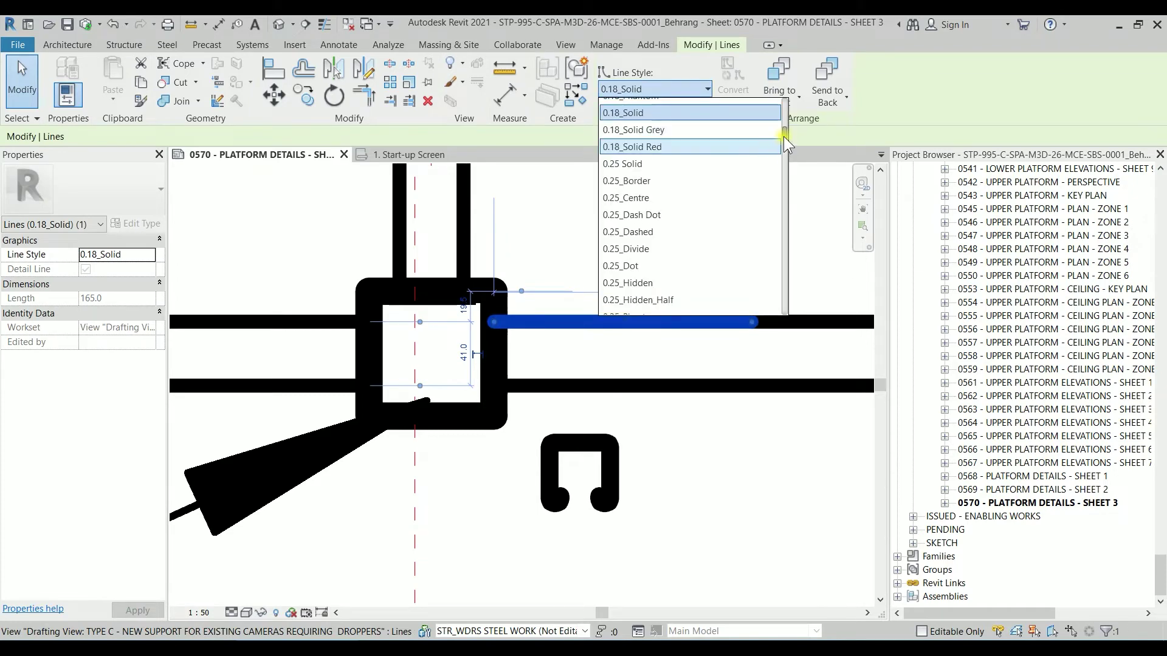
{"action": "left_click_drag", "start_coordinate": [783, 134], "coordinate": [789, 300]}
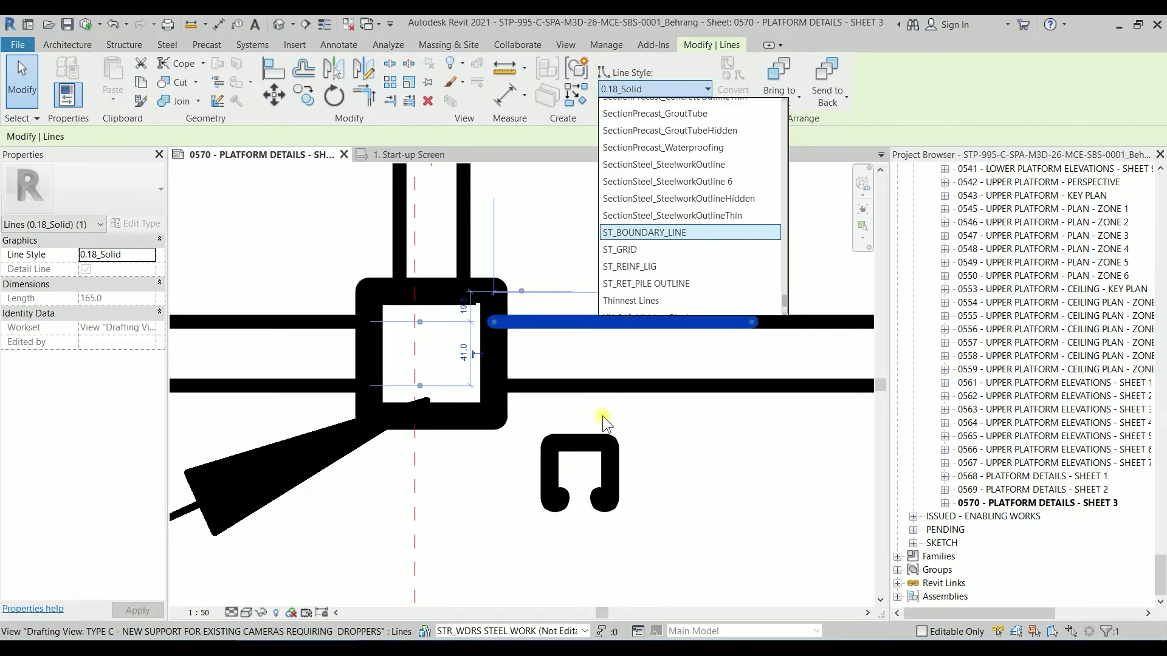
{"action": "left_click", "coordinate": [541, 203]}
- Open the project's Line Styles settings, expand the Lines category and examine the SectionSteel styles with their full names shown
{"action": "left_click", "coordinate": [605, 48]}
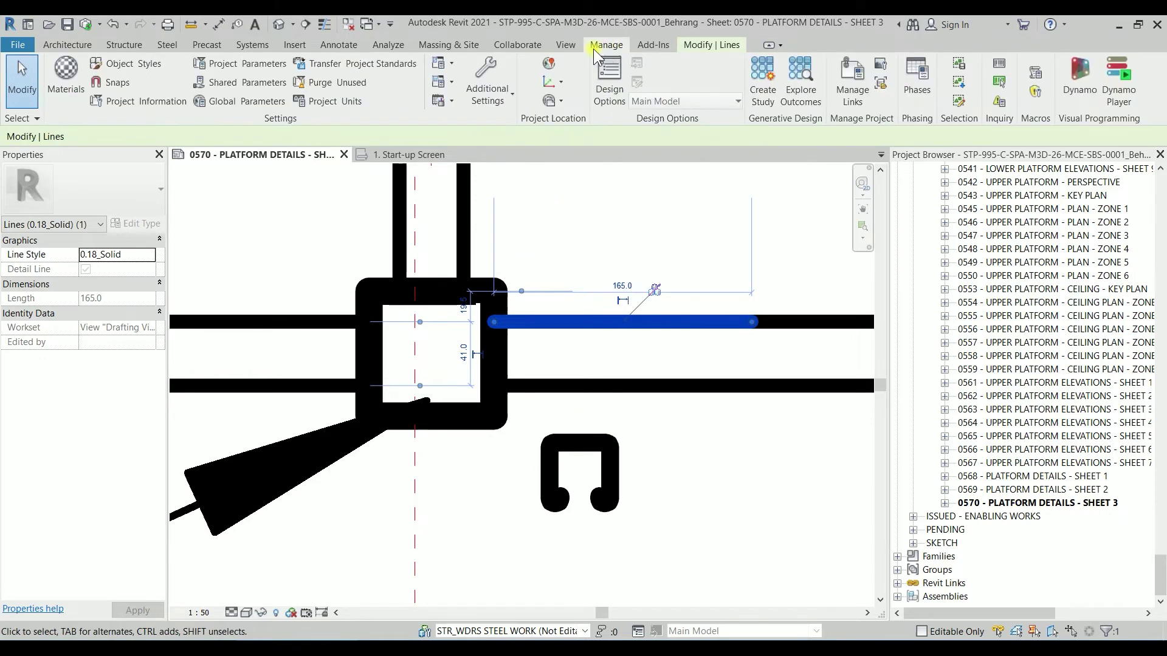
{"action": "left_click", "coordinate": [495, 101]}
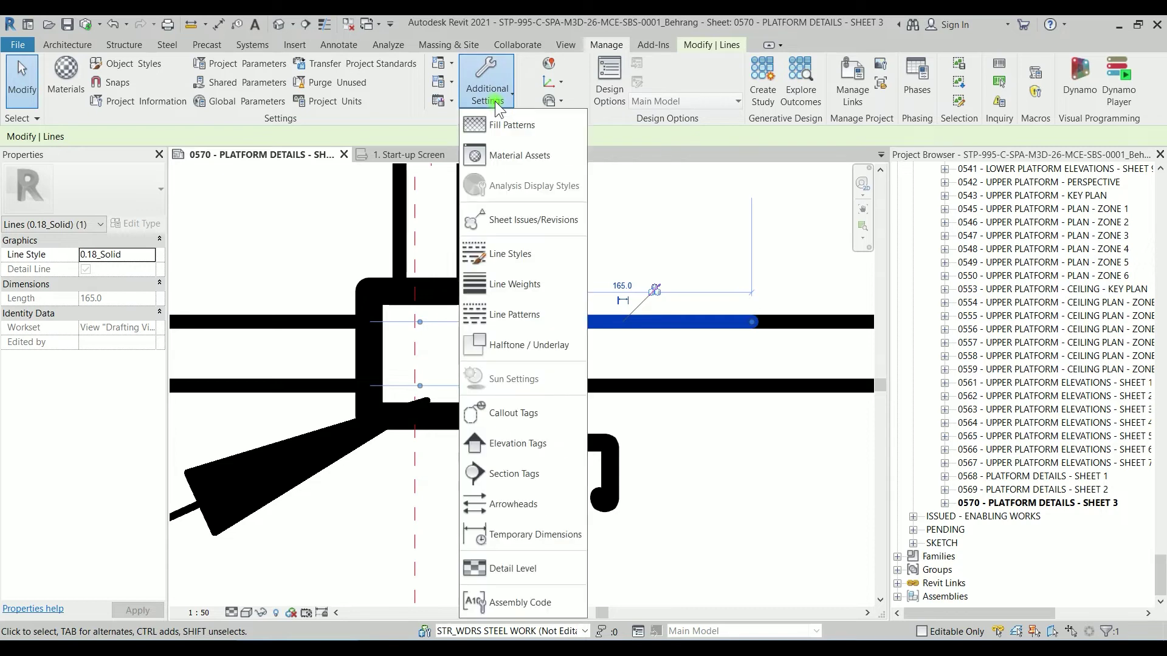
{"action": "left_click", "coordinate": [514, 258]}
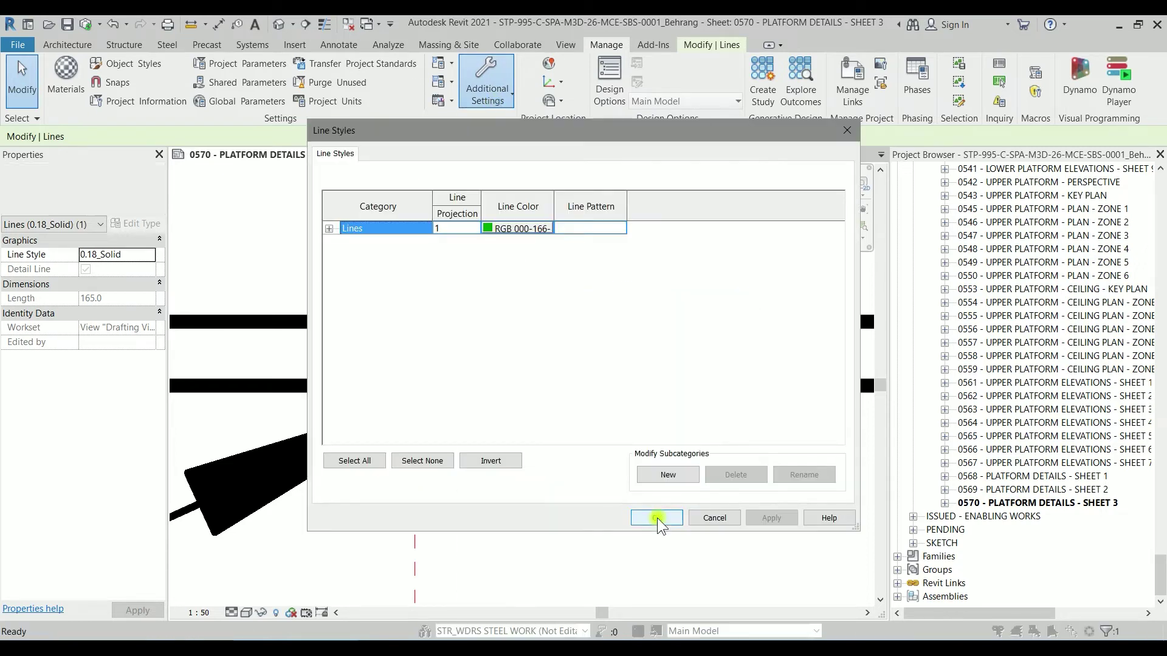
{"action": "left_click", "coordinate": [329, 228]}
{"action": "left_click_drag", "start_coordinate": [831, 220], "coordinate": [831, 421]}
{"action": "left_click_drag", "start_coordinate": [432, 193], "coordinate": [572, 194]}
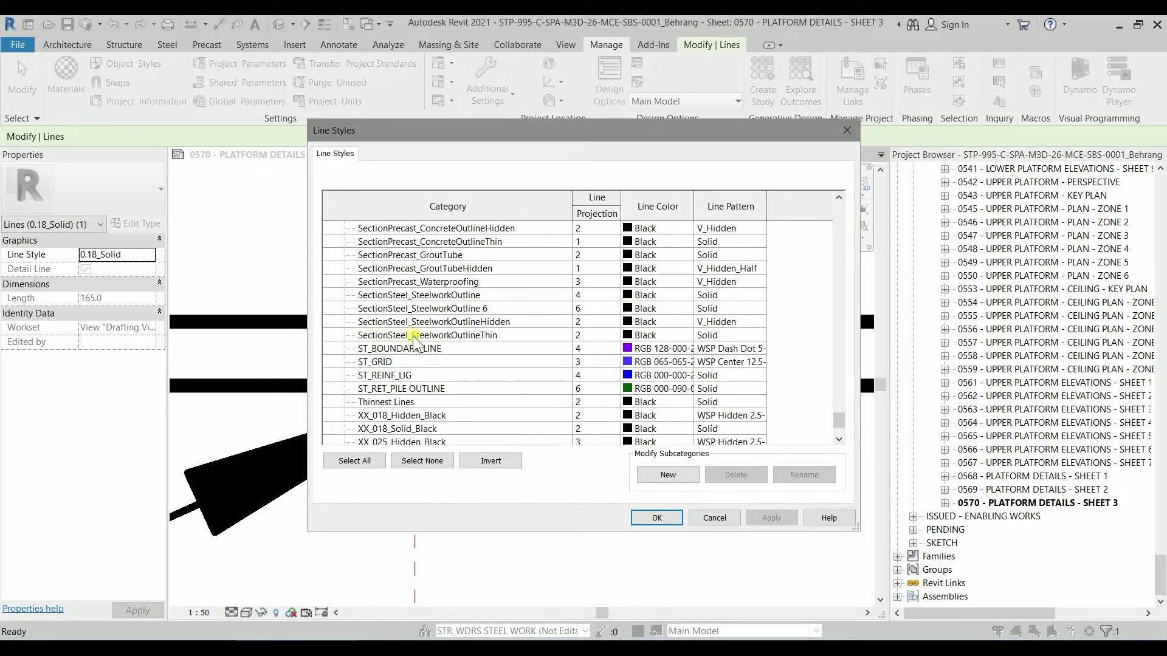
- Highlight the SectionSteel_SteelworkOutlineThin style, close the Line Styles settings, and open the P1000 channel's family for editing
{"action": "left_click", "coordinate": [480, 336]}
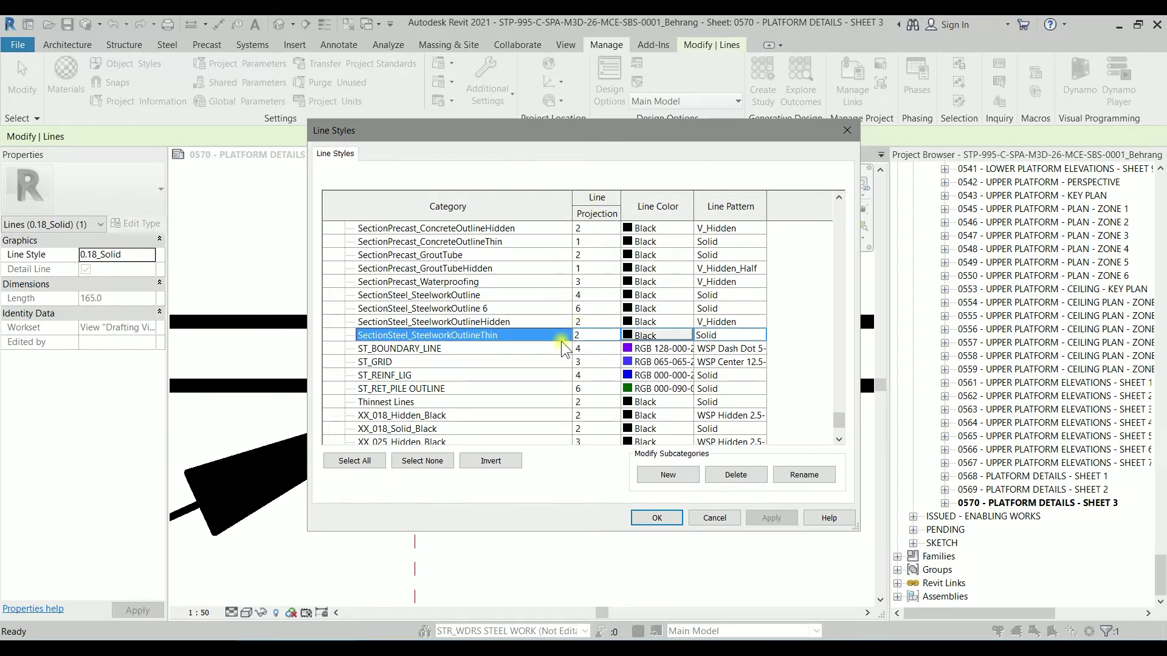
{"action": "left_click", "coordinate": [657, 517]}
{"action": "left_click", "coordinate": [610, 448]}
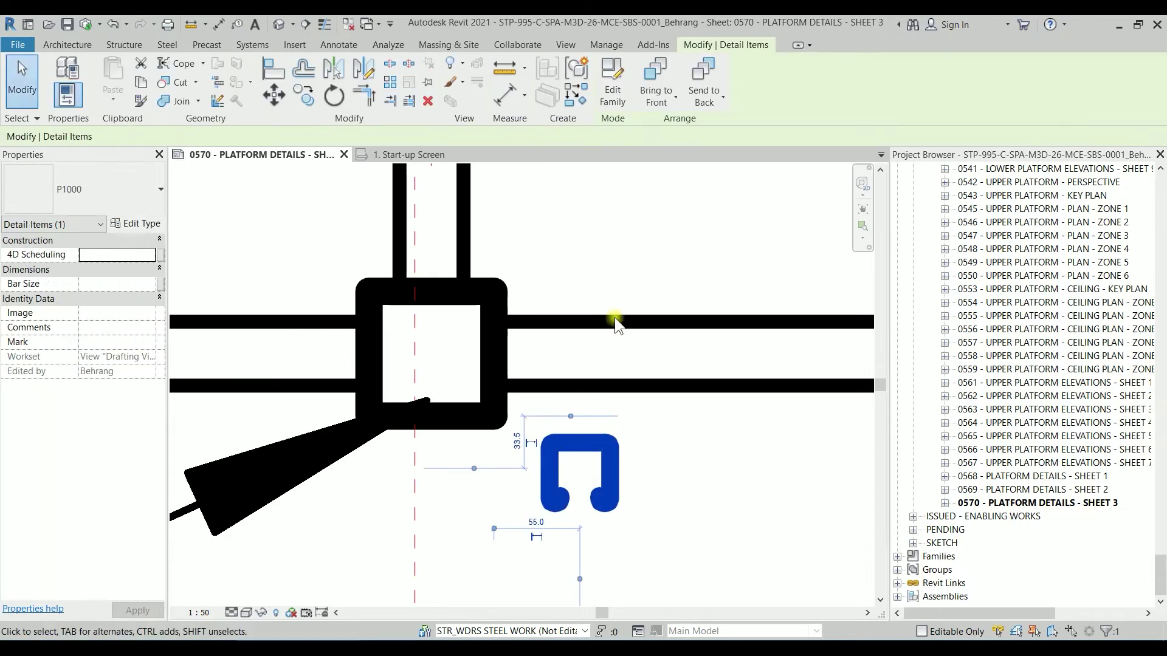
{"action": "left_click", "coordinate": [612, 85]}
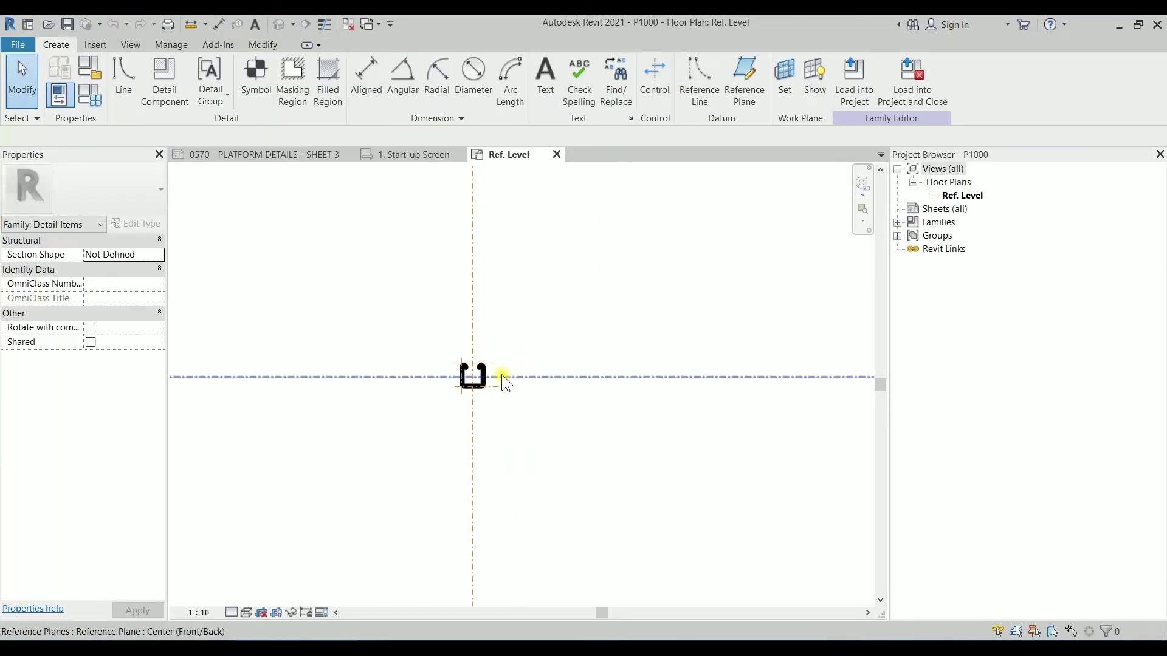
- Examine the Detail Items line weight and its subcategories in the P1000 family's Object Styles
{"action": "left_click", "coordinate": [176, 44]}
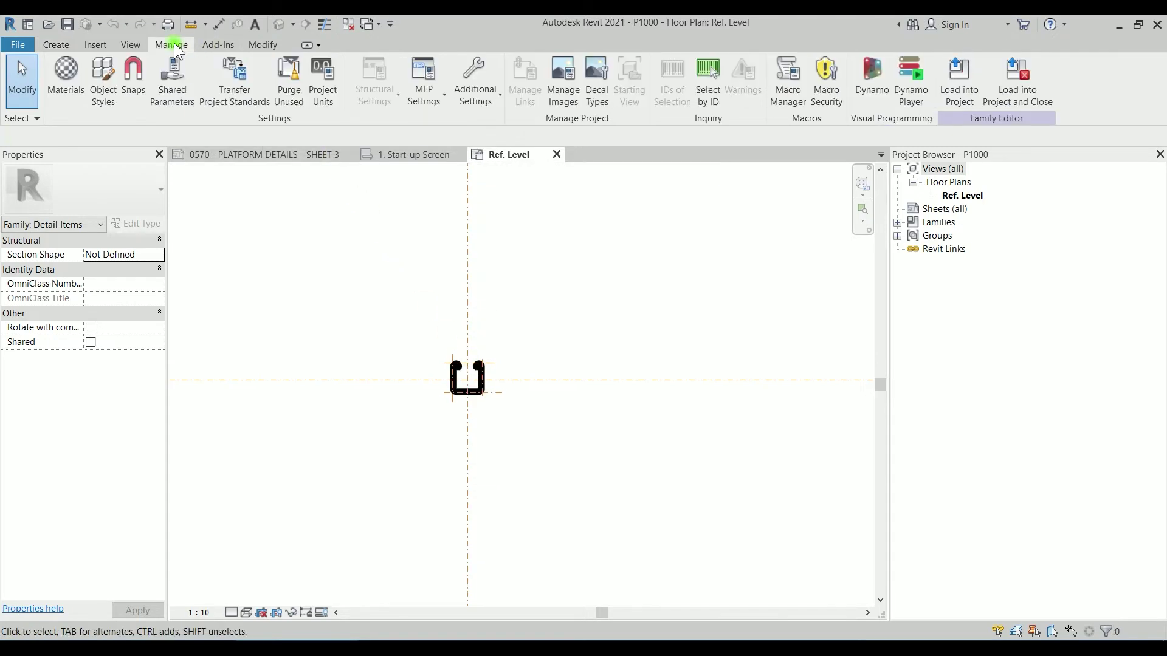
{"action": "left_click", "coordinate": [102, 82]}
{"action": "left_click", "coordinate": [658, 517]}
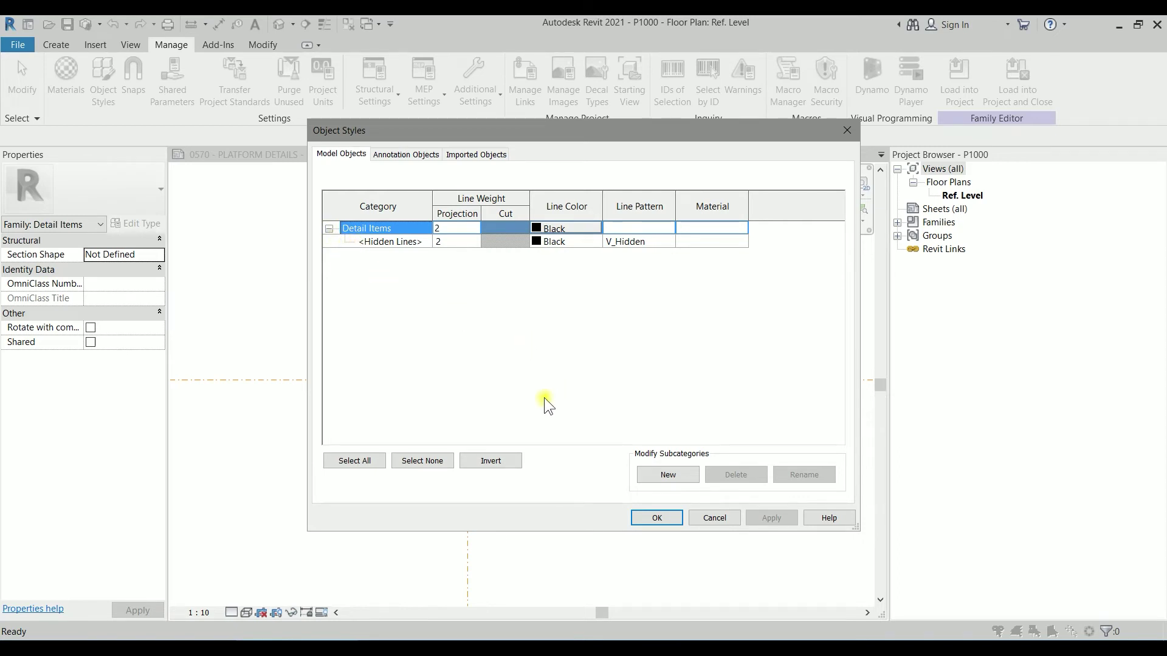
{"action": "left_click", "coordinate": [330, 230]}
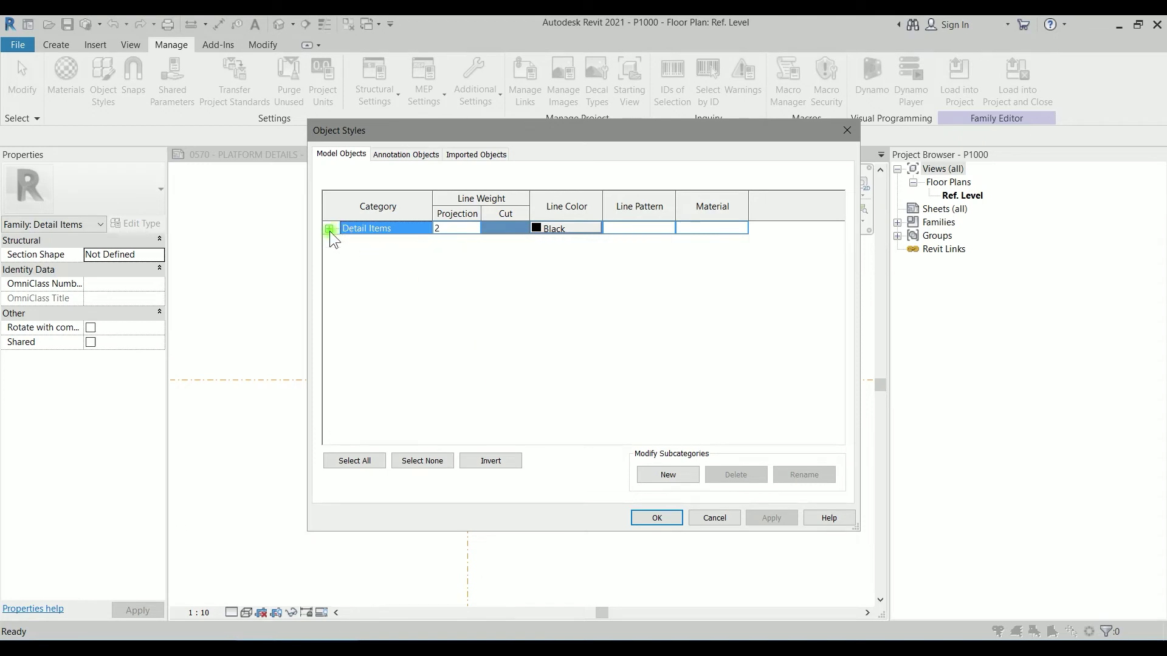
{"action": "left_click", "coordinate": [329, 230]}
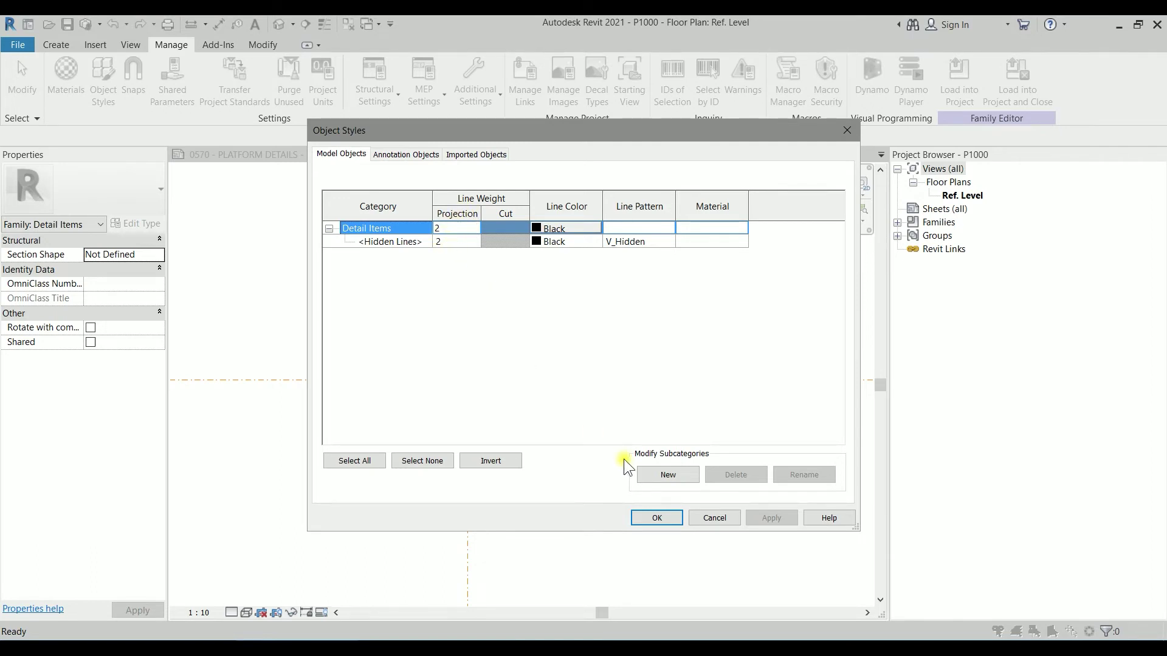
{"action": "left_click", "coordinate": [657, 518]}
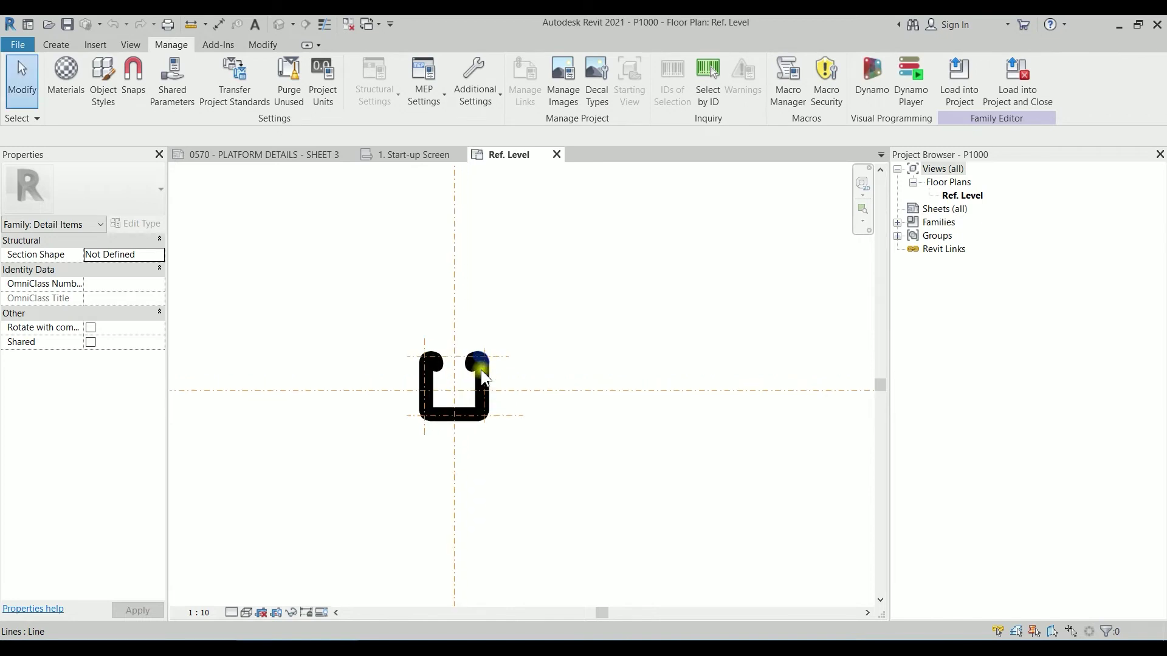
- Check the P1000 profile's line chain, load the family into the project and close it, saving the changes
{"action": "scroll", "coordinate": [480, 370], "scroll_direction": "up", "scroll_amount": 2}
{"action": "key", "text": "Tab"}
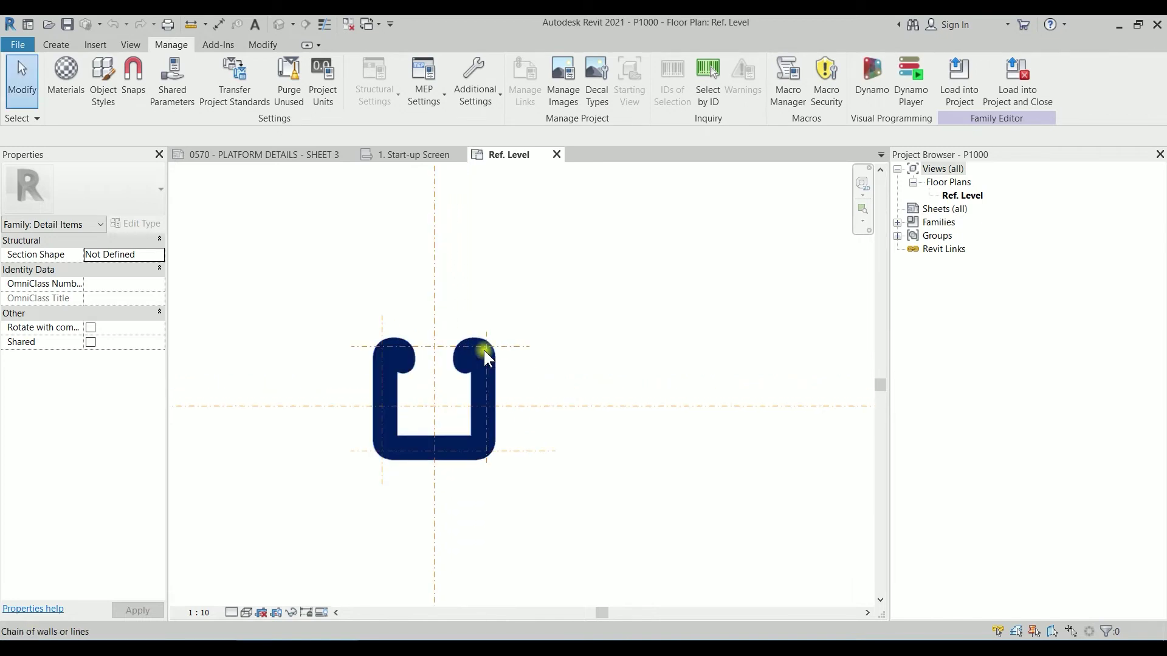
{"action": "left_click", "coordinate": [484, 350]}
{"action": "left_click", "coordinate": [555, 220]}
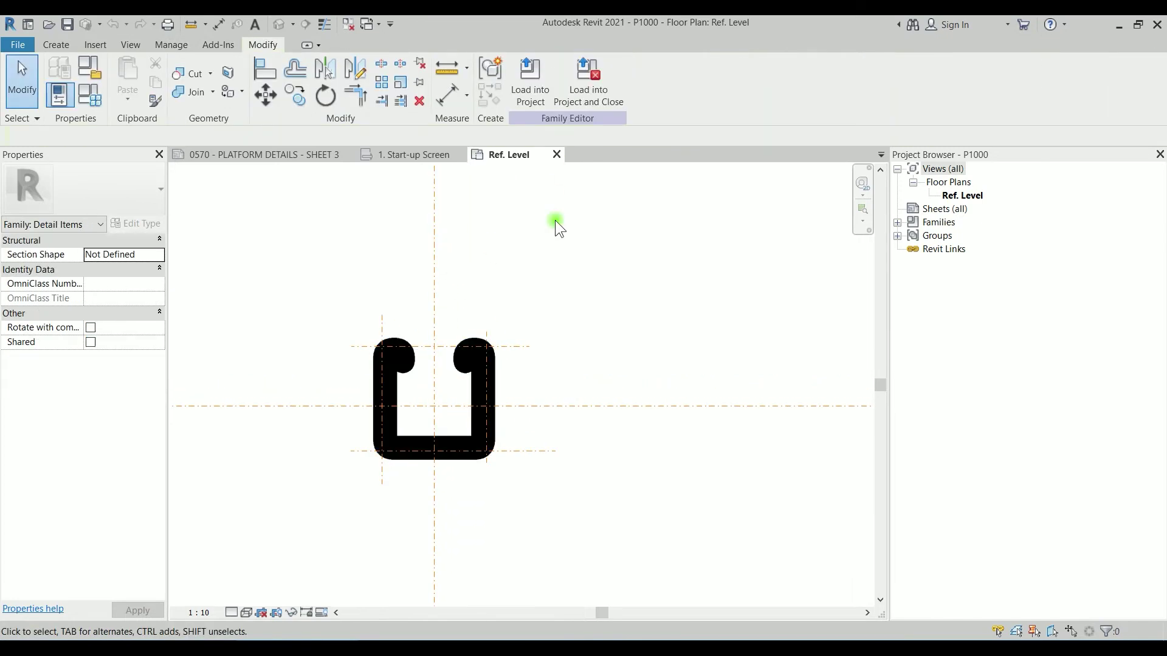
{"action": "left_click", "coordinate": [601, 103]}
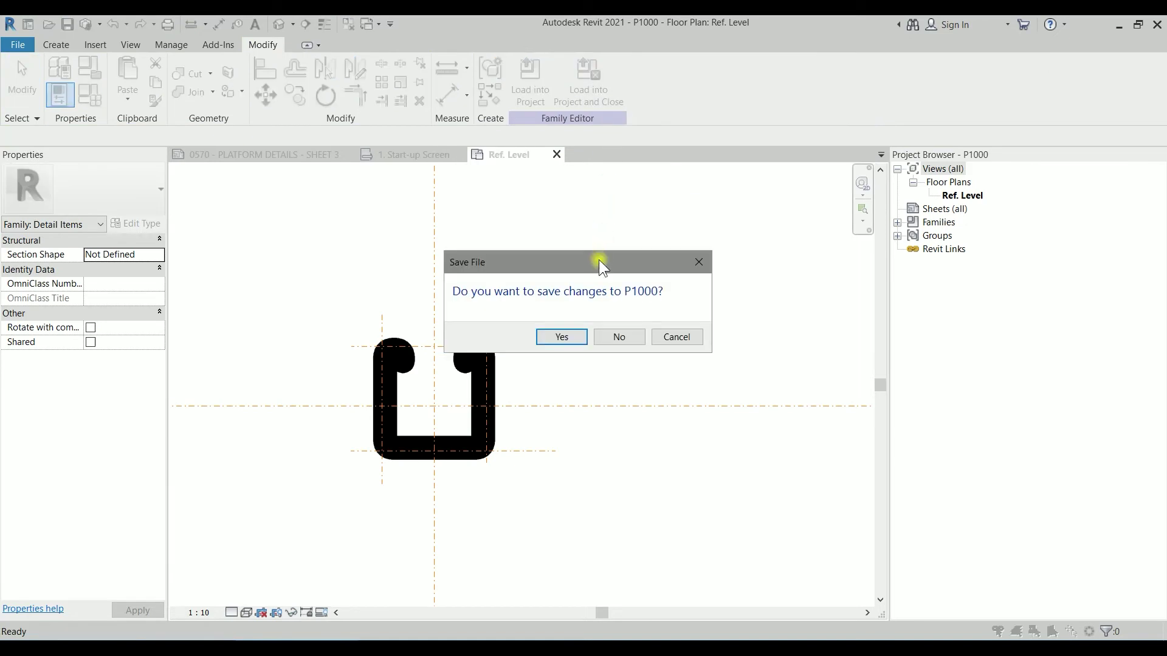
{"action": "left_click", "coordinate": [572, 337]}
{"action": "left_click", "coordinate": [581, 341]}
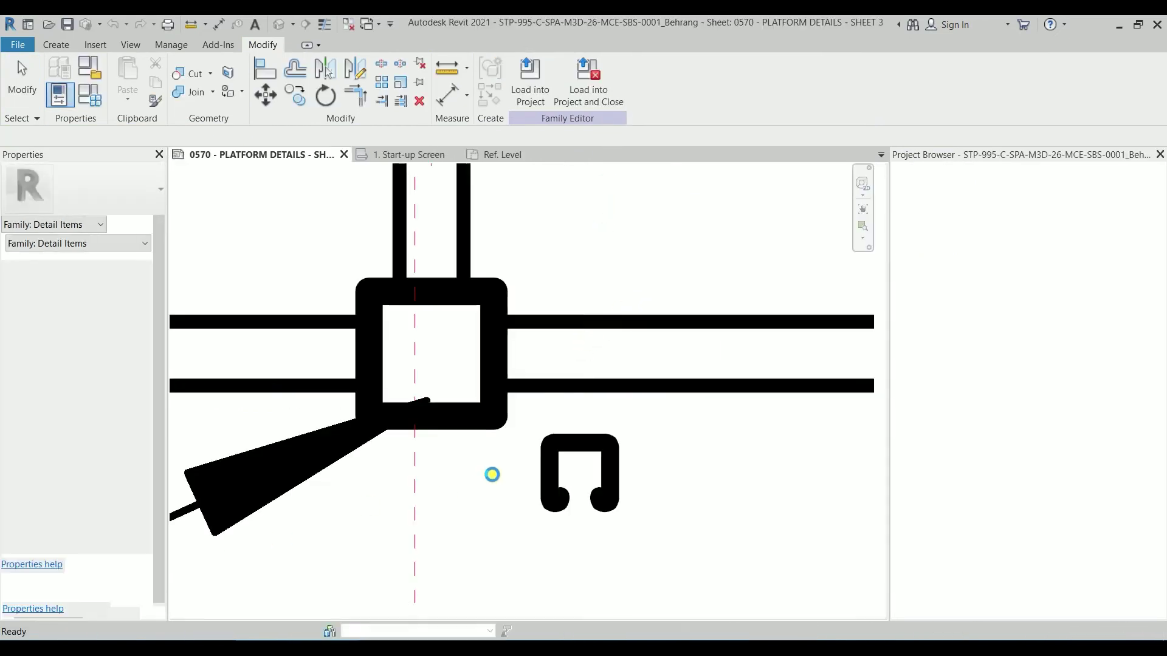
- Examine the P1000 channel's line thickness against the surrounding TYPE C detail and list the available view scales
{"action": "scroll", "coordinate": [550, 440], "scroll_direction": "up", "scroll_amount": 5}
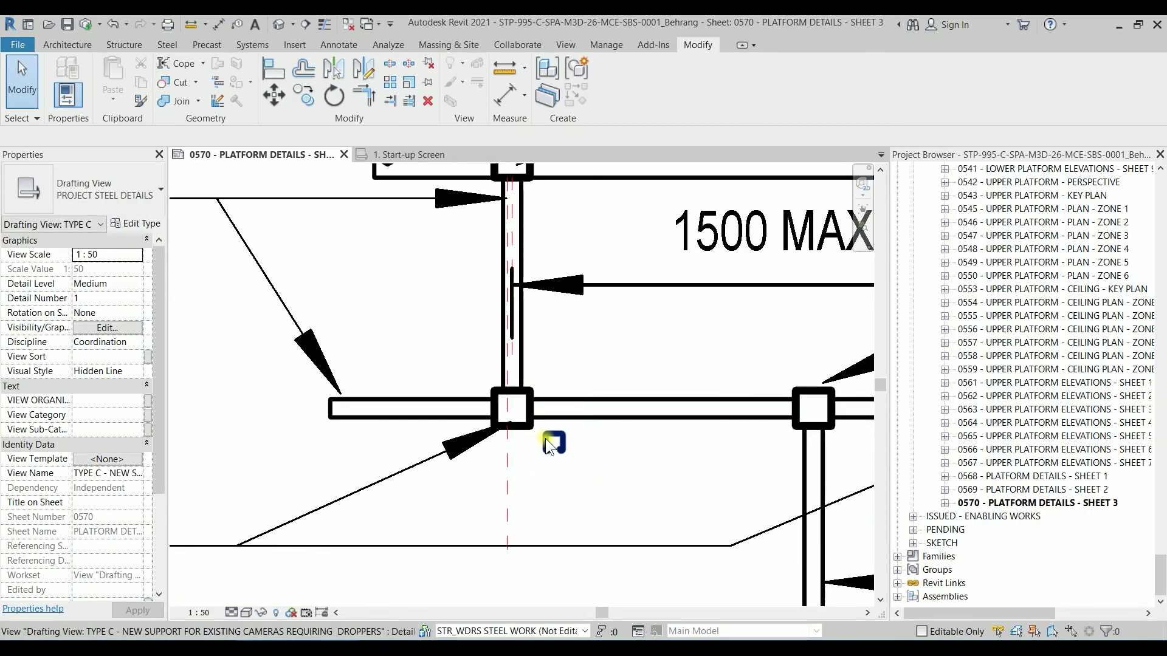
{"action": "scroll", "coordinate": [574, 444], "scroll_direction": "down", "scroll_amount": 3}
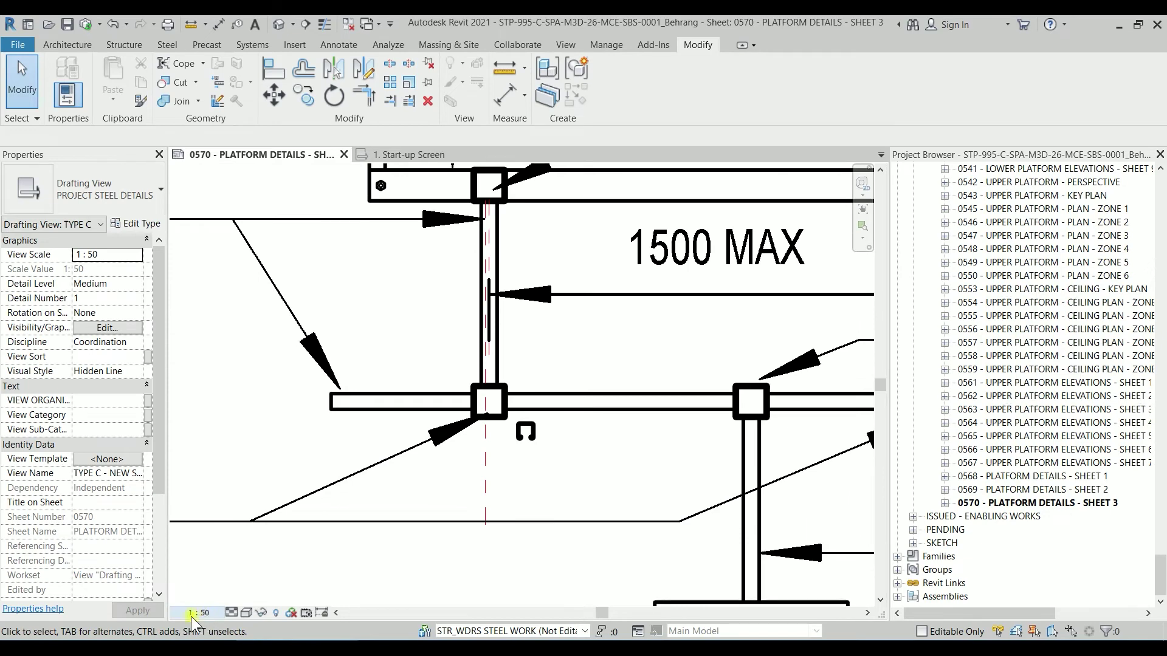
{"action": "scroll", "coordinate": [334, 553], "scroll_direction": "down", "scroll_amount": 2}
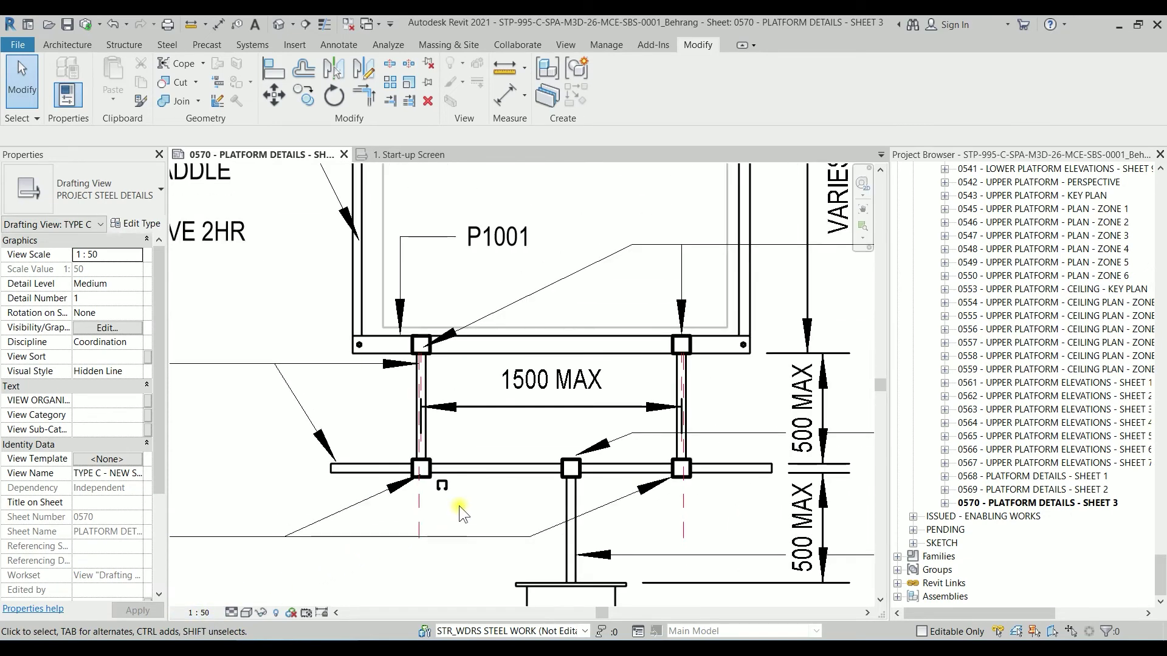
{"action": "scroll", "coordinate": [421, 508], "scroll_direction": "down", "scroll_amount": 3}
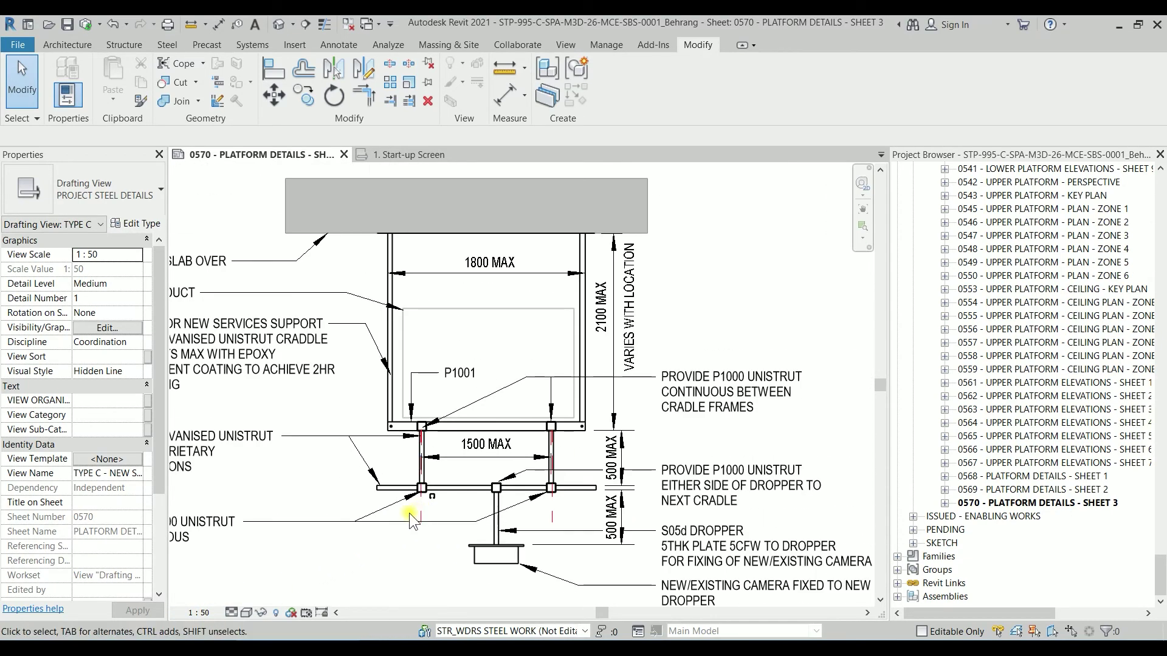
{"action": "scroll", "coordinate": [410, 520], "scroll_direction": "up", "scroll_amount": 1}
{"action": "scroll", "coordinate": [365, 532], "scroll_direction": "down", "scroll_amount": 2}
{"action": "scroll", "coordinate": [388, 559], "scroll_direction": "up", "scroll_amount": 3}
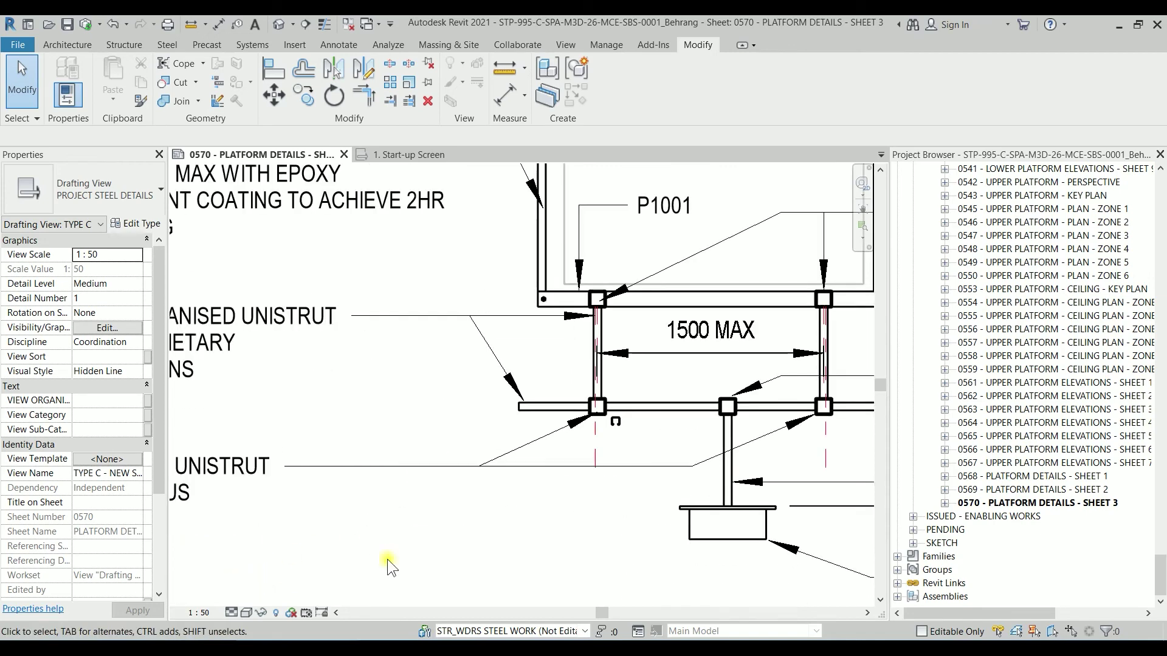
{"action": "left_click", "coordinate": [201, 612]}
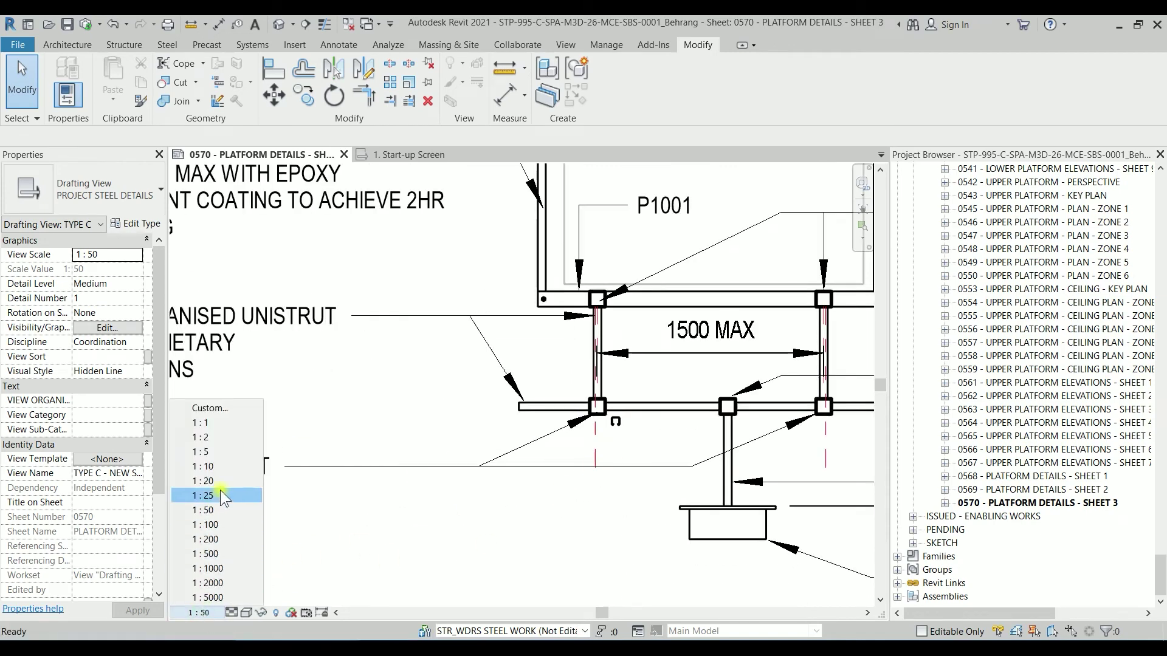
{"action": "scroll", "coordinate": [648, 426], "scroll_direction": "up", "scroll_amount": 4}
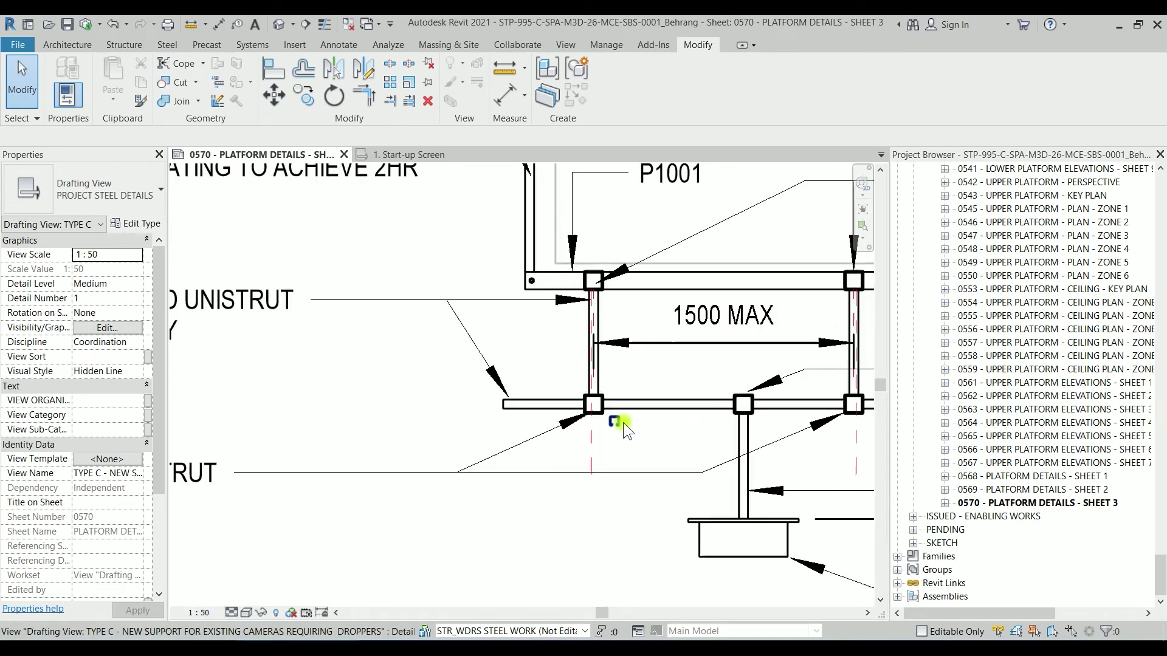
{"action": "scroll", "coordinate": [621, 421], "scroll_direction": "up", "scroll_amount": 4}
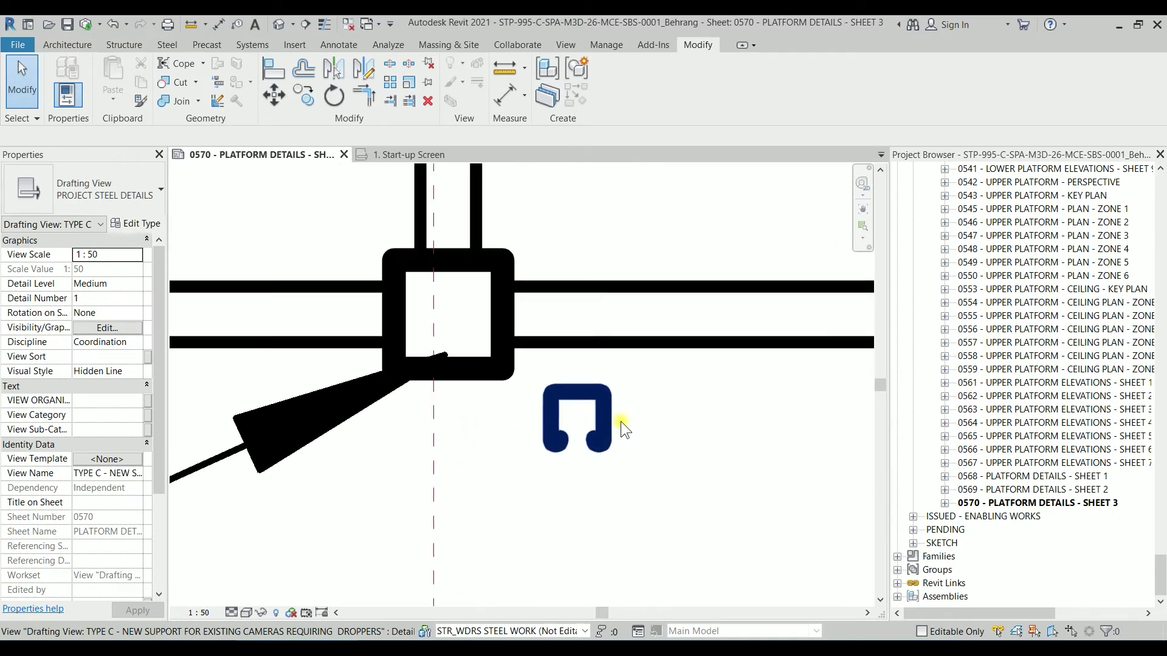
- Move the P1000 channel into the empty area above and beyond the left end of the horizontal member
{"action": "scroll", "coordinate": [617, 419], "scroll_direction": "down", "scroll_amount": 3}
{"action": "left_click", "coordinate": [615, 418]}
{"action": "scroll", "coordinate": [614, 417], "scroll_direction": "down", "scroll_amount": 3}
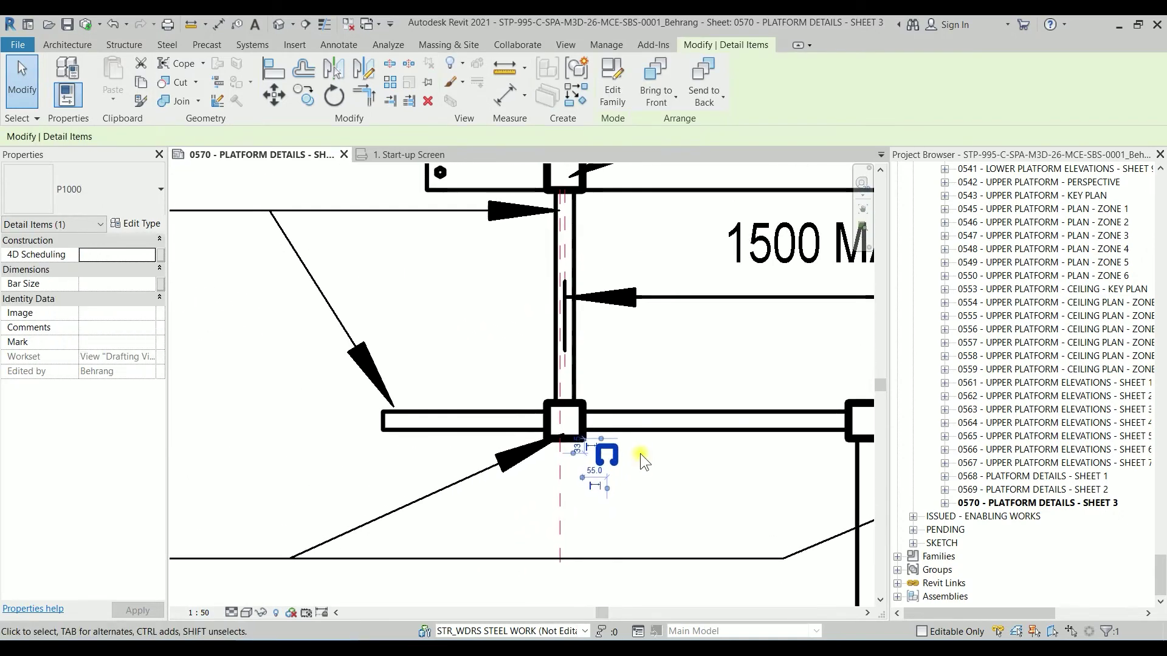
{"action": "left_click_drag", "start_coordinate": [608, 460], "coordinate": [263, 378]}
{"action": "scroll", "coordinate": [244, 368], "scroll_direction": "up", "scroll_amount": 3}
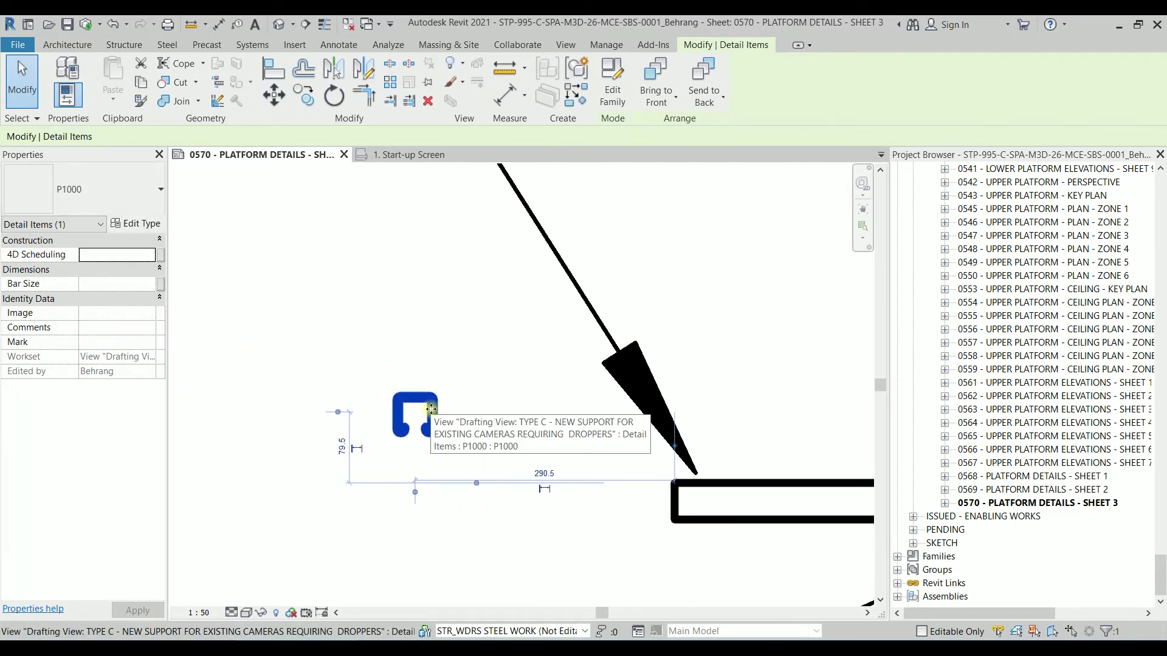
- Try the TYPE C drafting view at a scale of 1:20, check the P1000 channel's shape, and set the scale to 1:10
{"action": "left_click", "coordinate": [202, 611]}
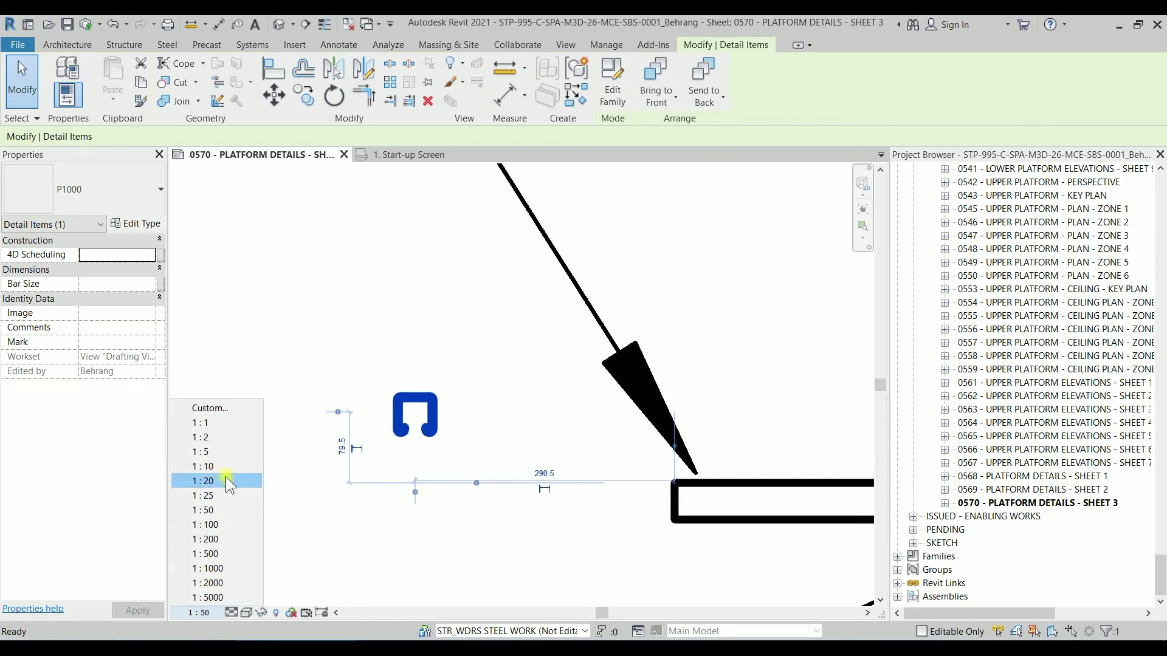
{"action": "left_click", "coordinate": [393, 445]}
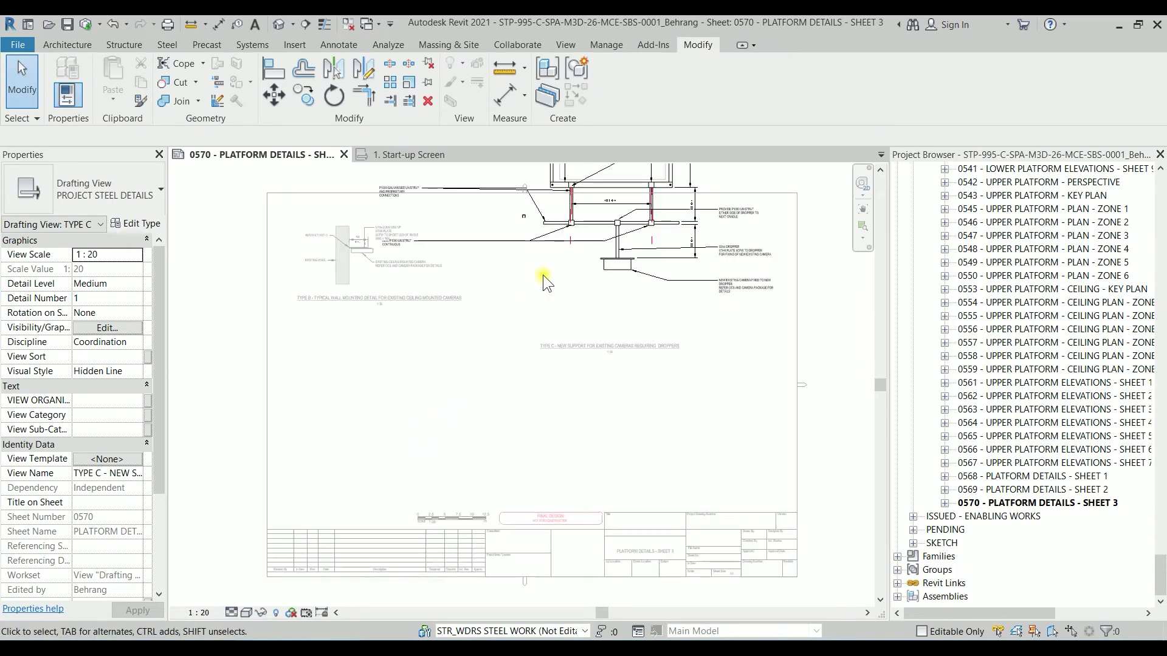
{"action": "scroll", "coordinate": [536, 209], "scroll_direction": "up", "scroll_amount": 5}
{"action": "scroll", "coordinate": [483, 246], "scroll_direction": "up", "scroll_amount": 8}
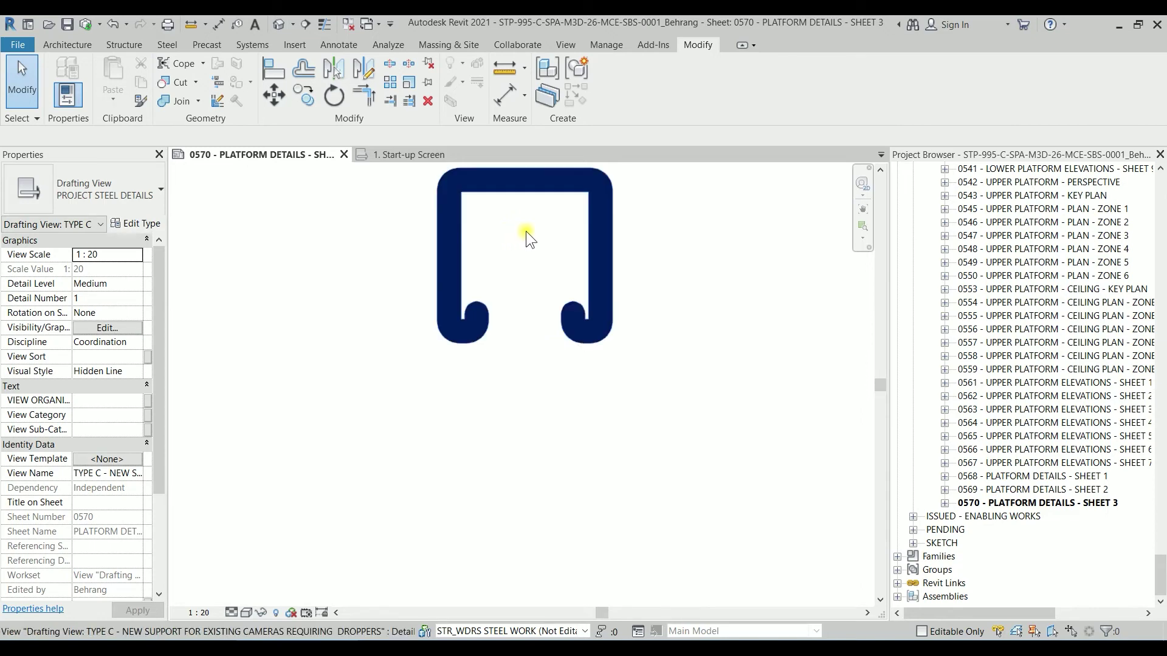
{"action": "middle_click_drag", "start_coordinate": [523, 231], "coordinate": [492, 334]}
{"action": "scroll", "coordinate": [492, 334], "scroll_direction": "up", "scroll_amount": 1}
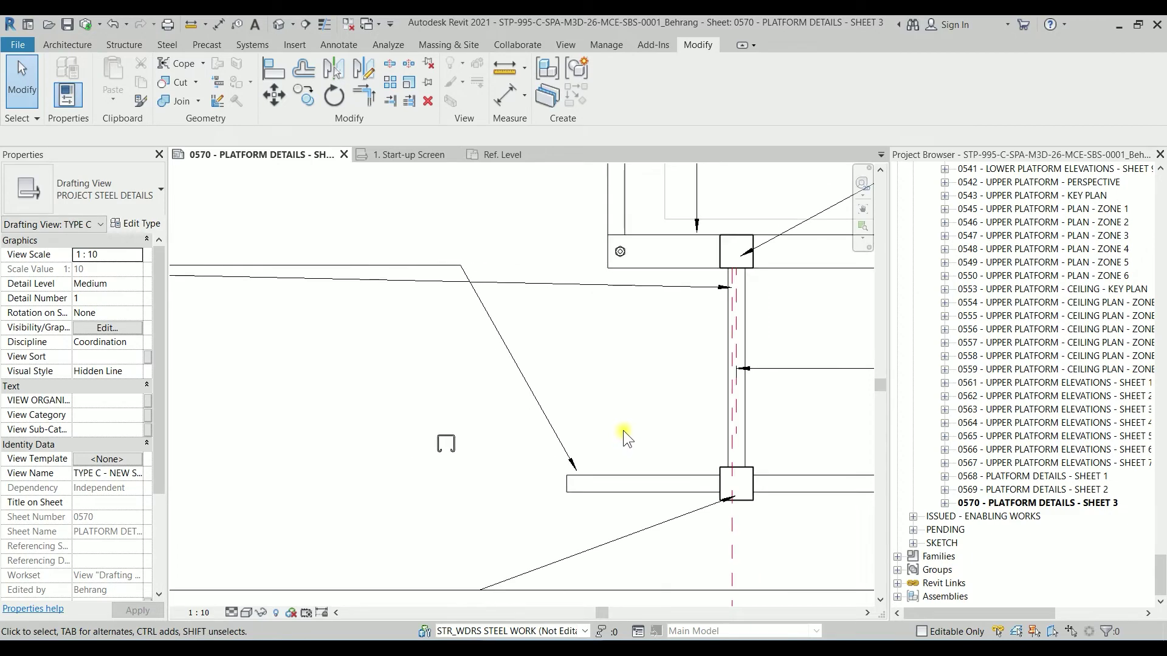
- Examine the TYPE C detail at the 1:10 scale, including the P1000 channel, the leaders and the P1001 member
{"action": "scroll", "coordinate": [623, 431], "scroll_direction": "down", "scroll_amount": 1}
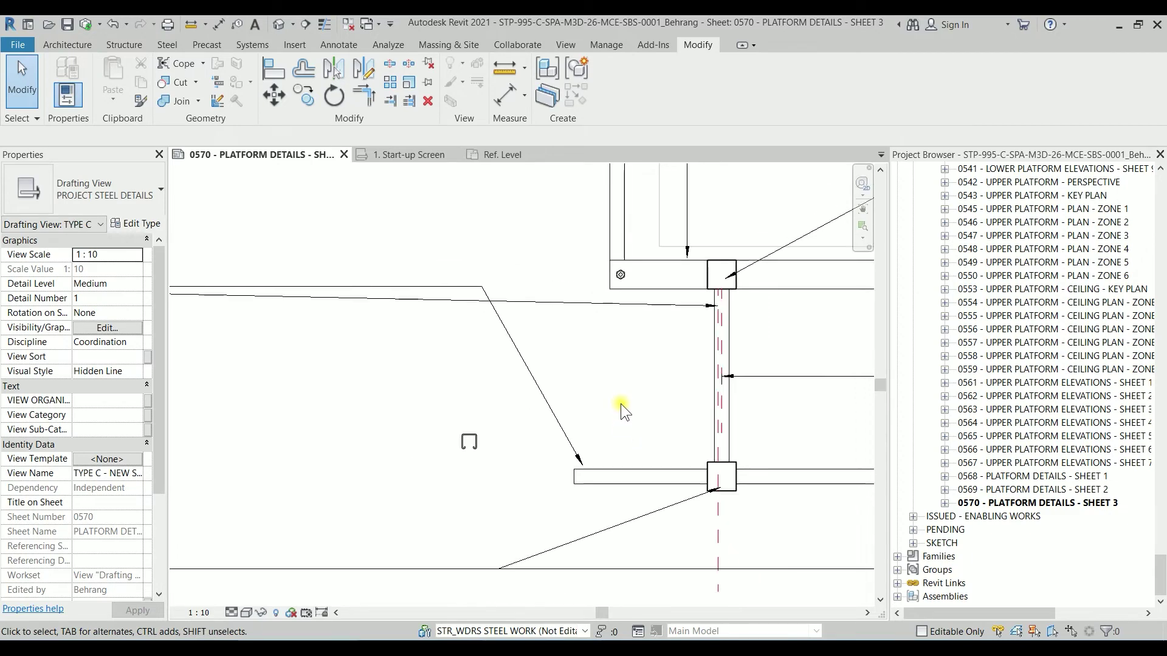
{"action": "scroll", "coordinate": [373, 369], "scroll_direction": "up", "scroll_amount": 1}
{"action": "middle_click_drag", "start_coordinate": [374, 370], "coordinate": [711, 417]}
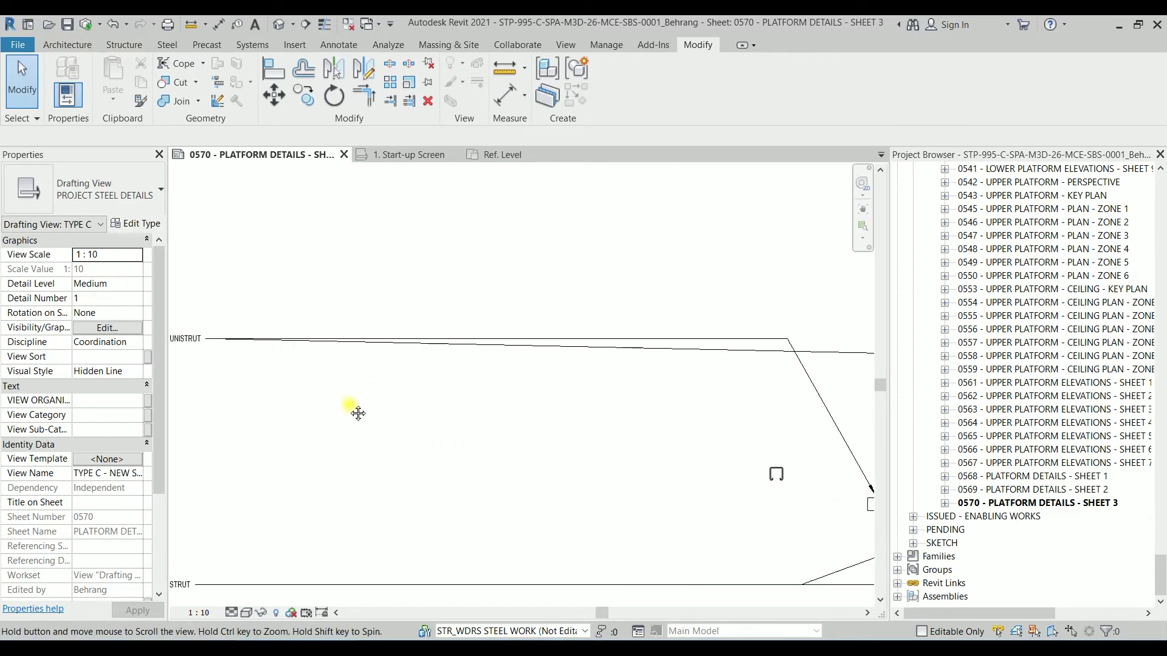
{"action": "middle_click_drag", "start_coordinate": [354, 409], "coordinate": [148, 427]}
{"action": "middle_click_drag", "start_coordinate": [731, 419], "coordinate": [294, 476]}
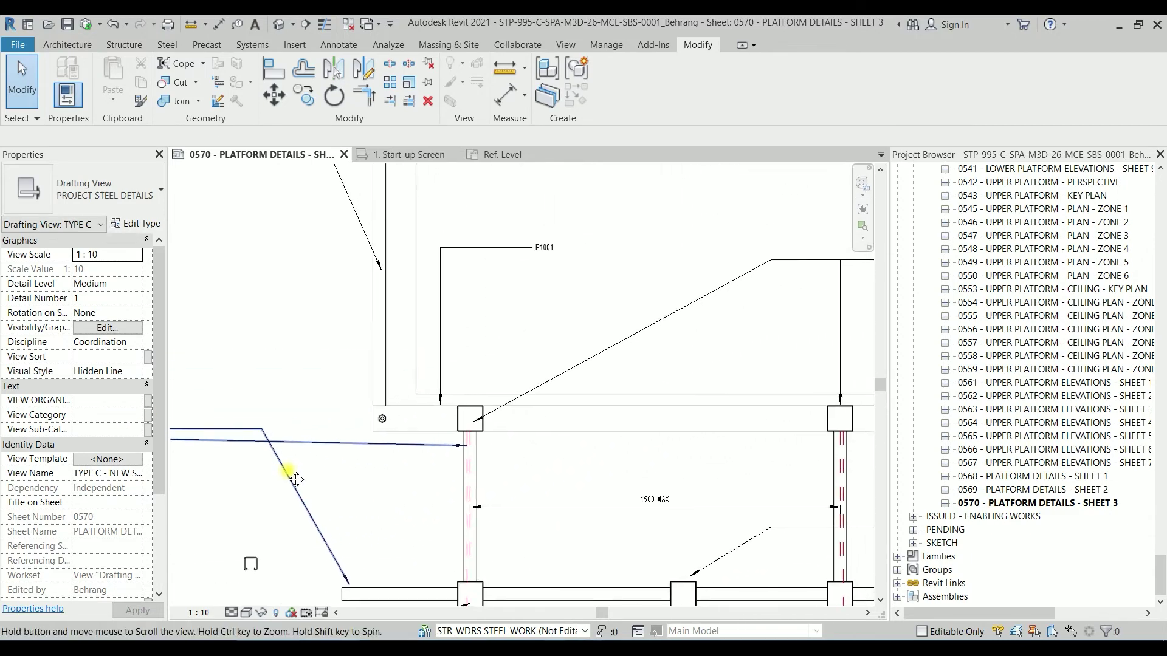
{"action": "scroll", "coordinate": [546, 277], "scroll_direction": "up", "scroll_amount": 1}
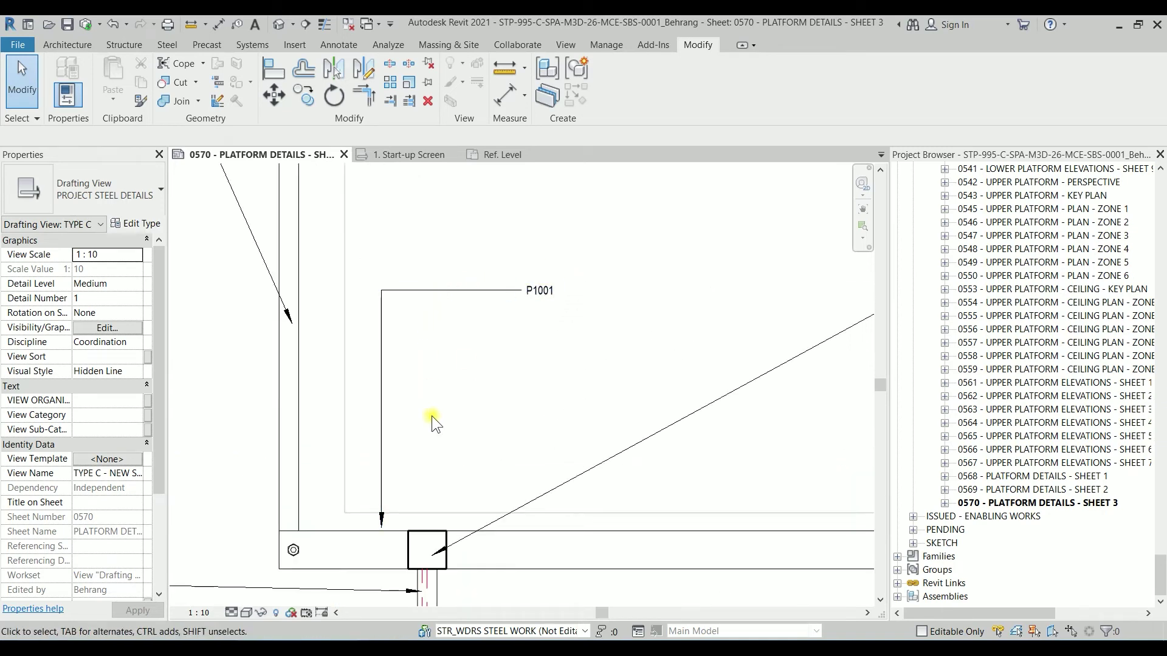
{"action": "scroll", "coordinate": [434, 419], "scroll_direction": "down", "scroll_amount": 1}
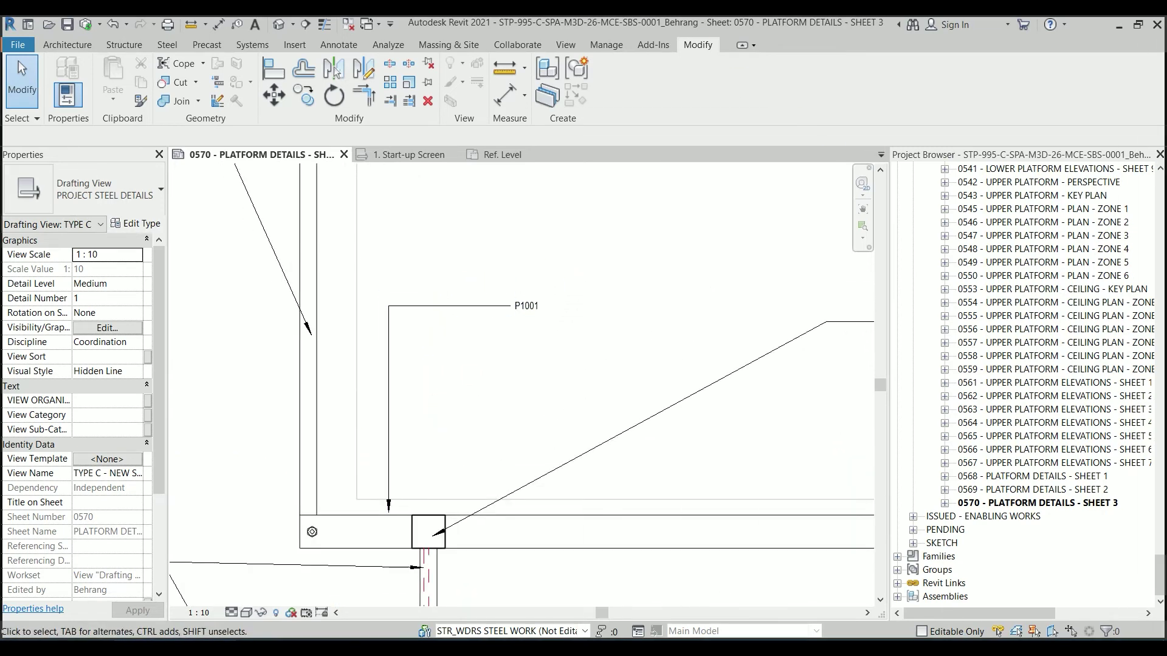
- Switch to the Chrome browser, search Google for "p1001 strut" and open the Unistrut P1001 product page
{"action": "key", "text": "alt+Tab"}
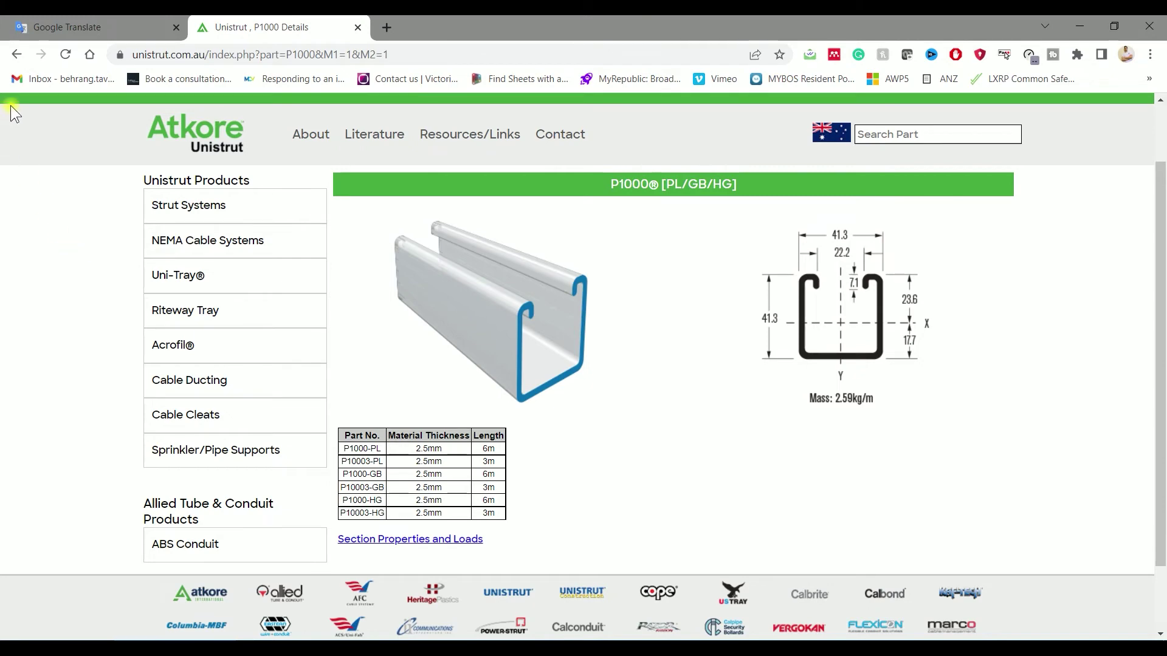
{"action": "left_click", "coordinate": [16, 54]}
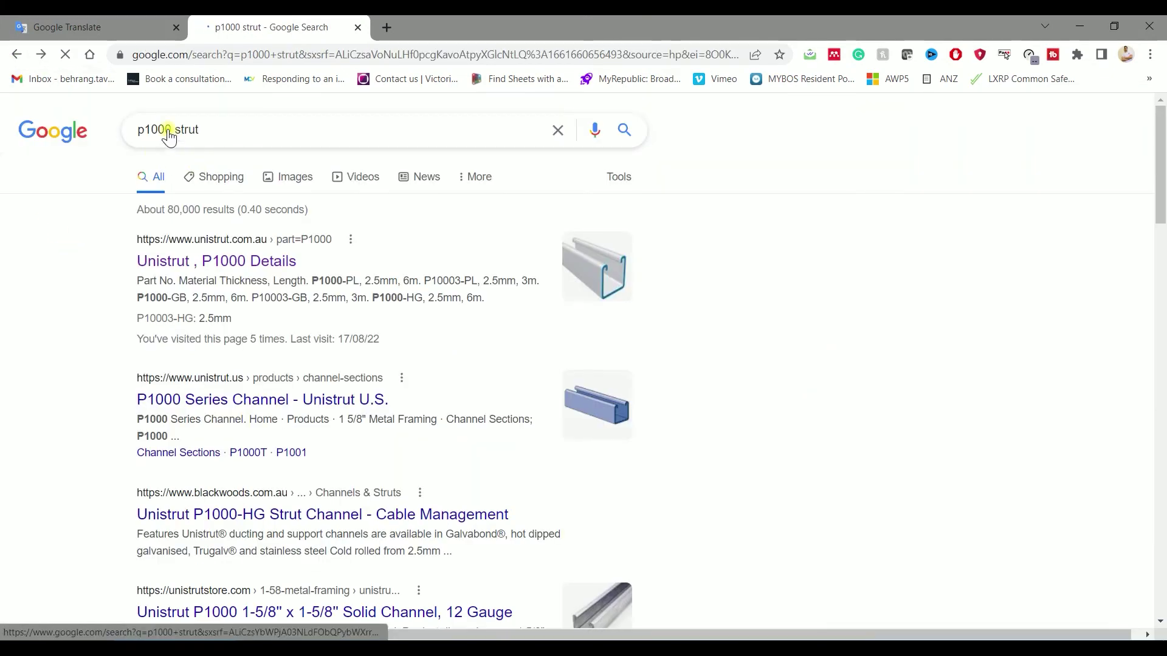
{"action": "left_click", "coordinate": [168, 130]}
{"action": "key", "text": "BackSpace"}
{"action": "type", "text": "1"}
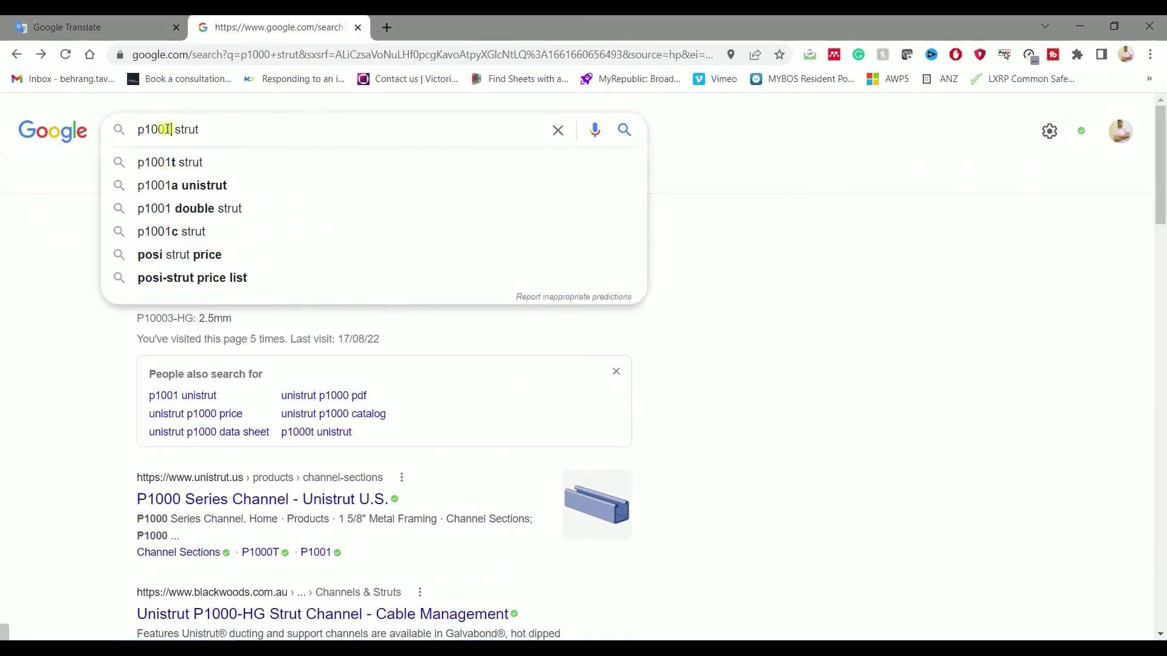
{"action": "key", "text": "Return"}
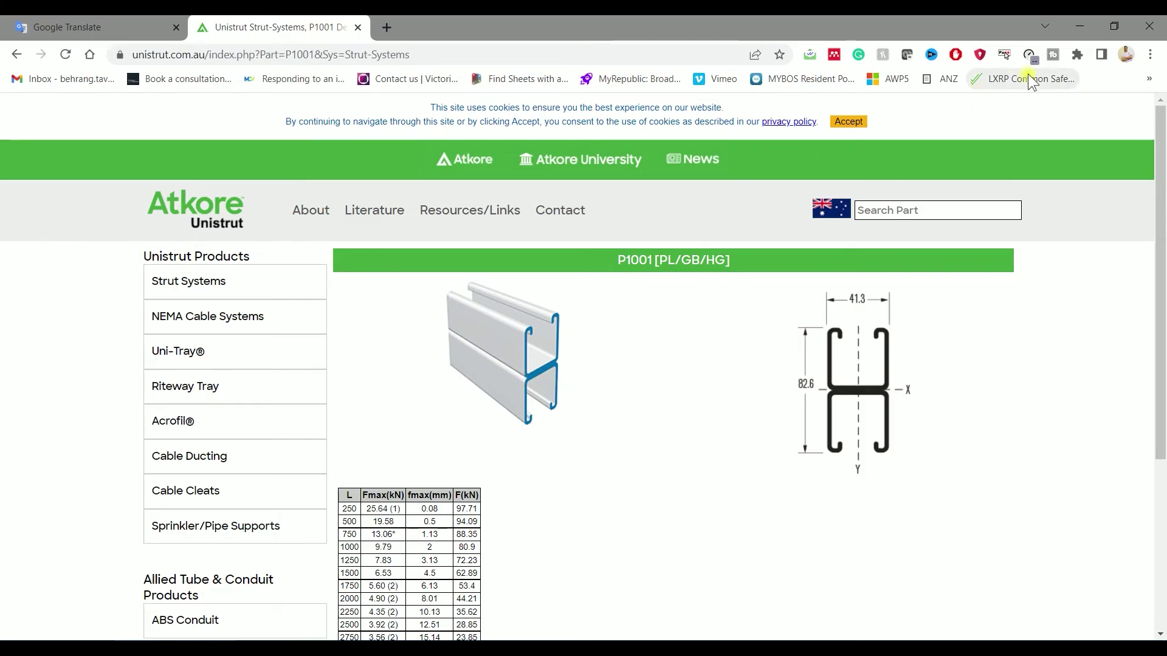
- Switch back to Revit and select the P1000 channel in the TYPE C drafting view
{"action": "left_click", "coordinate": [1079, 26]}
{"action": "scroll", "coordinate": [326, 462], "scroll_direction": "up", "scroll_amount": 8}
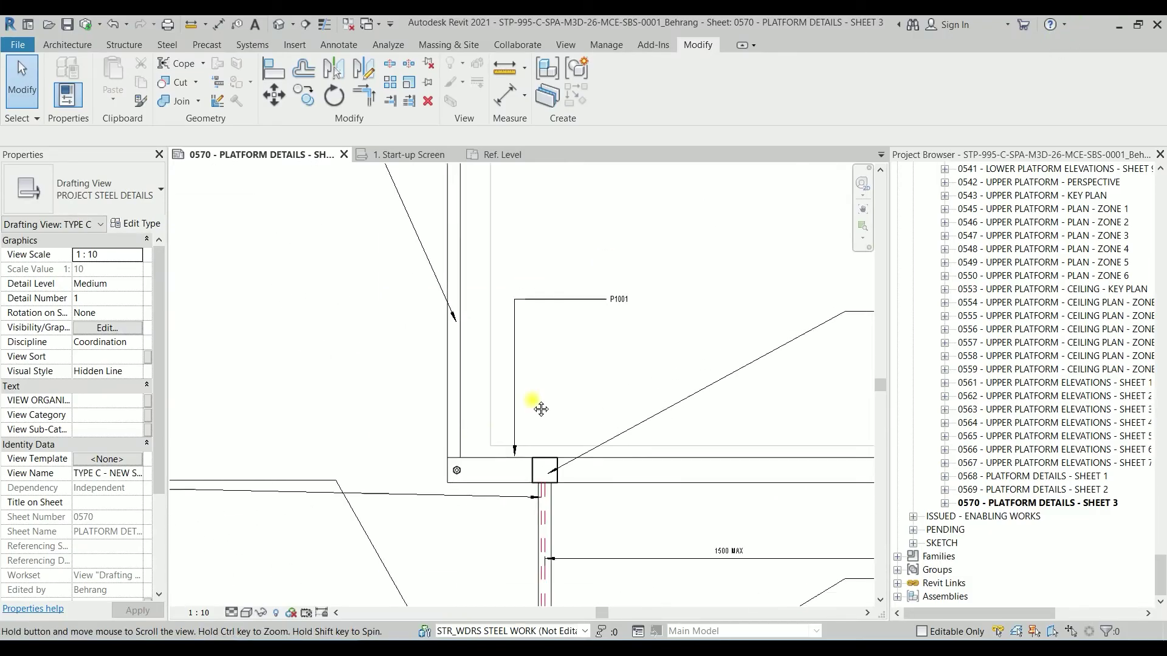
{"action": "left_click", "coordinate": [615, 461]}
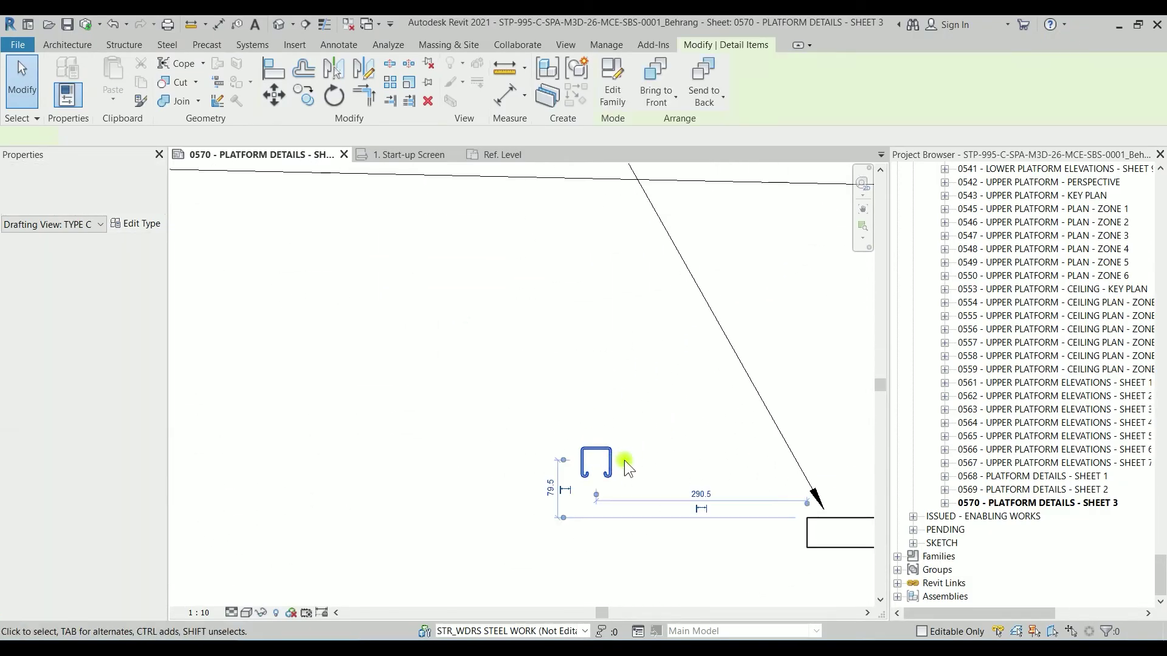
{"action": "scroll", "coordinate": [652, 457], "scroll_direction": "up", "scroll_amount": 3}
{"action": "scroll", "coordinate": [559, 359], "scroll_direction": "up", "scroll_amount": 2}
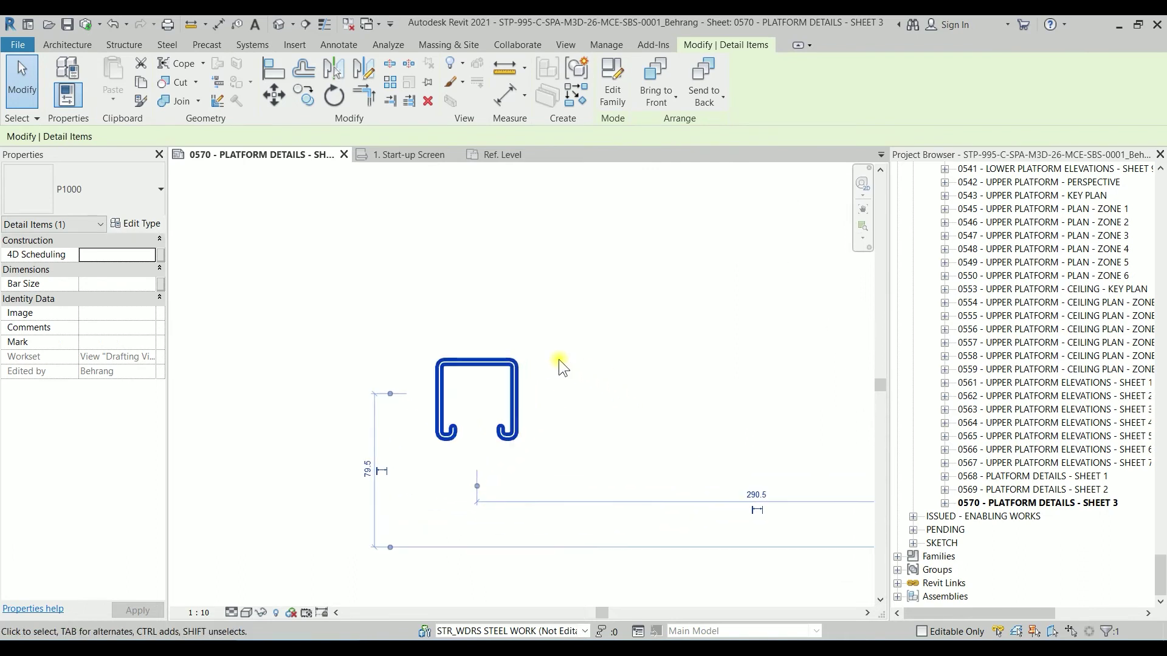
- Place a second P1000 channel directly above the existing one, flipped so the two webs face each other
{"action": "key", "text": "c"}
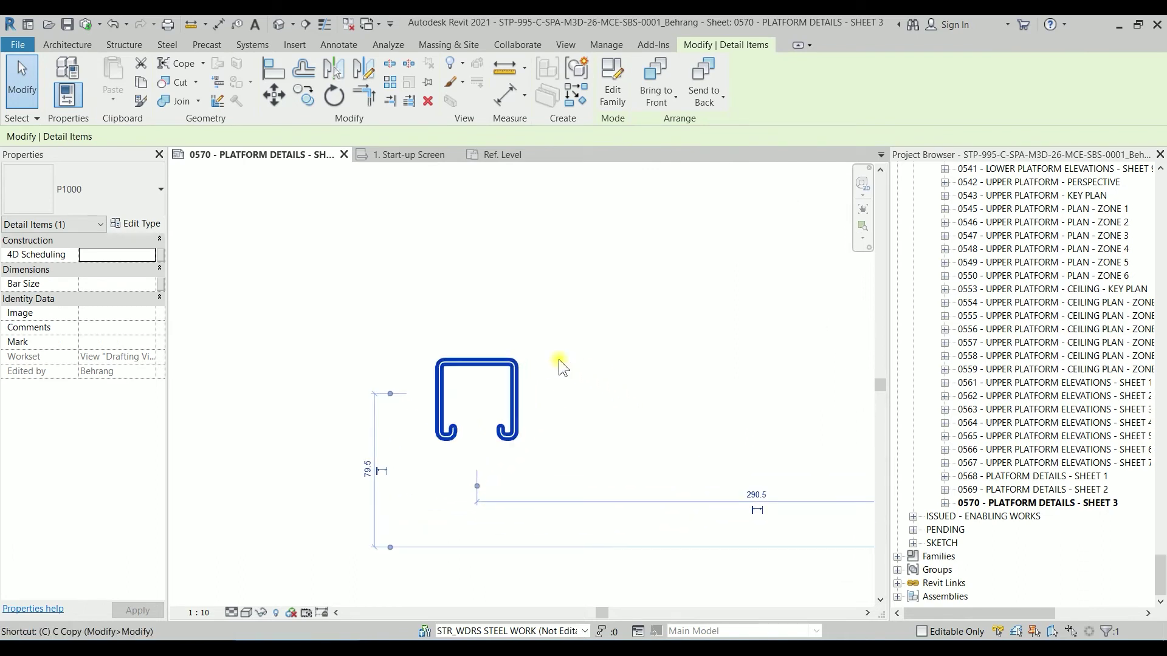
{"action": "key", "text": "s"}
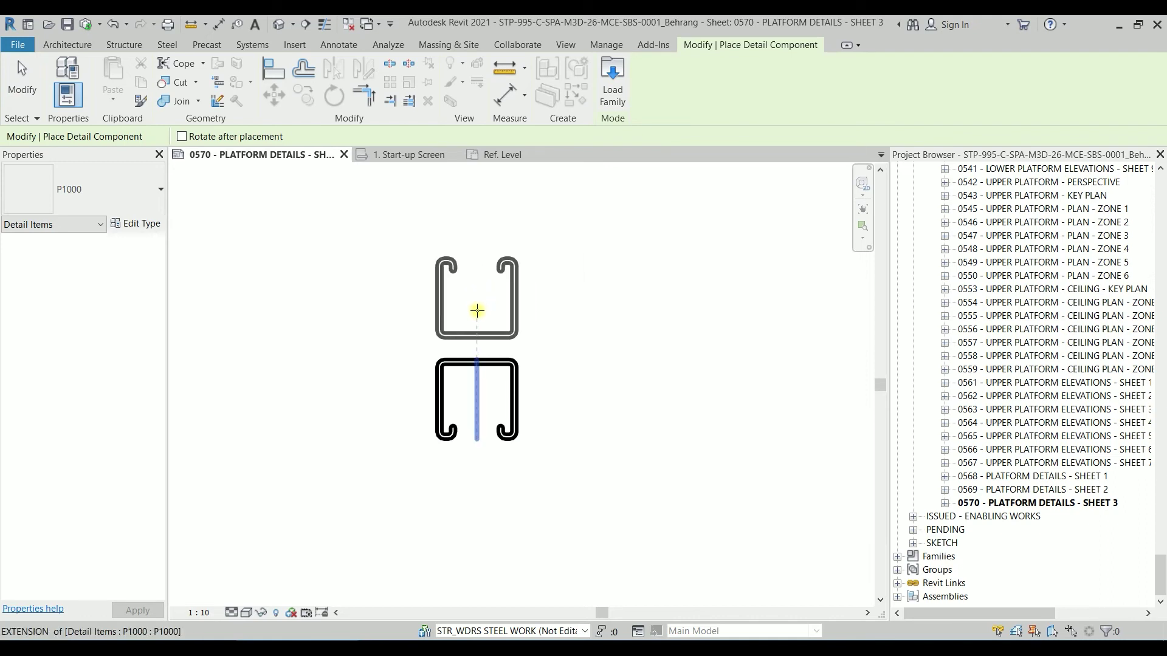
{"action": "left_click", "coordinate": [478, 322]}
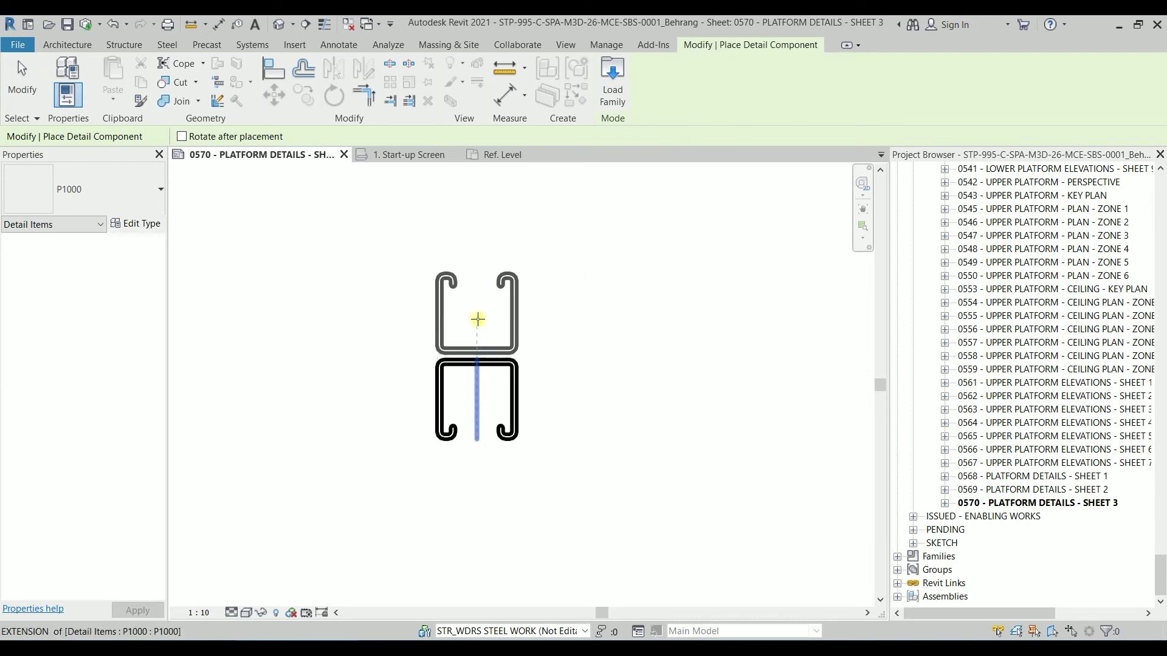
{"action": "key", "text": "Escape"}
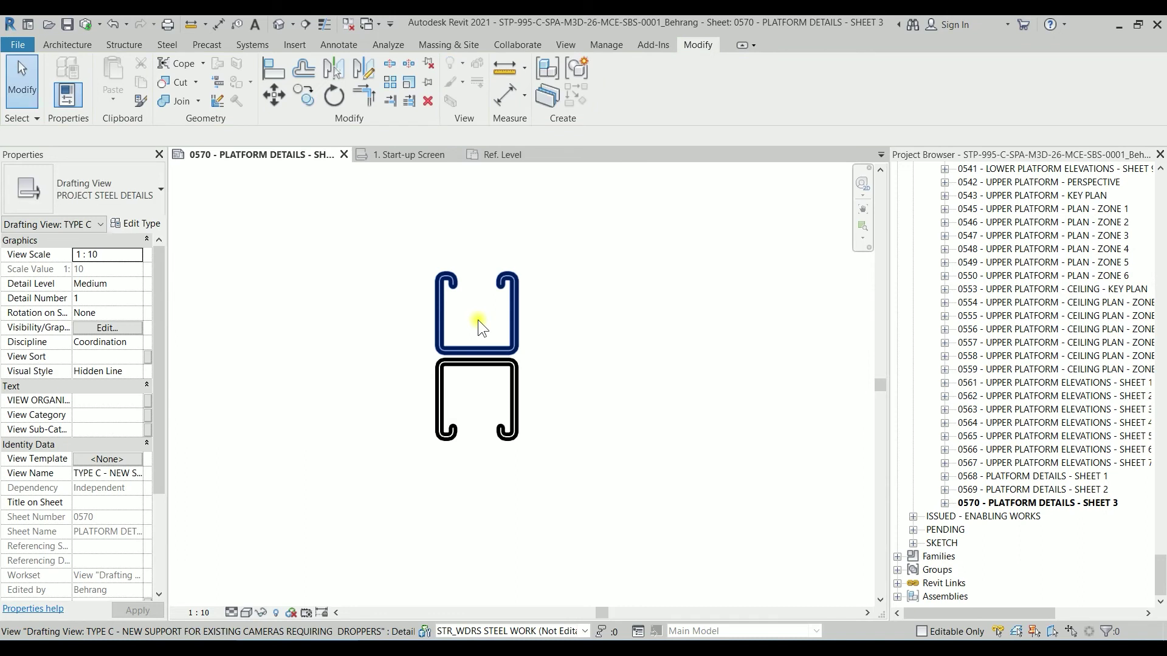
- Align the outer web edge of the upper channel with the outer web edge of the lower channel
{"action": "key", "text": "a"}
{"action": "key", "text": "l"}
{"action": "scroll", "coordinate": [481, 381], "scroll_direction": "up", "scroll_amount": 1}
{"action": "scroll", "coordinate": [481, 381], "scroll_direction": "up", "scroll_amount": 5}
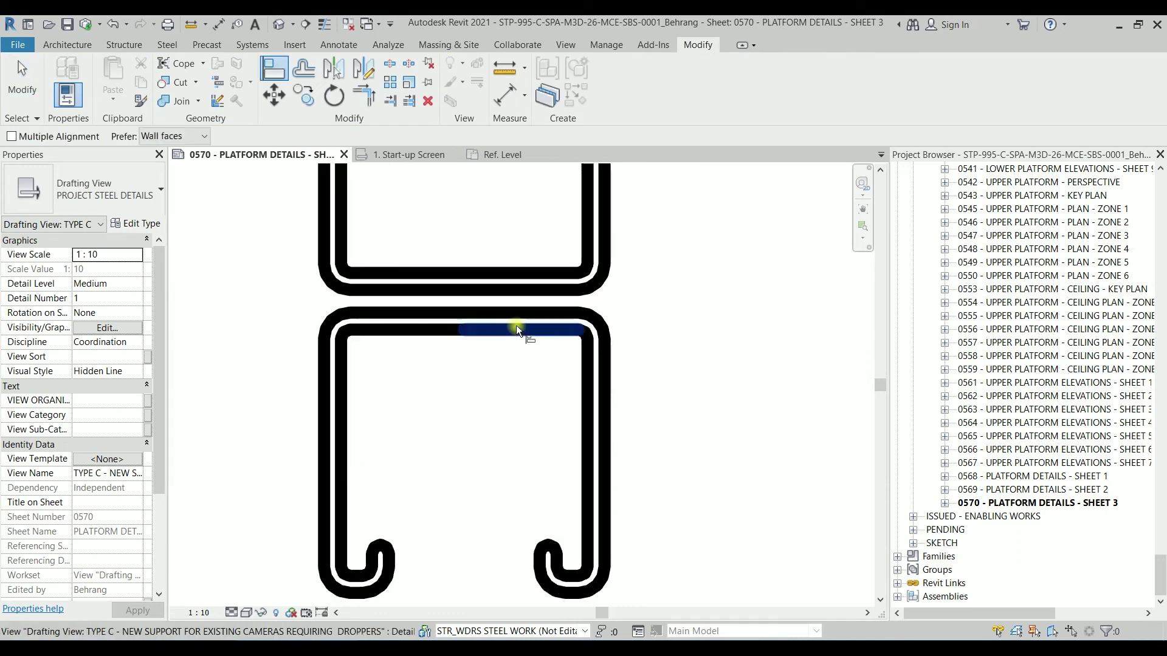
{"action": "left_click", "coordinate": [523, 311]}
{"action": "left_click", "coordinate": [521, 289]}
{"action": "scroll", "coordinate": [522, 290], "scroll_direction": "down", "scroll_amount": 8}
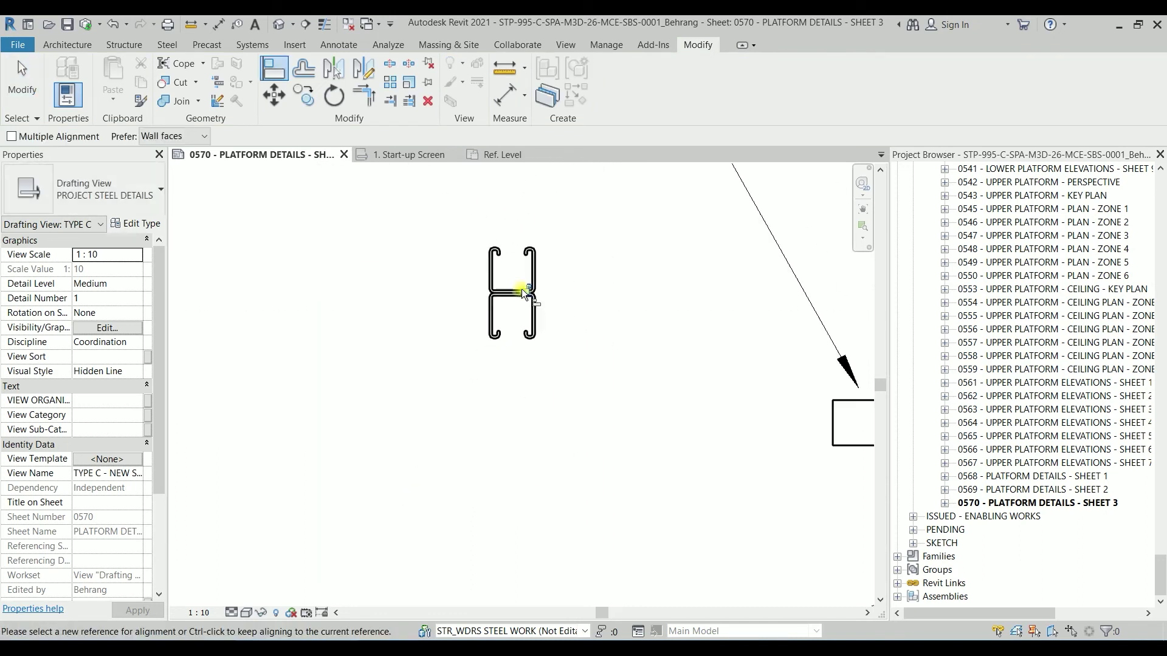
{"action": "key", "text": "Escape"}
- Select both back-to-back channels and move them together below and slightly left of their original location in the detail
{"action": "left_click", "coordinate": [532, 316]}
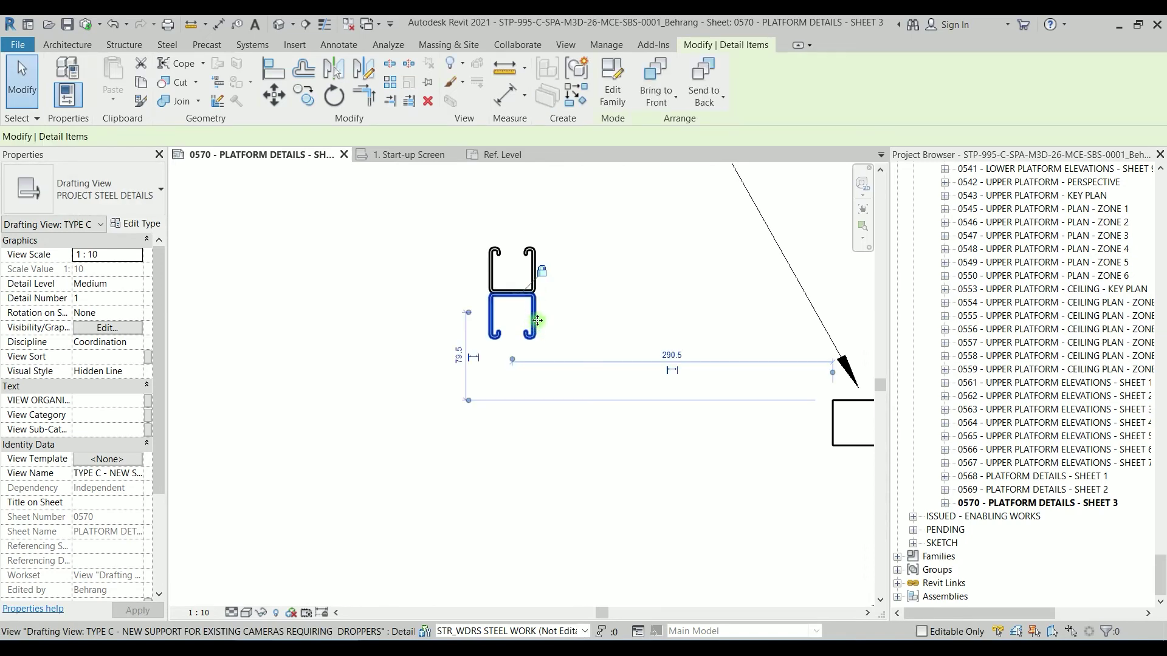
{"action": "mouse_move", "coordinate": [532, 316]}
{"action": "left_mouse_down"}
{"action": "mouse_move", "coordinate": [502, 333]}
{"action": "mouse_move", "coordinate": [535, 313]}
{"action": "left_mouse_up"}
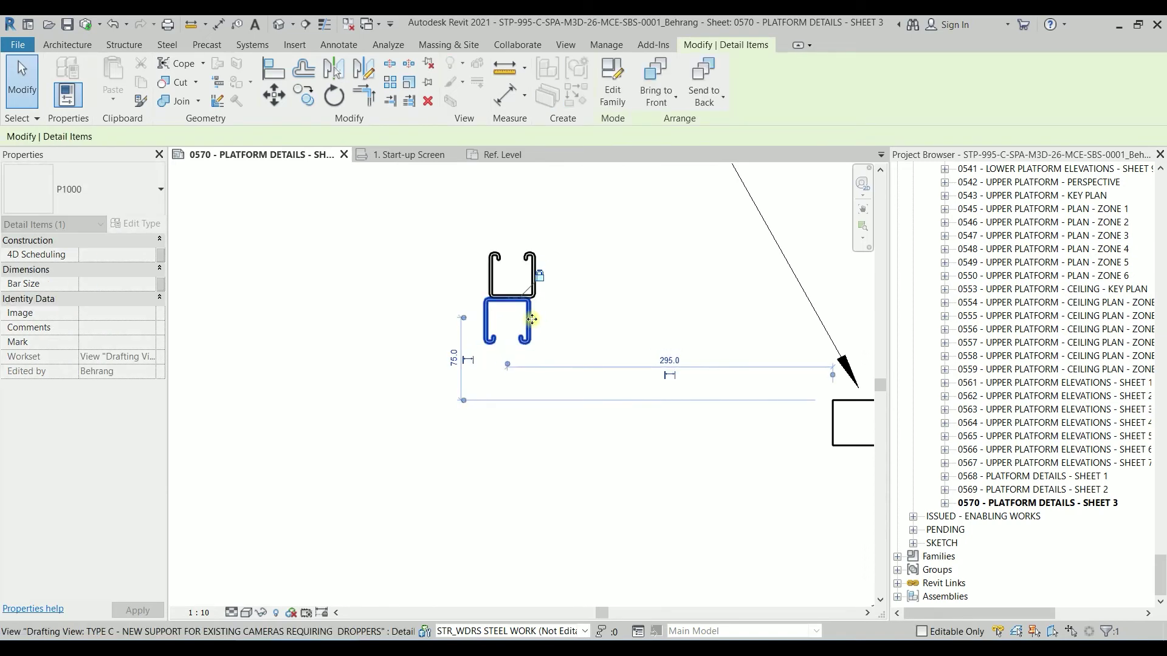
{"action": "left_click", "coordinate": [482, 275]}
{"action": "left_click_drag", "start_coordinate": [584, 370], "coordinate": [585, 371]}
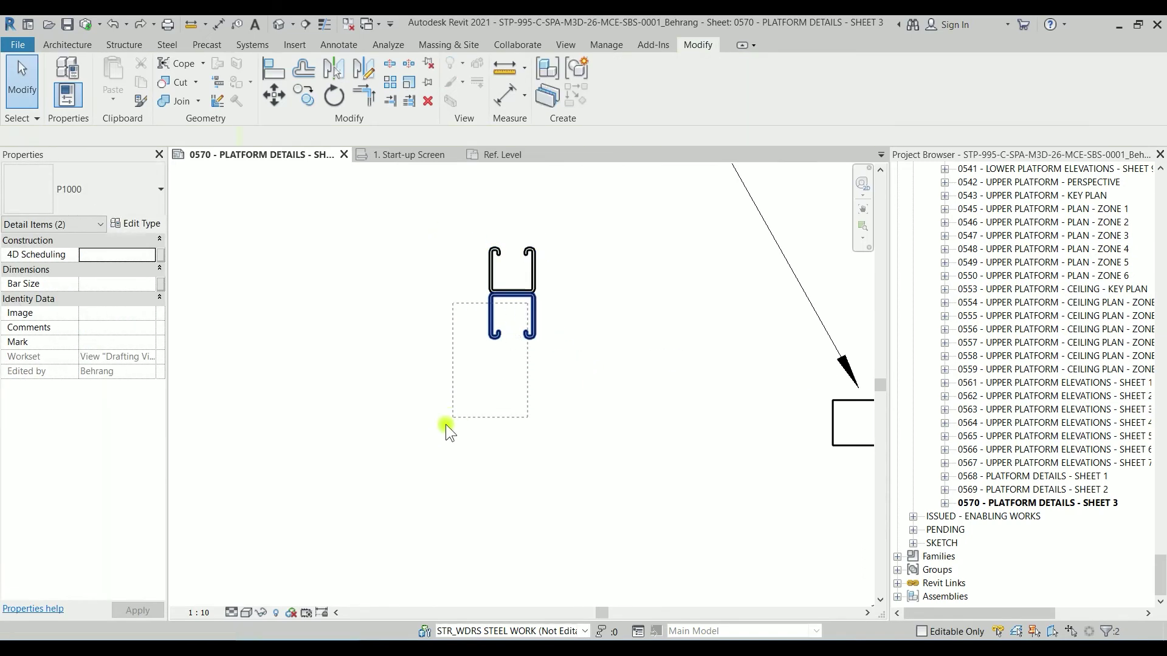
{"action": "left_click", "coordinate": [446, 424]}
{"action": "left_click_drag", "start_coordinate": [431, 237], "coordinate": [575, 370]}
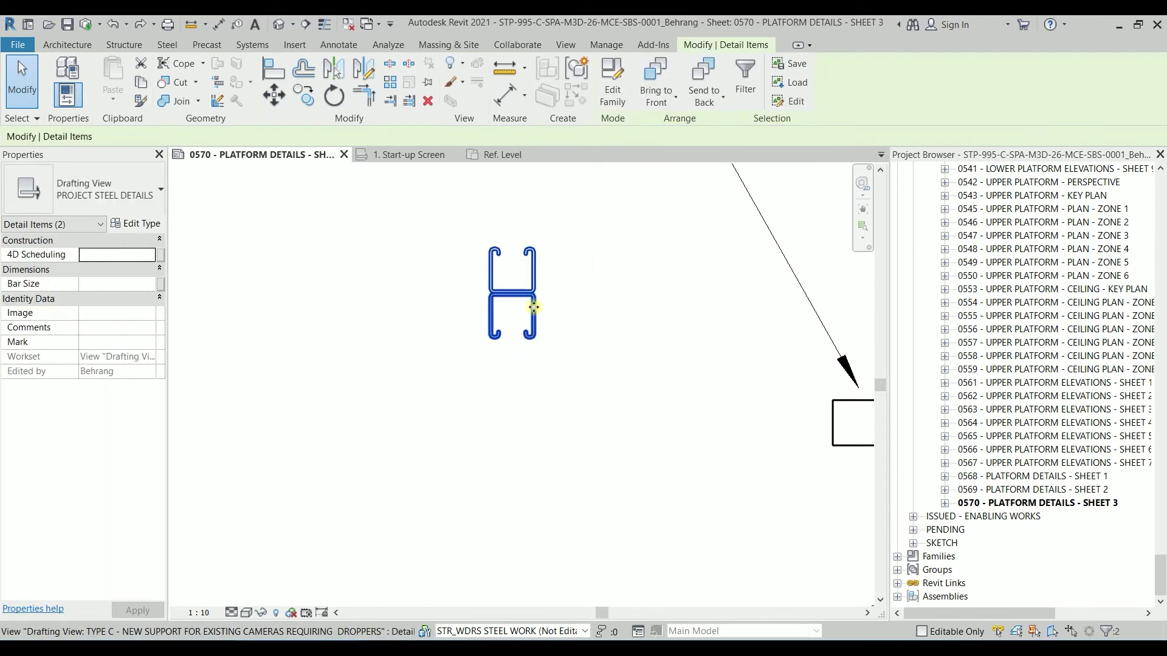
{"action": "left_click_drag", "start_coordinate": [528, 306], "coordinate": [495, 424], "text": "ctrl"}
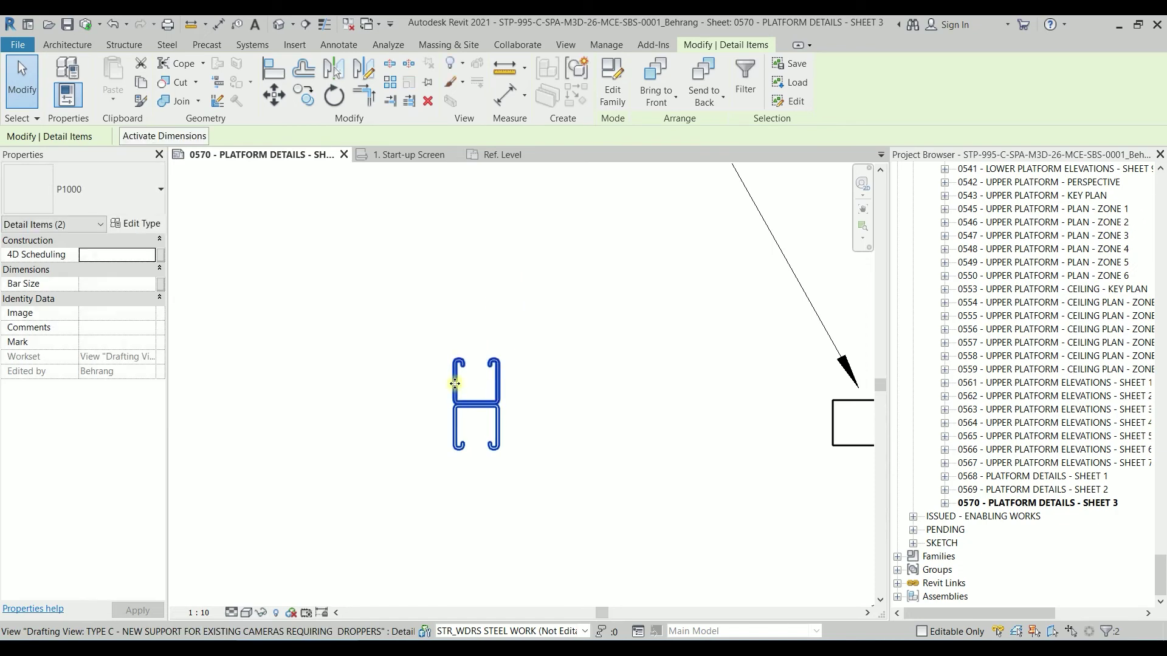
{"action": "key", "text": "Escape"}
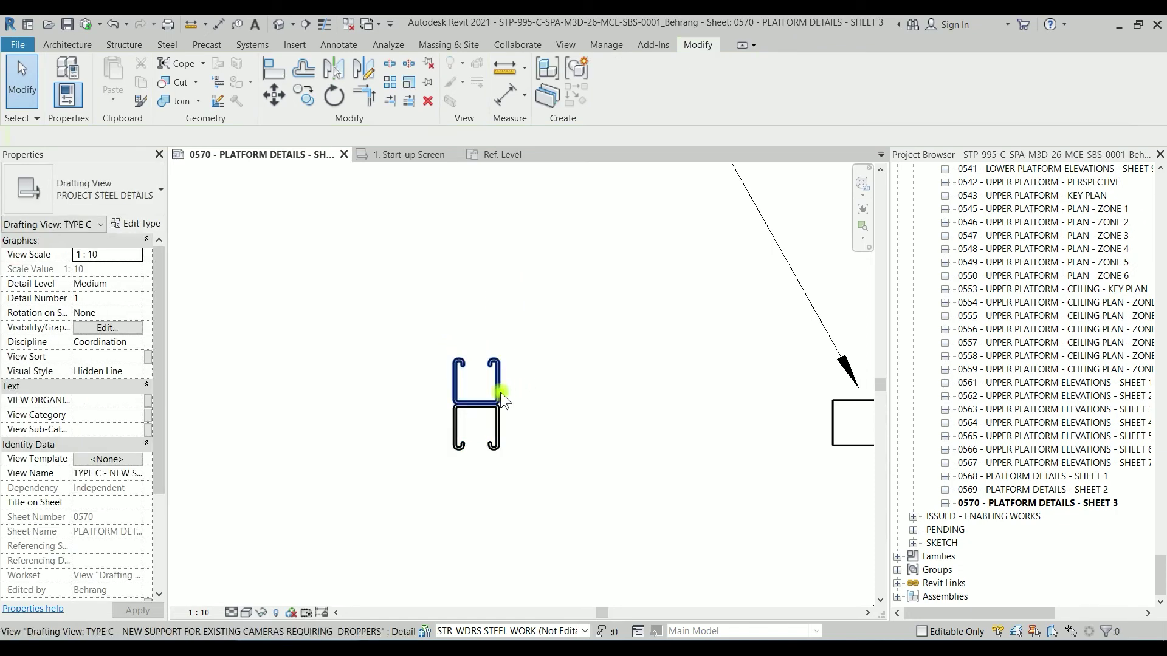
- Try moving the upper channel away from the lower one on its own, and undo the move
{"action": "left_click", "coordinate": [502, 420]}
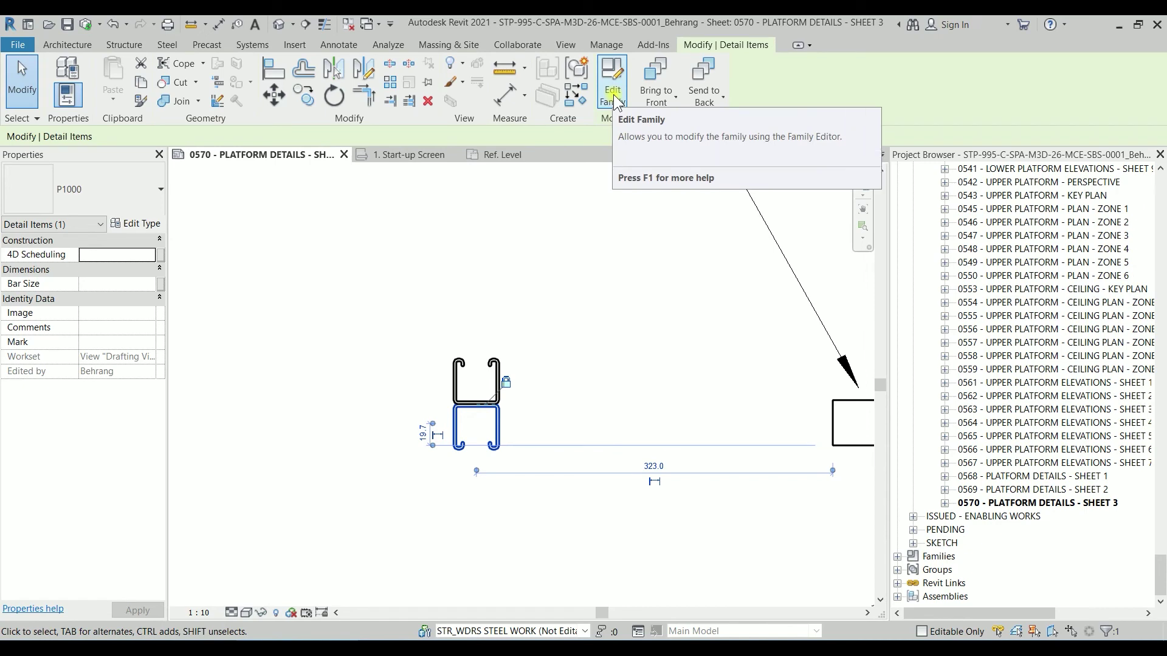
{"action": "scroll", "coordinate": [489, 421], "scroll_direction": "up", "scroll_amount": 1}
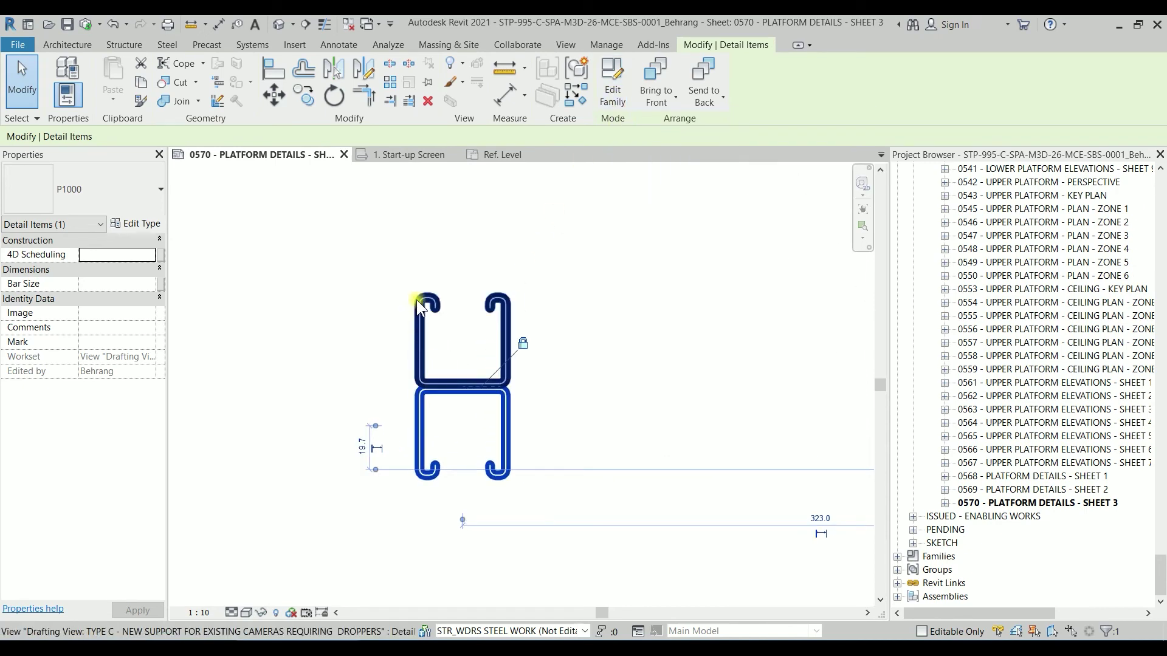
{"action": "left_click", "coordinate": [572, 380]}
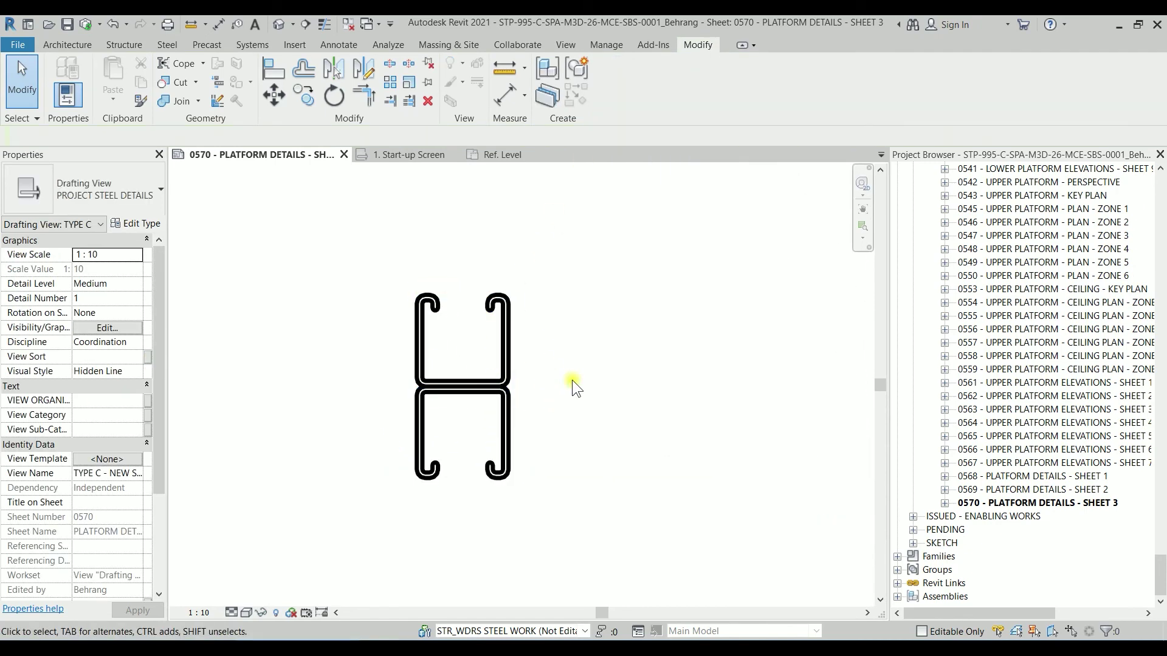
{"action": "scroll", "coordinate": [572, 380], "scroll_direction": "down", "scroll_amount": 2}
{"action": "left_click", "coordinate": [560, 330]}
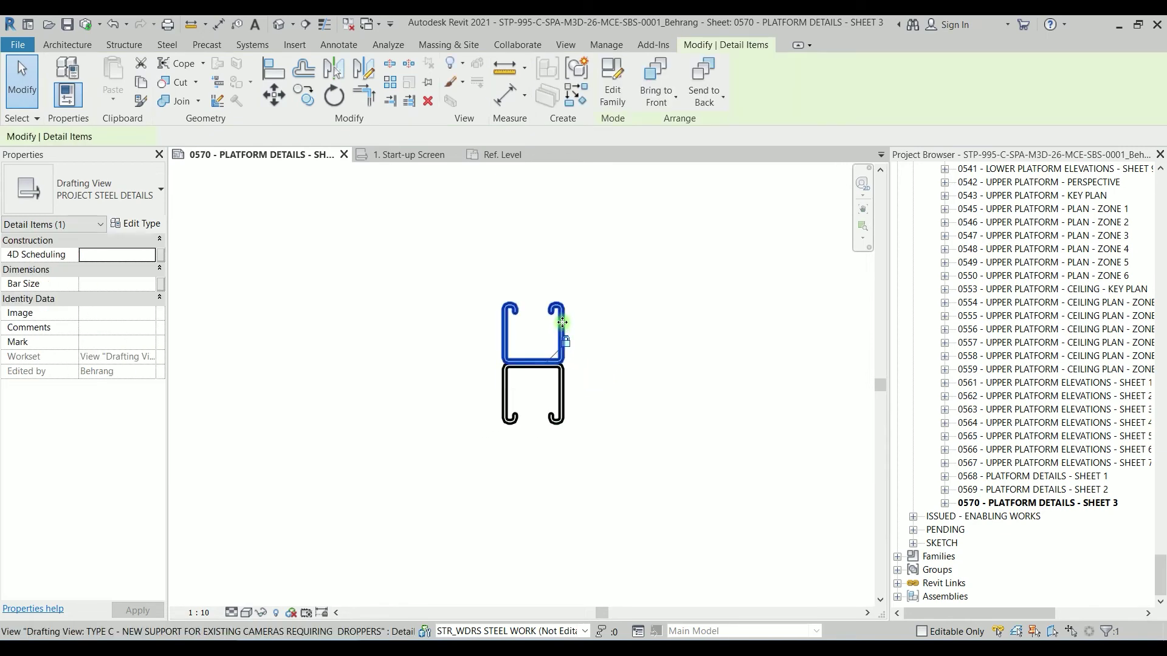
{"action": "left_click_drag", "start_coordinate": [560, 329], "coordinate": [747, 203]}
{"action": "key", "text": "ctrl+z"}
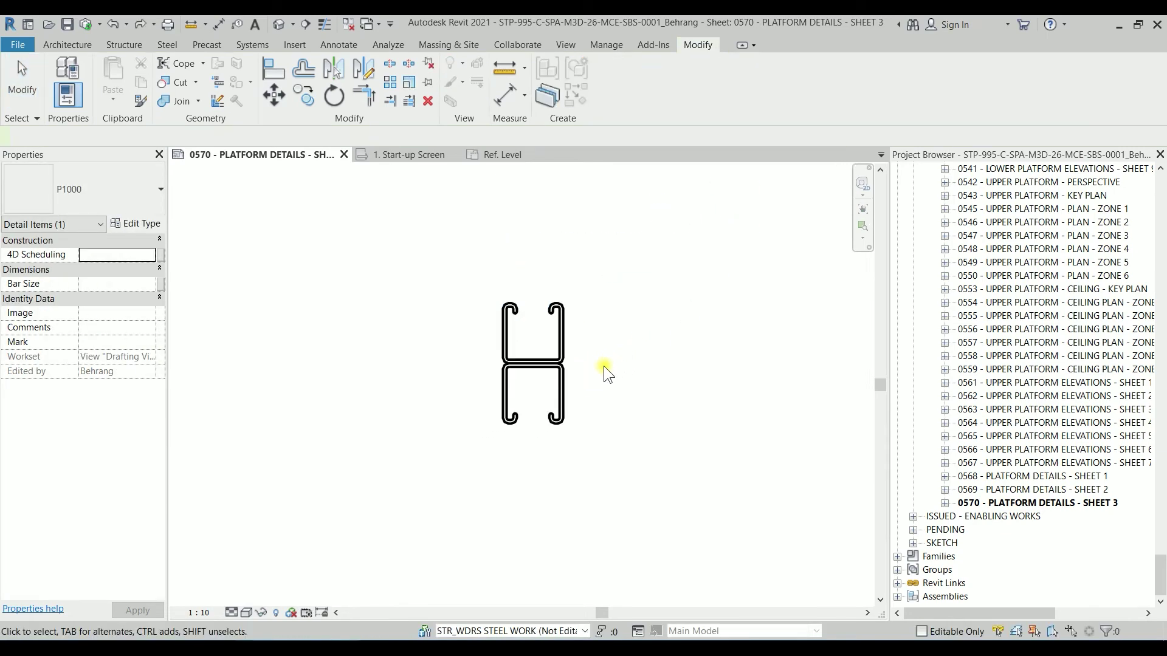
- Delete the upper channel and open the remaining P1000 detail item in the Family Editor
{"action": "left_click", "coordinate": [558, 334]}
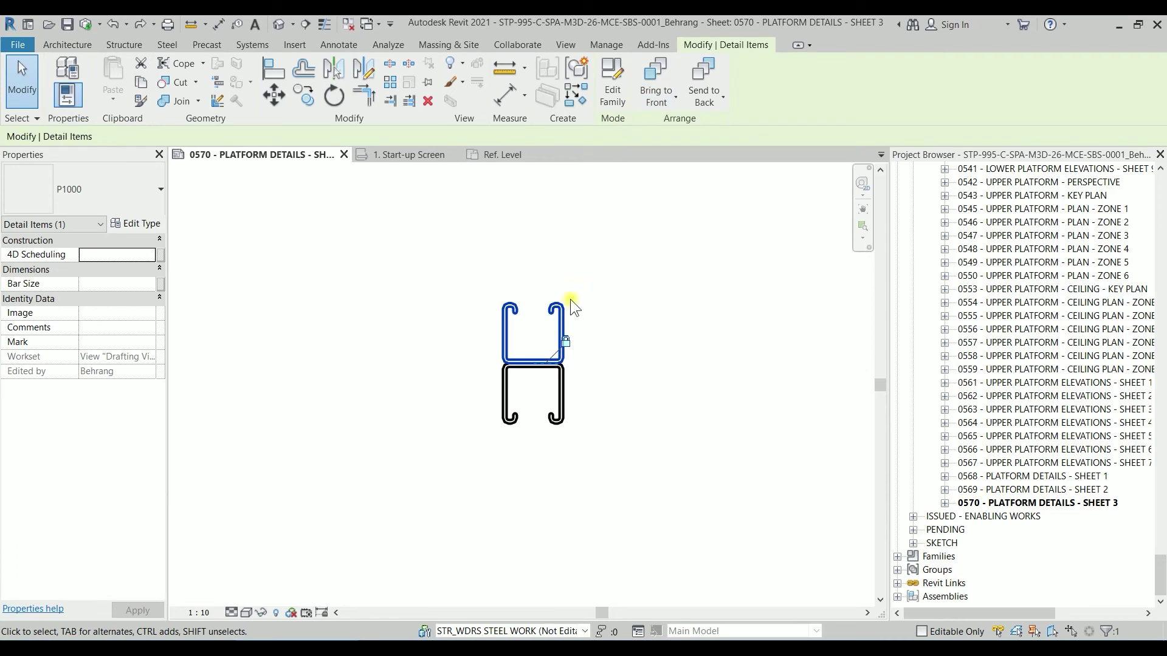
{"action": "key", "text": "Delete"}
{"action": "left_click", "coordinate": [567, 358]}
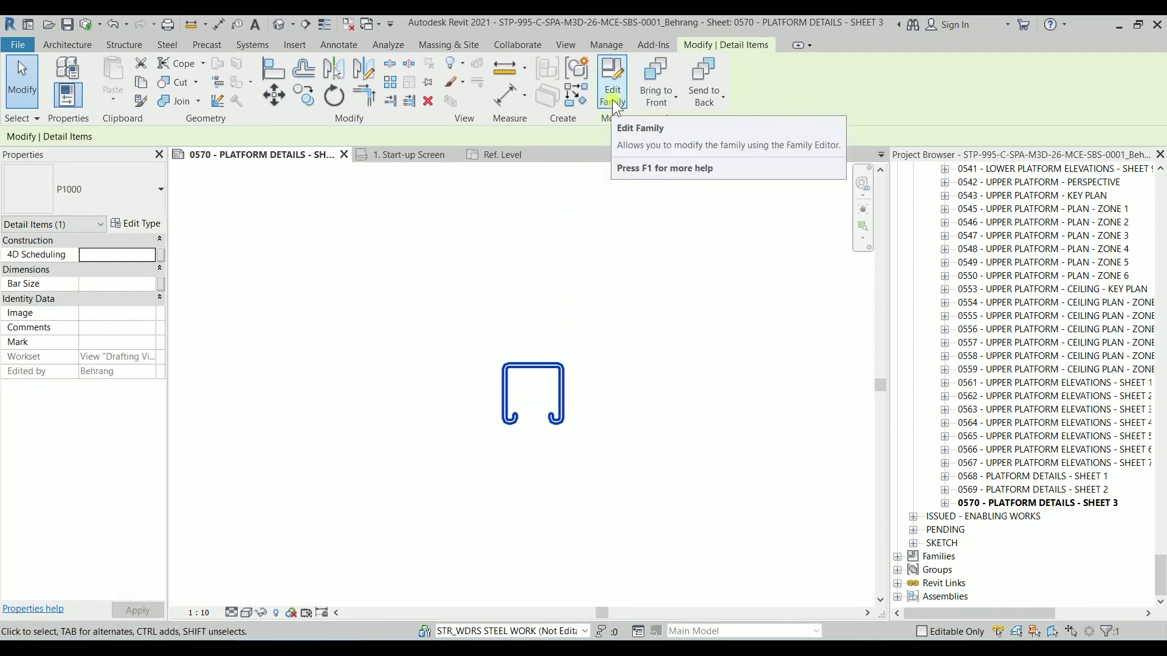
{"action": "left_click", "coordinate": [612, 79]}
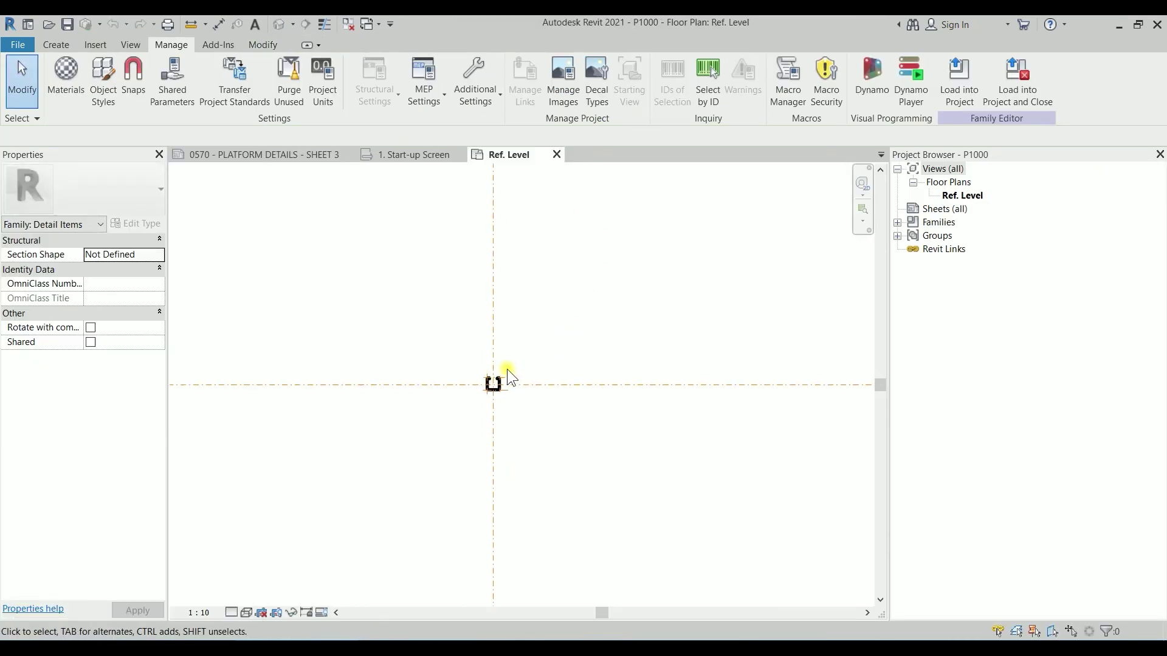
- Turn on thin line display for the P1000 profile in the Ref. Level view
{"action": "scroll", "coordinate": [486, 391], "scroll_direction": "up", "scroll_amount": 8}
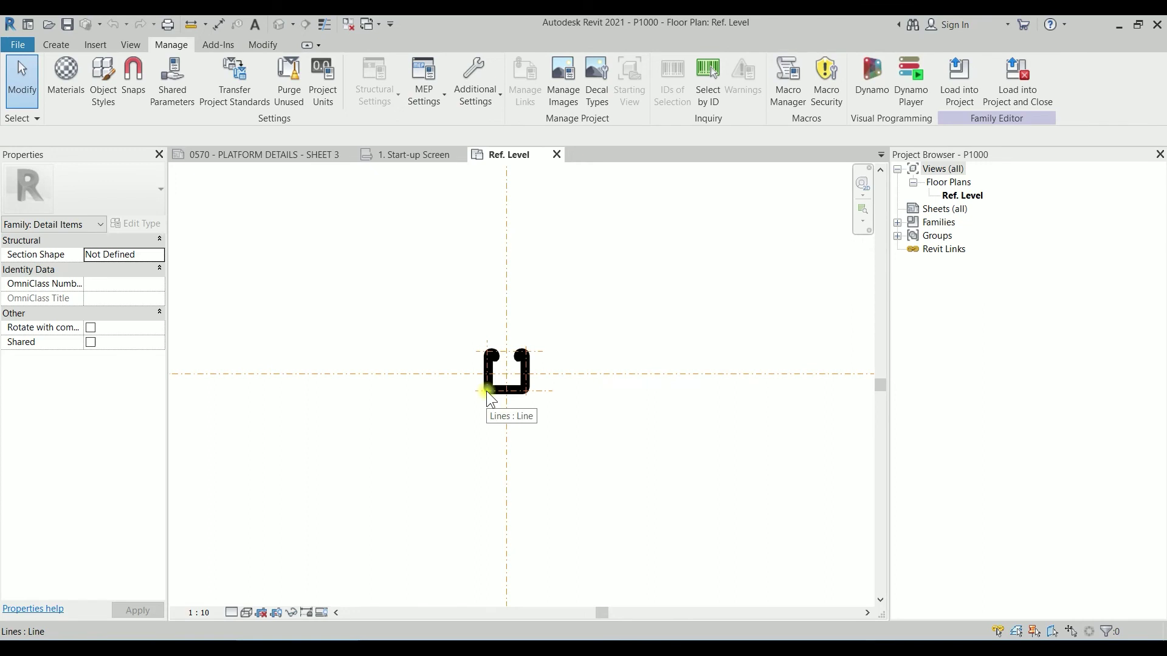
{"action": "left_click", "coordinate": [325, 24]}
{"action": "scroll", "coordinate": [545, 300], "scroll_direction": "up", "scroll_amount": 2}
{"action": "middle_click_drag", "start_coordinate": [545, 300], "coordinate": [526, 262]}
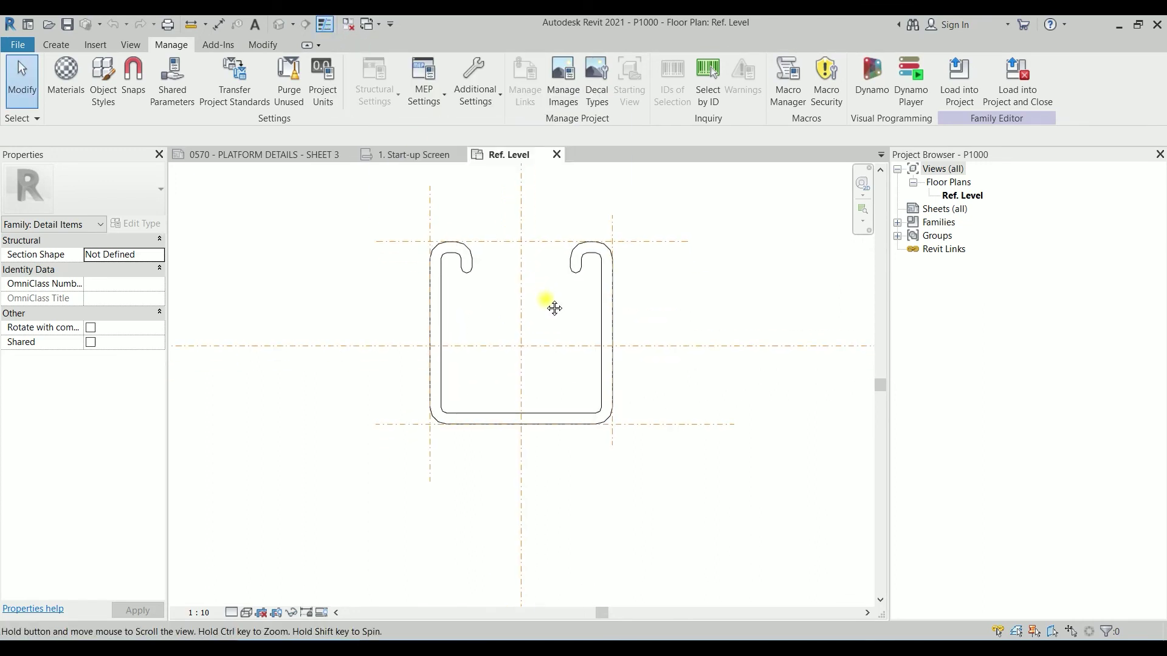
- Delete the four reference planes along the channel's outer edges, keeping the two central ones
{"action": "left_click", "coordinate": [429, 207]}
{"action": "key", "text": "Delete"}
{"action": "left_click", "coordinate": [487, 240]}
{"action": "key", "text": "Delete"}
{"action": "left_click", "coordinate": [615, 226]}
{"action": "key", "text": "Delete"}
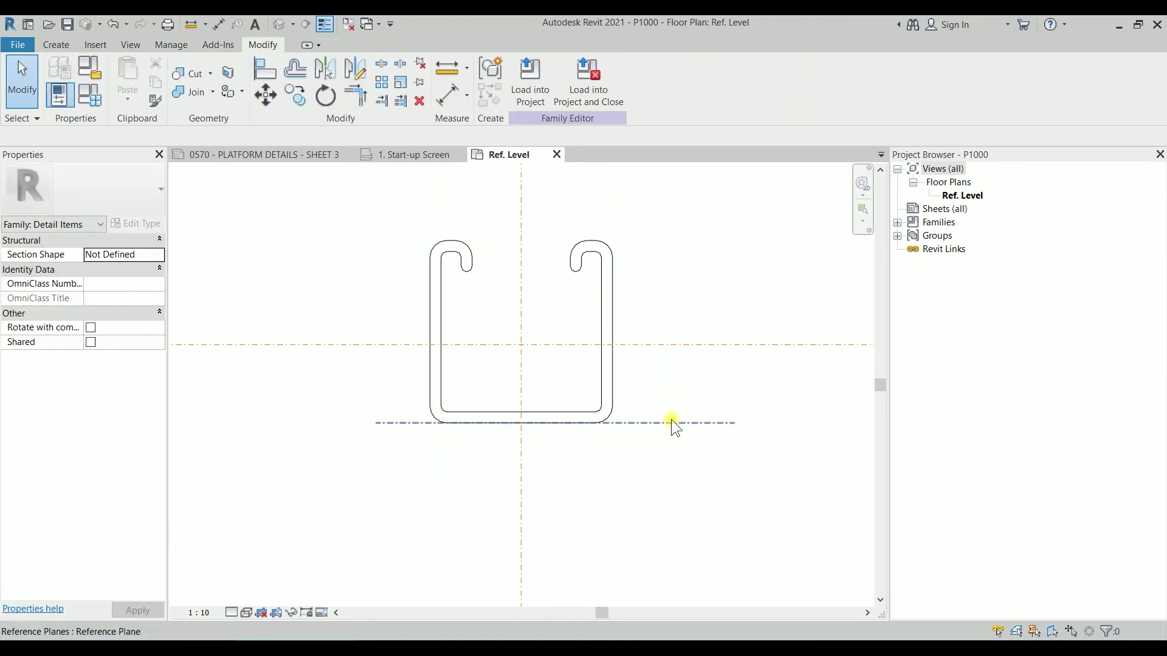
{"action": "left_click", "coordinate": [671, 423]}
{"action": "key", "text": "Delete"}
- Mirror all the channel profile lines about the web's outer line to form a back-to-back double channel
{"action": "left_click_drag", "start_coordinate": [405, 217], "coordinate": [687, 486]}
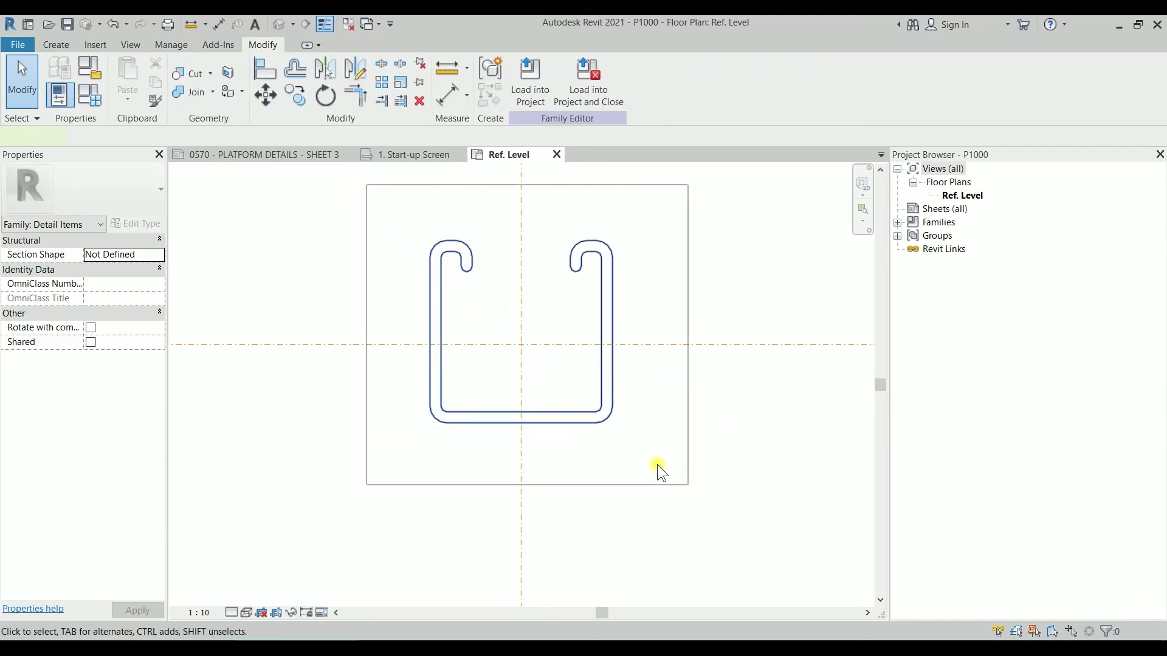
{"action": "scroll", "coordinate": [657, 468], "scroll_direction": "down", "scroll_amount": 2}
{"action": "middle_click_drag", "start_coordinate": [641, 409], "coordinate": [632, 386]}
{"action": "scroll", "coordinate": [597, 378], "scroll_direction": "up", "scroll_amount": 2}
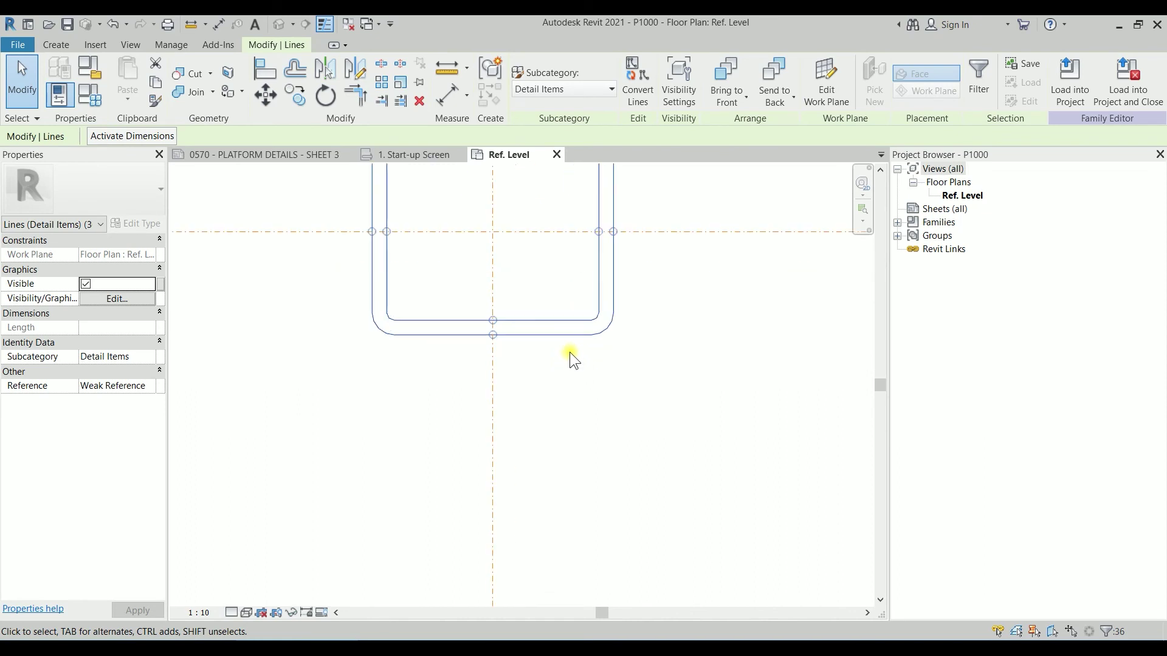
{"action": "key", "text": "m"}
{"action": "key", "text": "m"}
{"action": "left_click", "coordinate": [553, 336]}
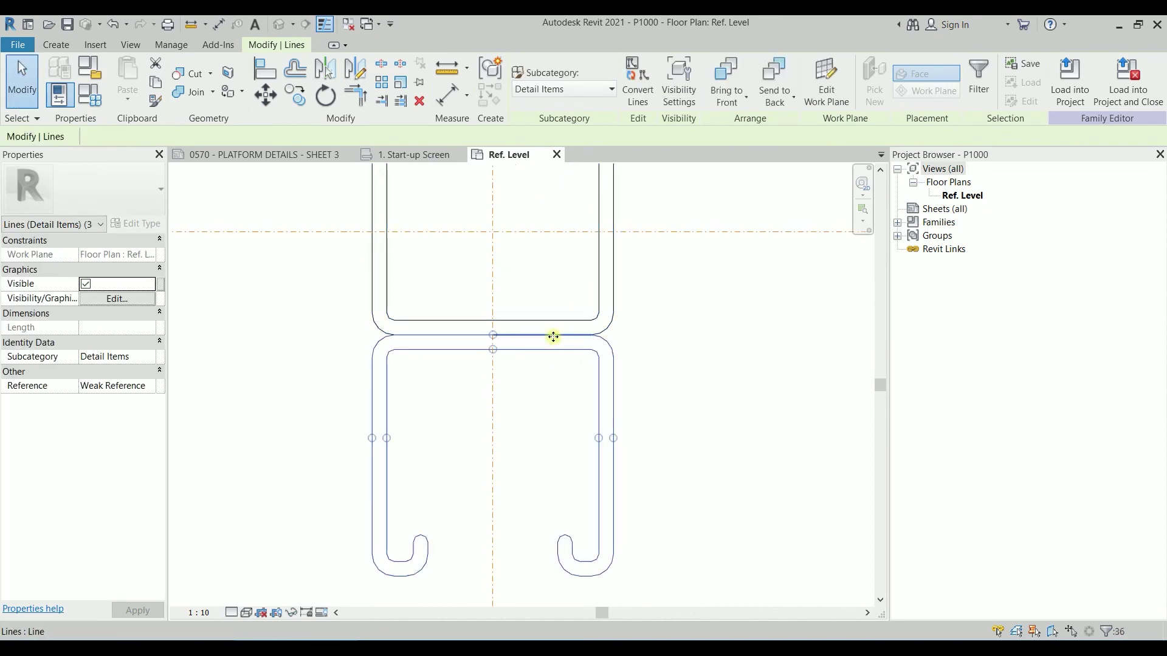
{"action": "scroll", "coordinate": [553, 334], "scroll_direction": "down", "scroll_amount": 2}
- Move the entire double-channel profile so the midpoint of its shared web line sits on the reference plane intersection
{"action": "left_click", "coordinate": [431, 202]}
{"action": "left_click_drag", "start_coordinate": [432, 202], "coordinate": [648, 502]}
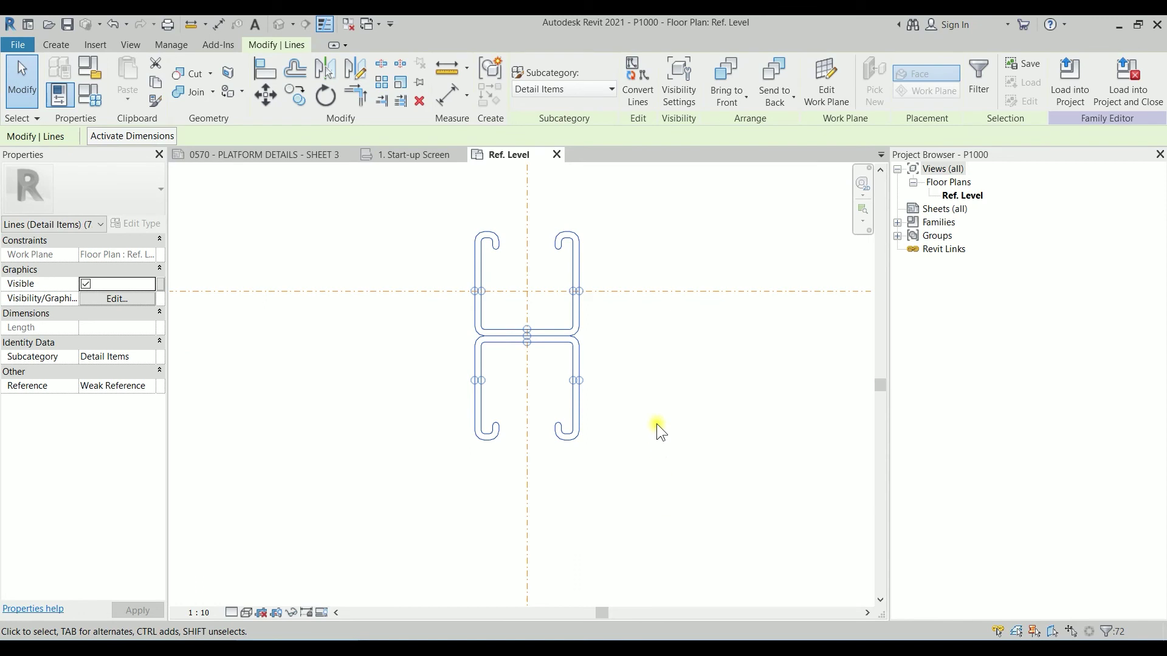
{"action": "key", "text": "m"}
{"action": "key", "text": "v"}
{"action": "scroll", "coordinate": [523, 336], "scroll_direction": "up", "scroll_amount": 3}
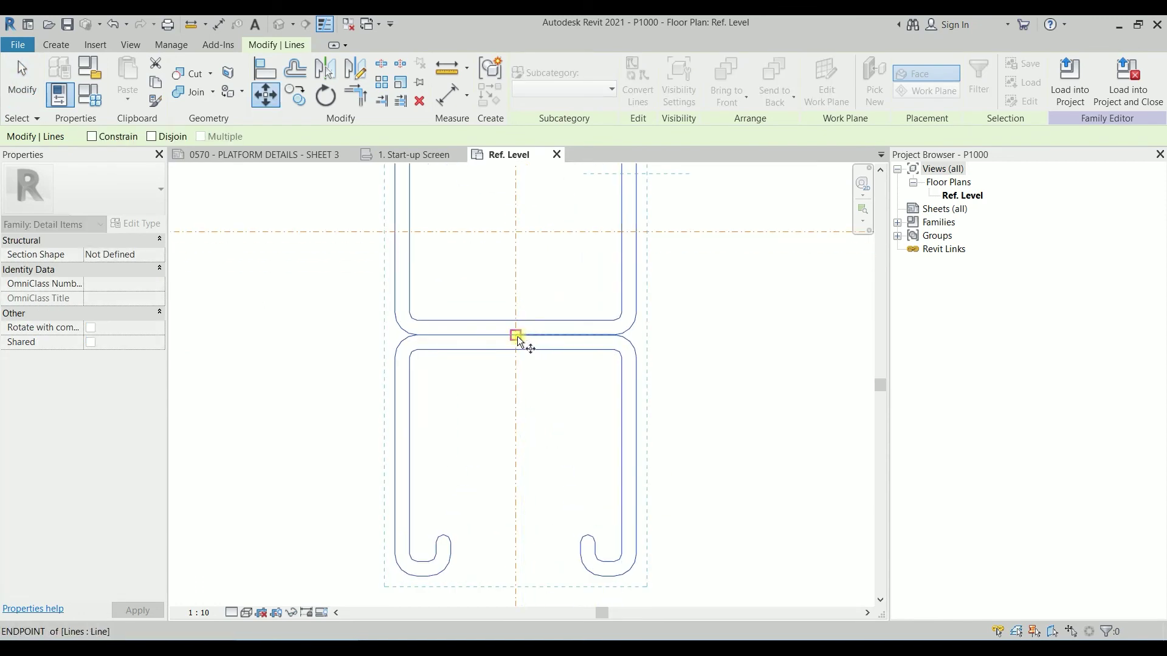
{"action": "left_click", "coordinate": [516, 337]}
{"action": "left_click", "coordinate": [516, 232]}
{"action": "scroll", "coordinate": [566, 240], "scroll_direction": "down", "scroll_amount": 2}
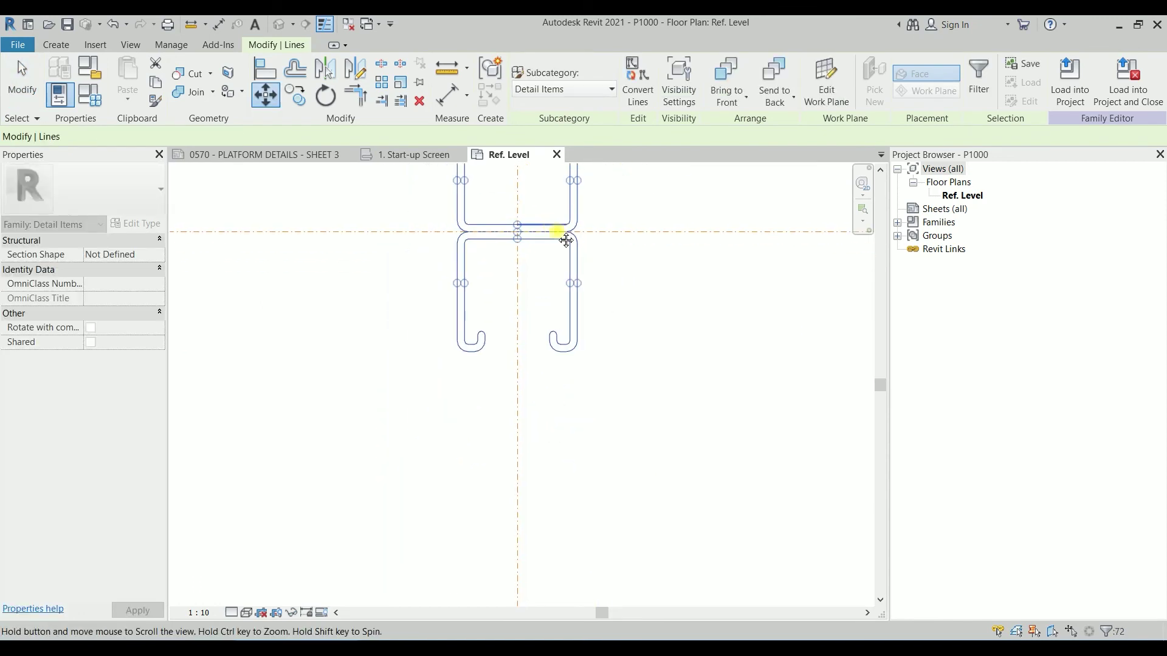
{"action": "middle_click_drag", "start_coordinate": [566, 241], "coordinate": [580, 358]}
{"action": "left_click", "coordinate": [385, 277]}
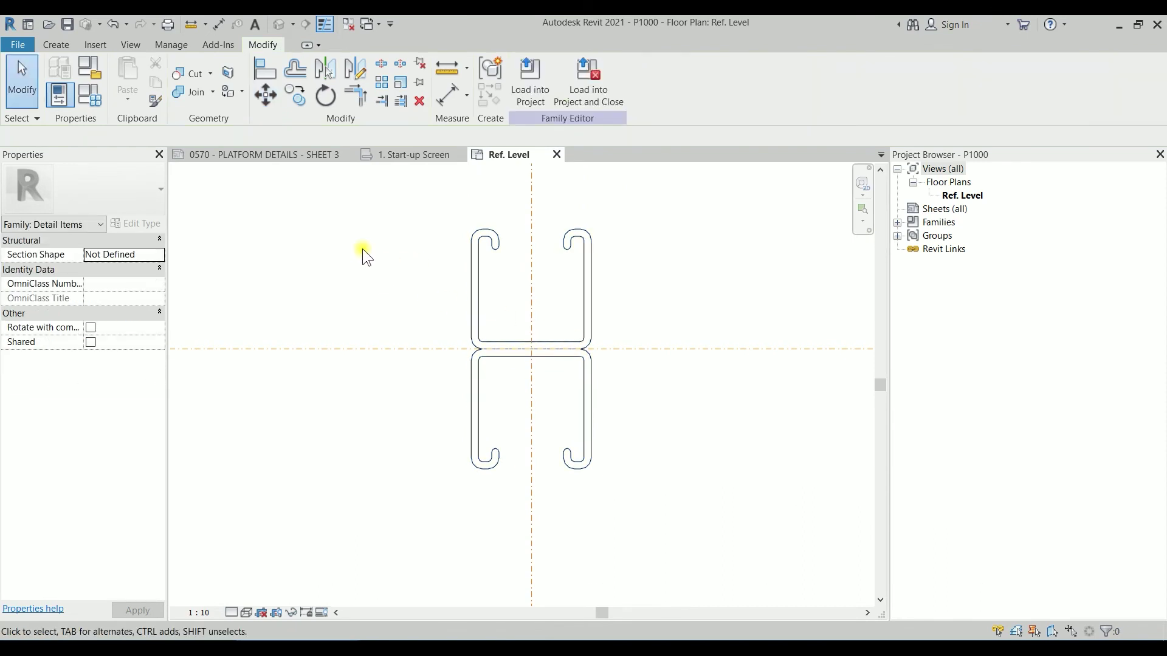
- Save the double-channel family to the Desktop as P1001.rfa, with the maximum number of backups at 1
{"action": "left_click", "coordinate": [18, 45]}
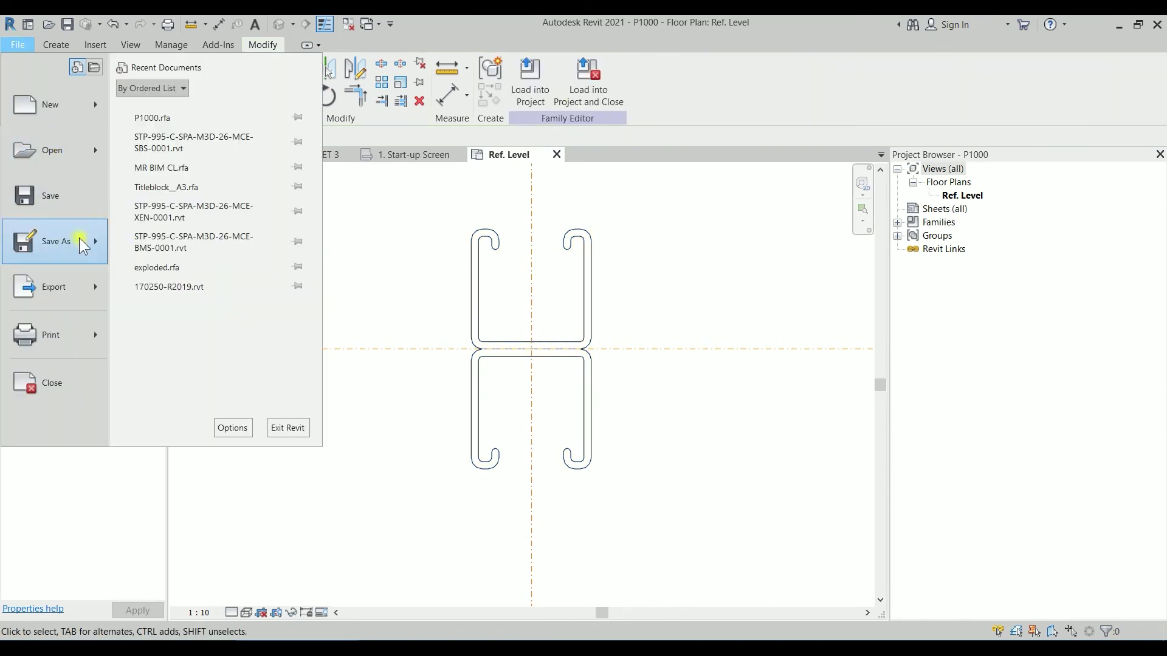
{"action": "mouse_move", "coordinate": [87, 239]}
{"action": "left_click", "coordinate": [164, 222]}
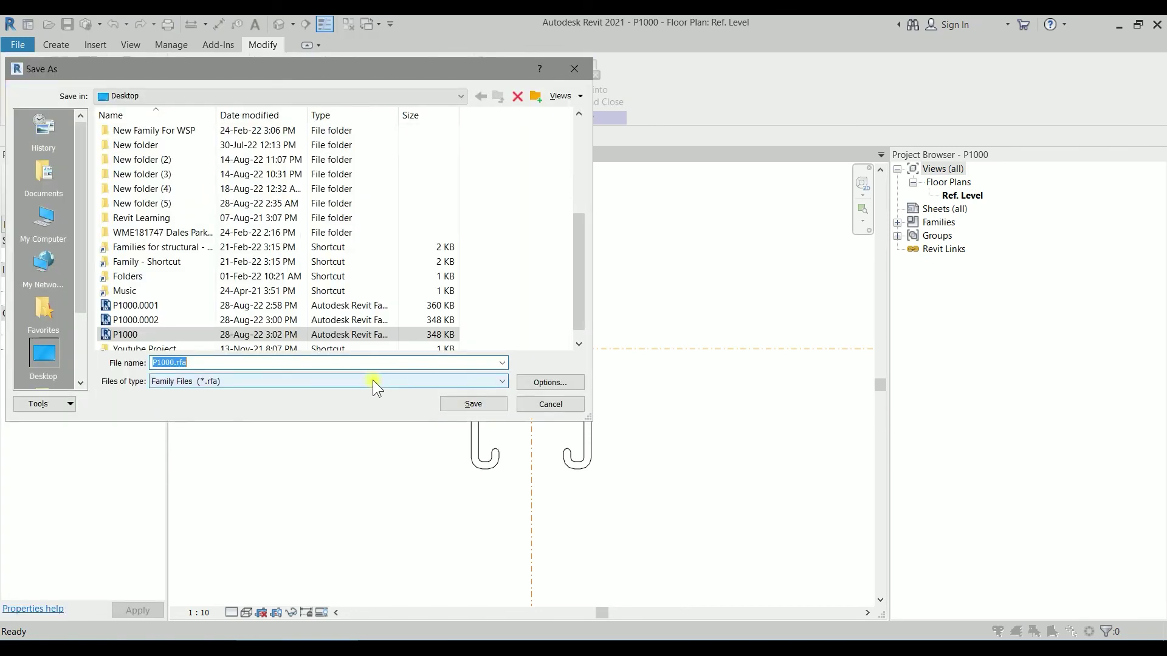
{"action": "left_click", "coordinate": [174, 363]}
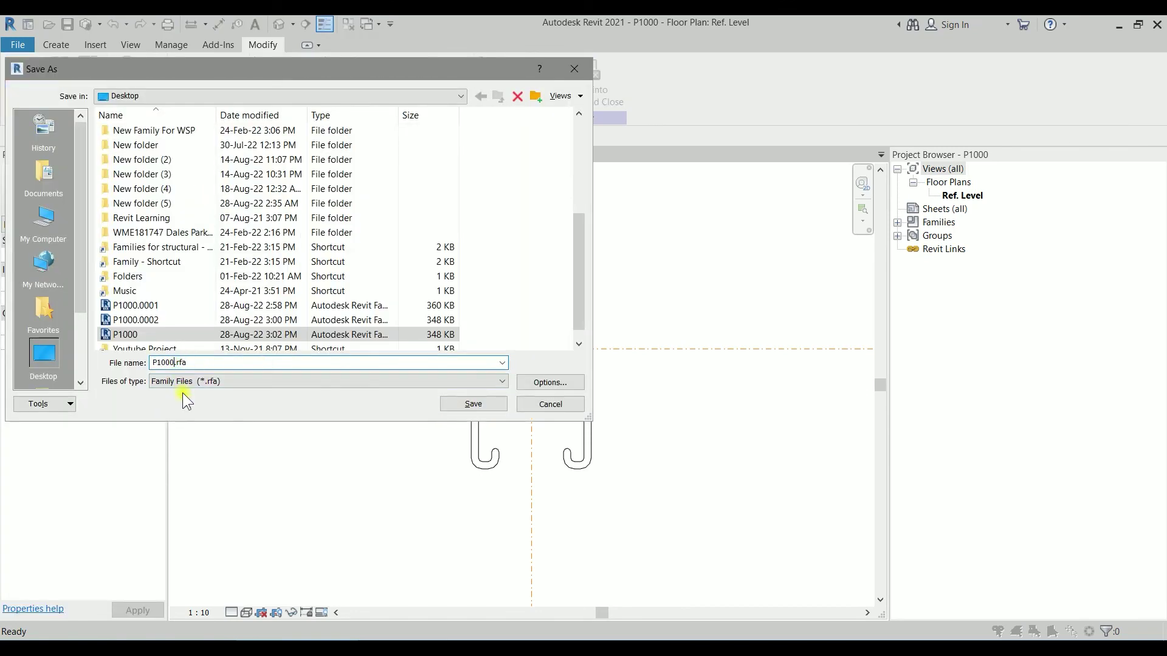
{"action": "left_click", "coordinate": [551, 382]}
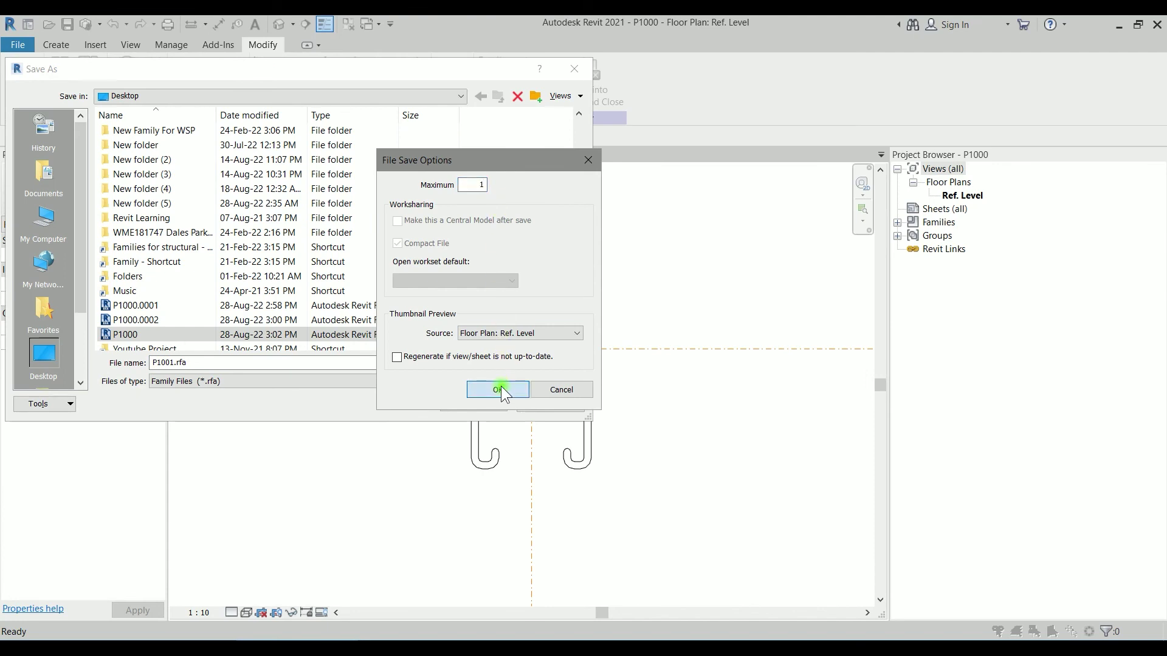
{"action": "left_click", "coordinate": [497, 389]}
{"action": "left_click", "coordinate": [474, 404]}
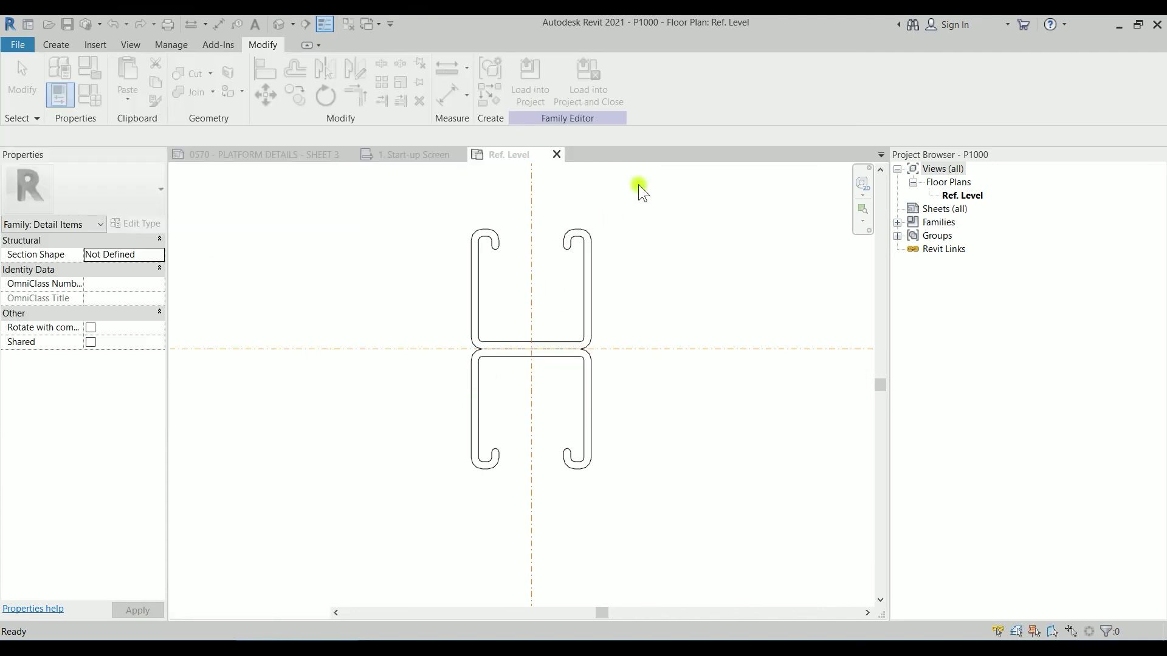
- Load P1001 into the project, closing the family, and place one instance beside the P1000 channel on sheet 0570
{"action": "left_click", "coordinate": [597, 92]}
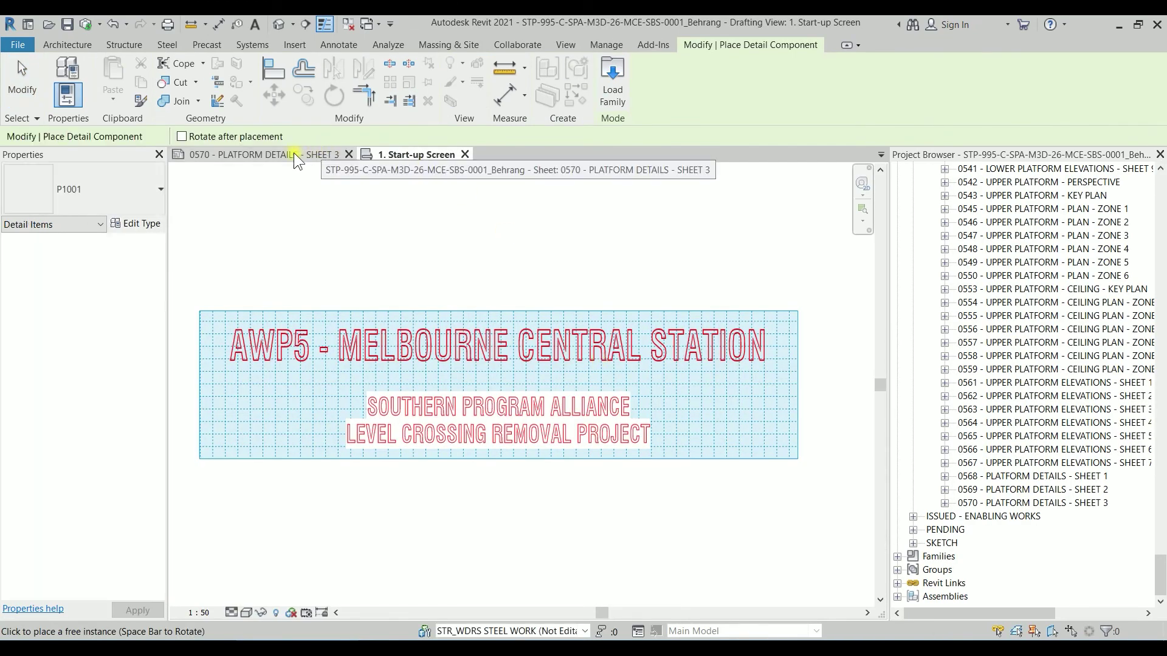
{"action": "left_click", "coordinate": [304, 155]}
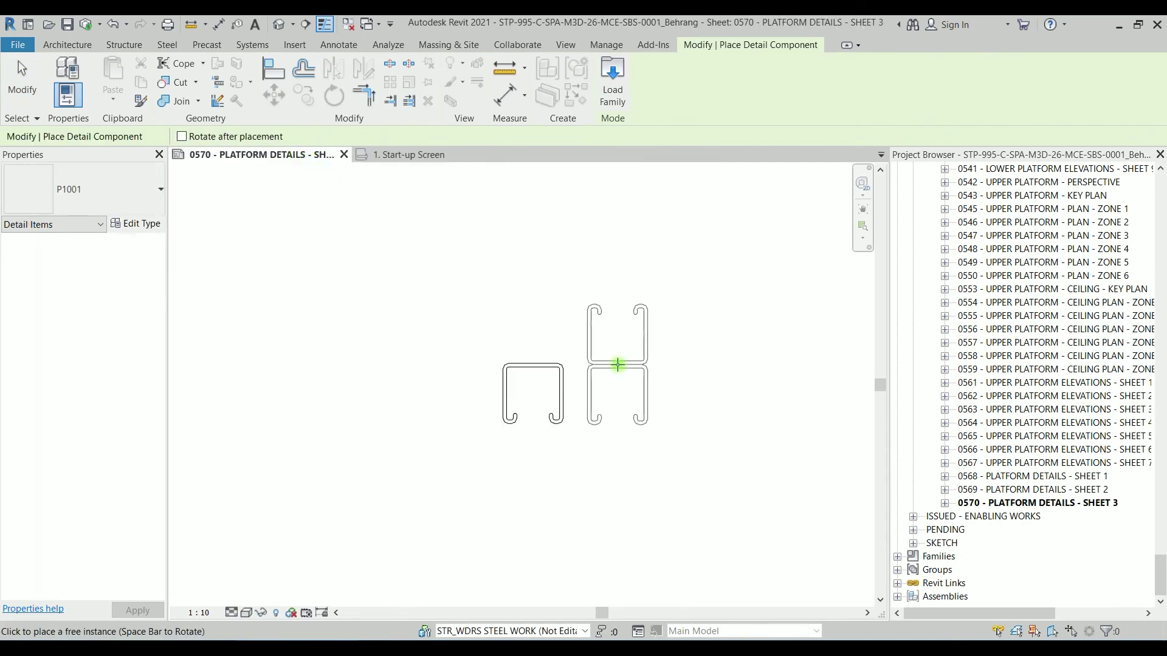
{"action": "left_click", "coordinate": [618, 365]}
{"action": "key", "text": "Escape"}
{"action": "key", "text": "Escape"}
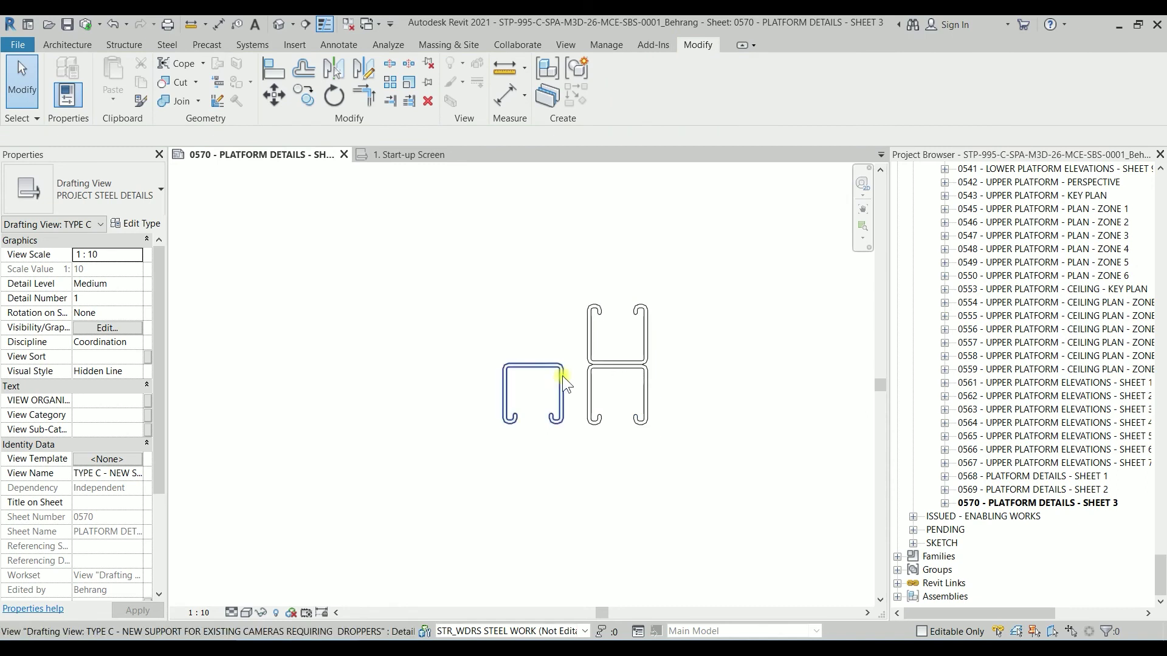
- Select the placed single and double channel items in turn to check their family types
{"action": "left_click", "coordinate": [563, 376]}
{"action": "left_click", "coordinate": [620, 346]}
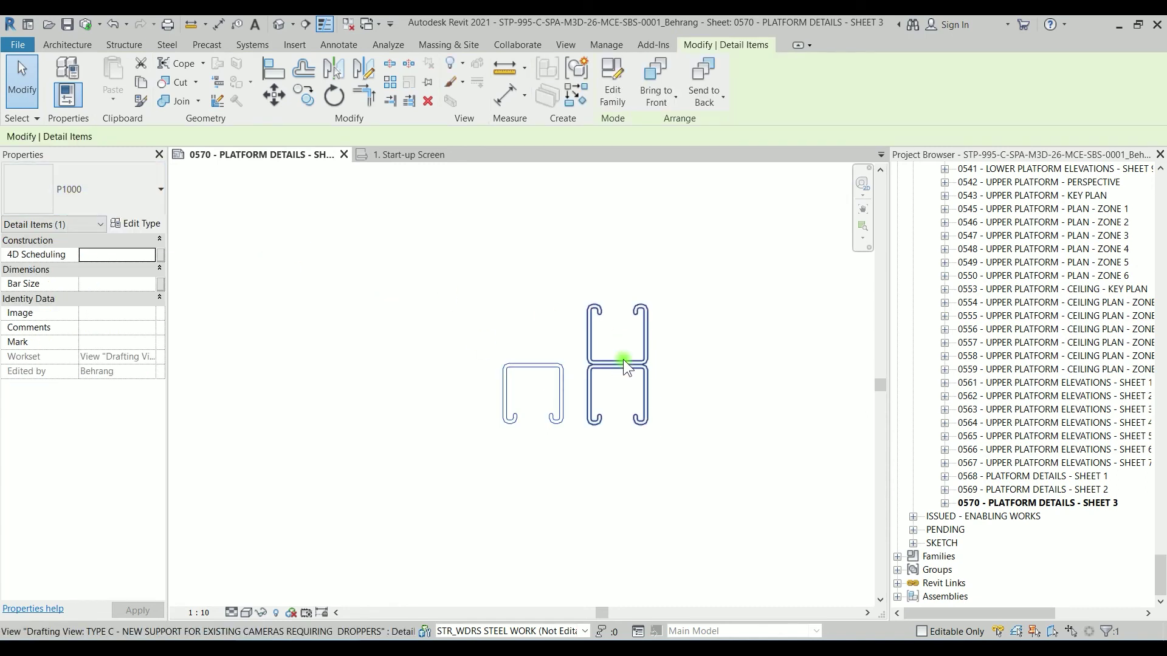
{"action": "left_click", "coordinate": [622, 359]}
- Compare the P1000 and P1001 profiles with the horizontal member, square plate and vertical dropper in the surrounding detail
{"action": "scroll", "coordinate": [290, 271], "scroll_direction": "down", "scroll_amount": 1}
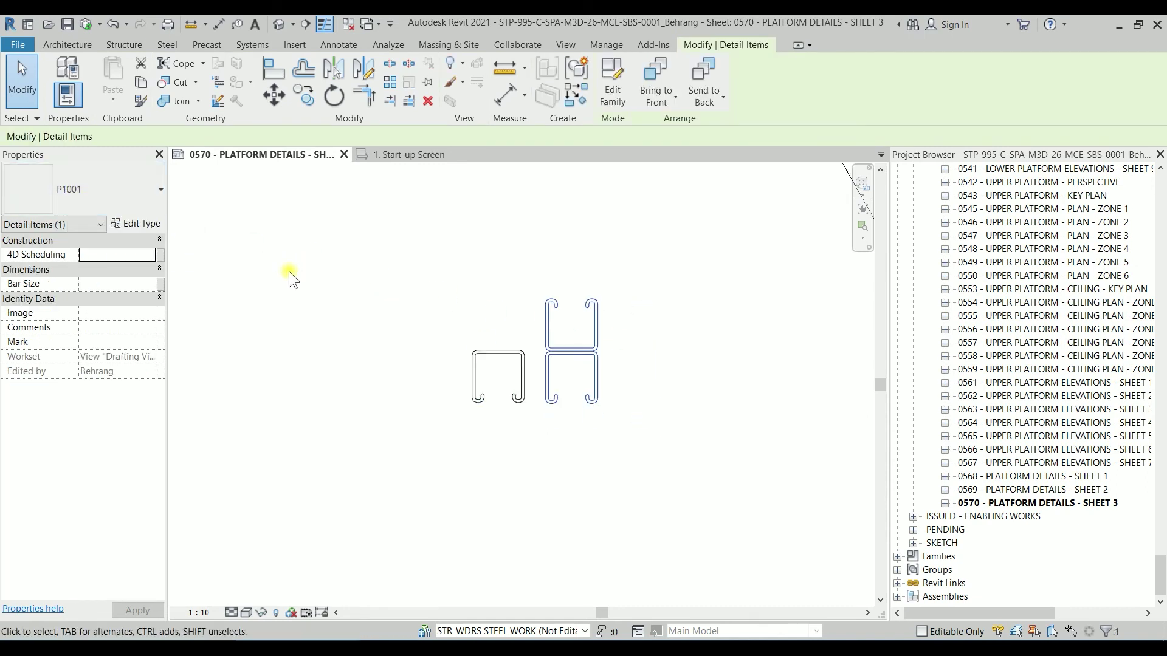
{"action": "scroll", "coordinate": [289, 271], "scroll_direction": "down", "scroll_amount": 1}
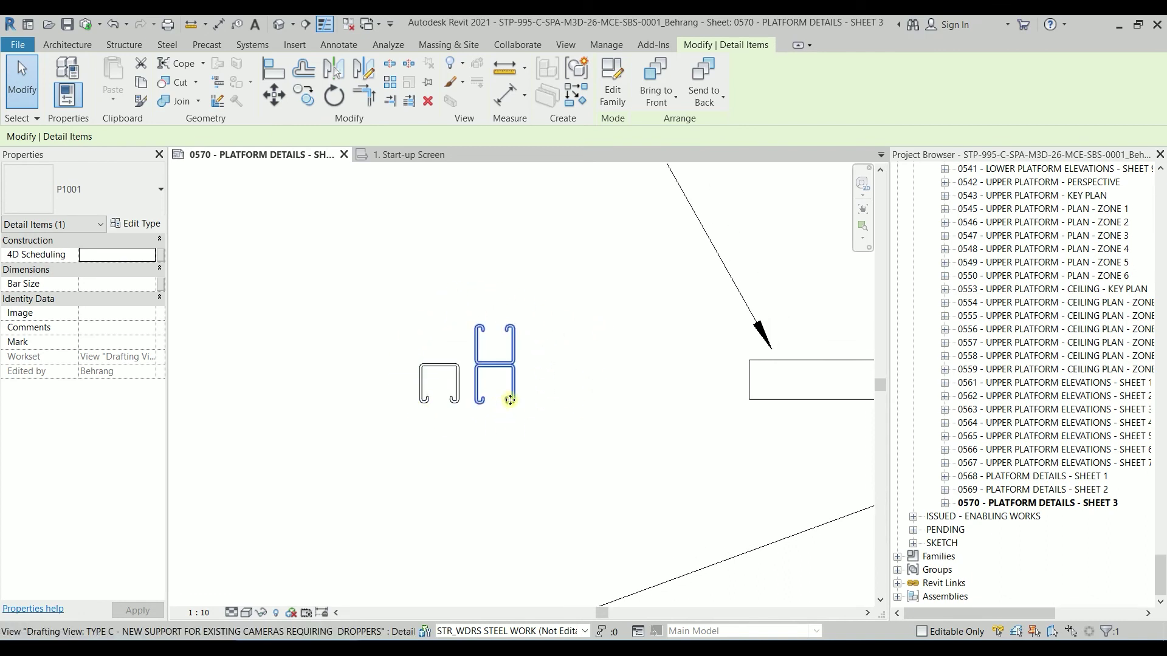
{"action": "scroll", "coordinate": [541, 394], "scroll_direction": "down", "scroll_amount": 2}
{"action": "mouse_move", "coordinate": [541, 394]}
{"action": "middle_mouse_down"}
{"action": "mouse_move", "coordinate": [247, 378]}
{"action": "mouse_move", "coordinate": [555, 383]}
{"action": "middle_mouse_up"}
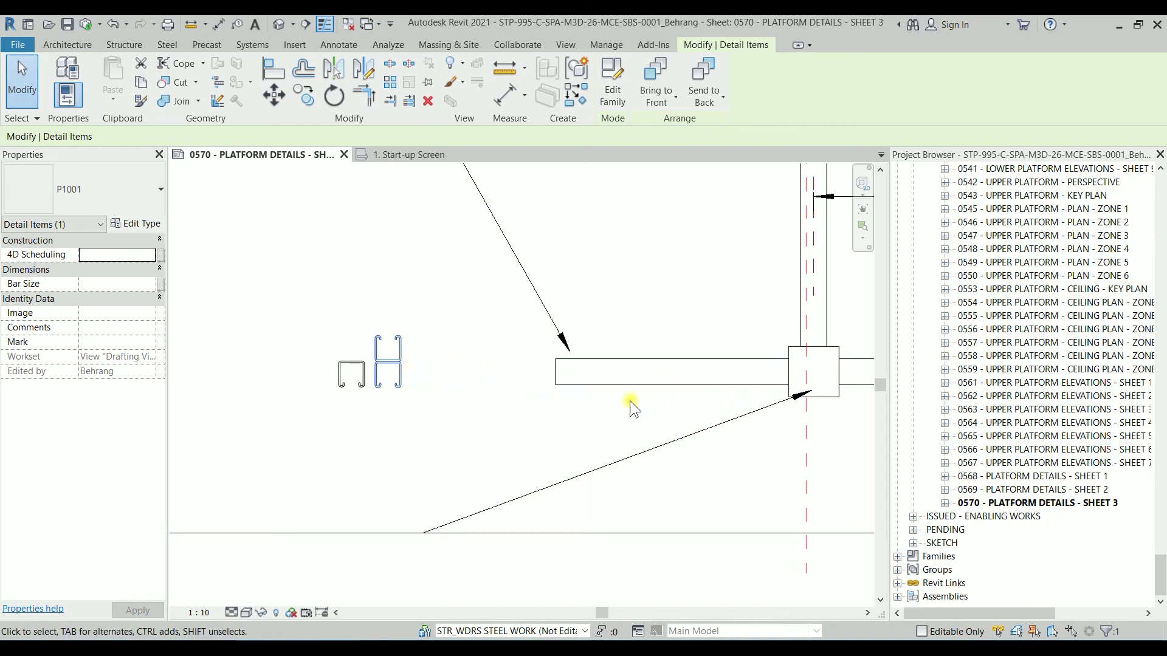
{"action": "middle_click_drag", "start_coordinate": [632, 404], "coordinate": [351, 413]}
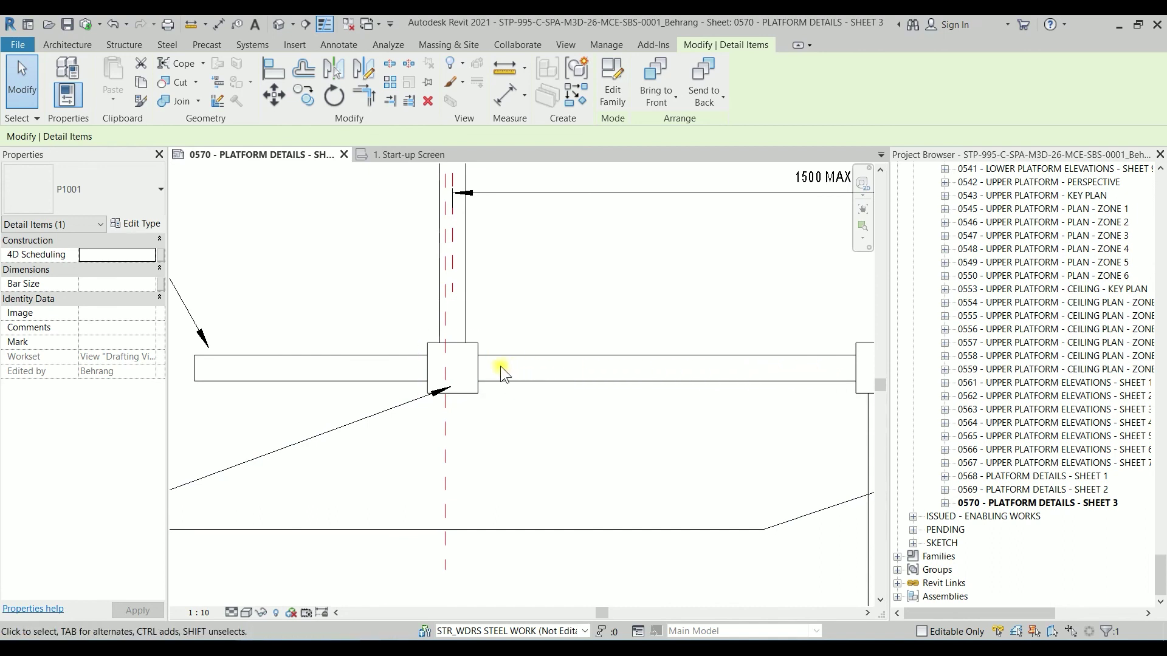
{"action": "middle_click_drag", "start_coordinate": [501, 366], "coordinate": [757, 359]}
{"action": "scroll", "coordinate": [322, 359], "scroll_direction": "up", "scroll_amount": 3}
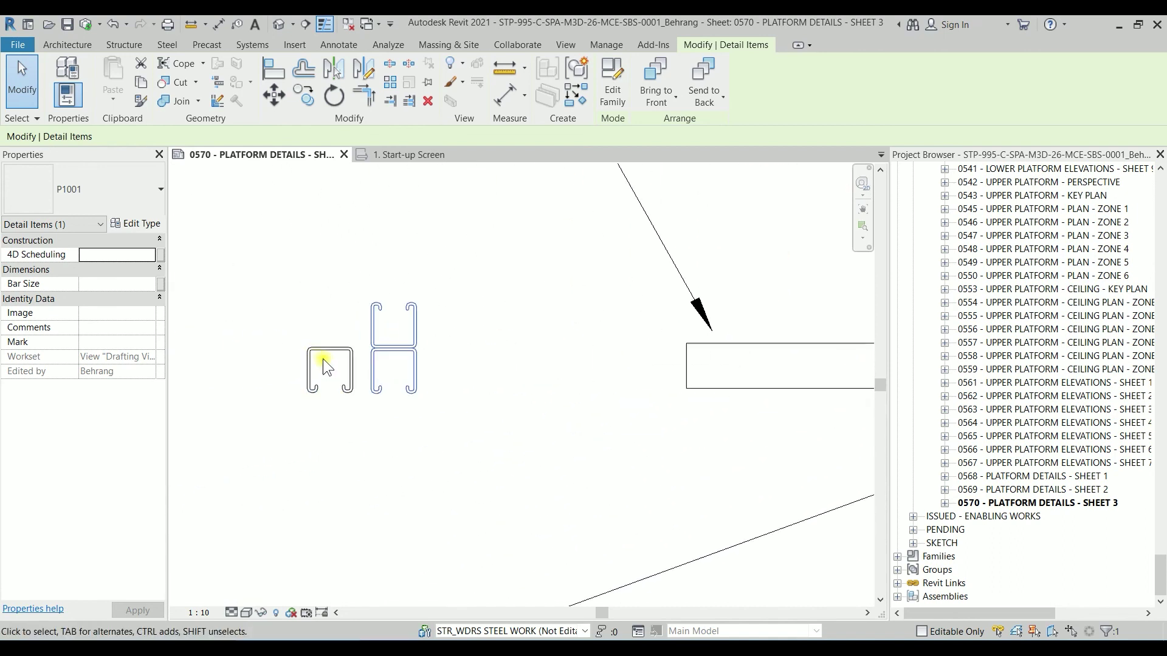
{"action": "scroll", "coordinate": [504, 391], "scroll_direction": "down", "scroll_amount": 2}
{"action": "scroll", "coordinate": [494, 363], "scroll_direction": "up", "scroll_amount": 3}
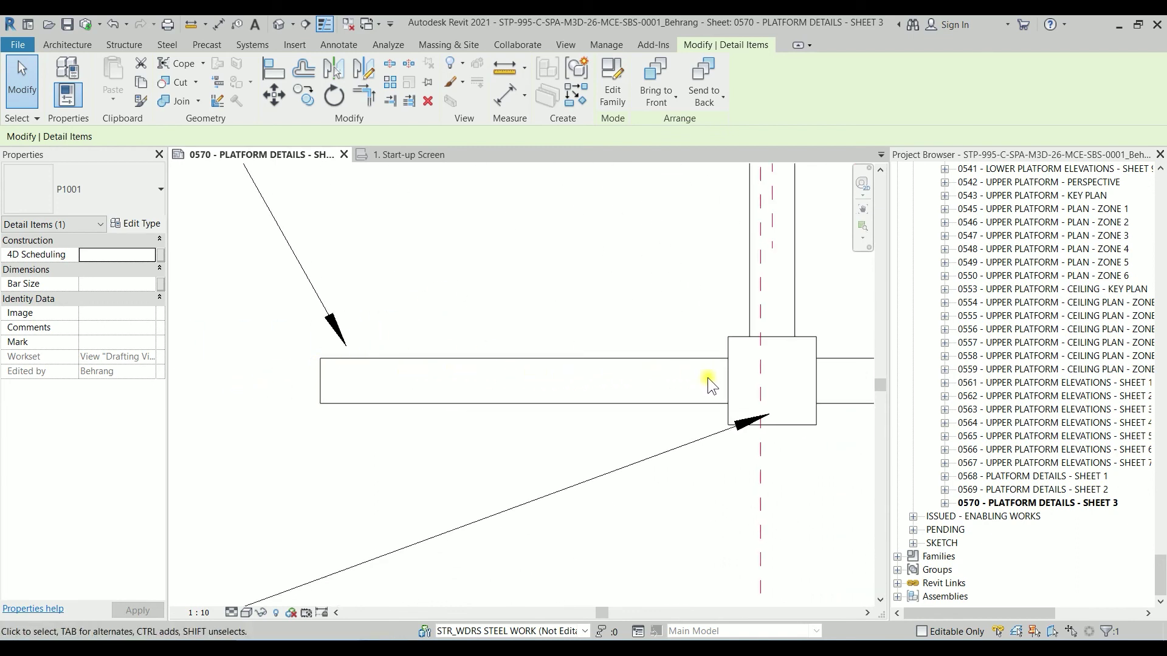
{"action": "scroll", "coordinate": [584, 383], "scroll_direction": "down", "scroll_amount": 2}
{"action": "scroll", "coordinate": [406, 334], "scroll_direction": "up", "scroll_amount": 4}
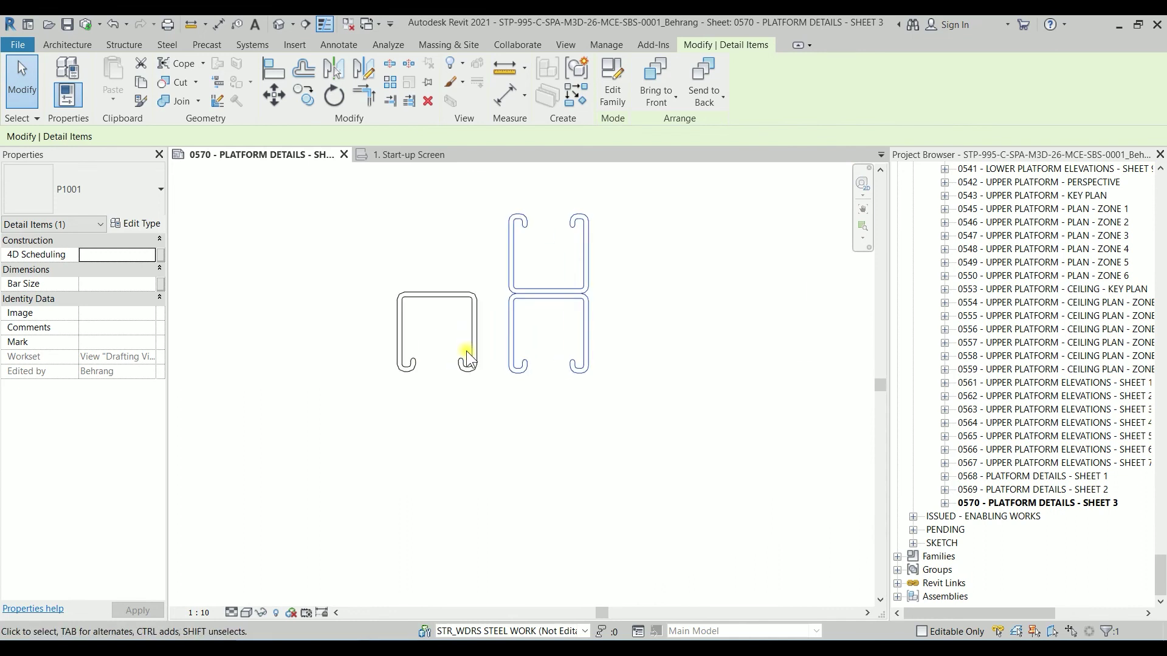
{"action": "scroll", "coordinate": [407, 364], "scroll_direction": "down", "scroll_amount": 3}
{"action": "scroll", "coordinate": [357, 372], "scroll_direction": "up", "scroll_amount": 2}
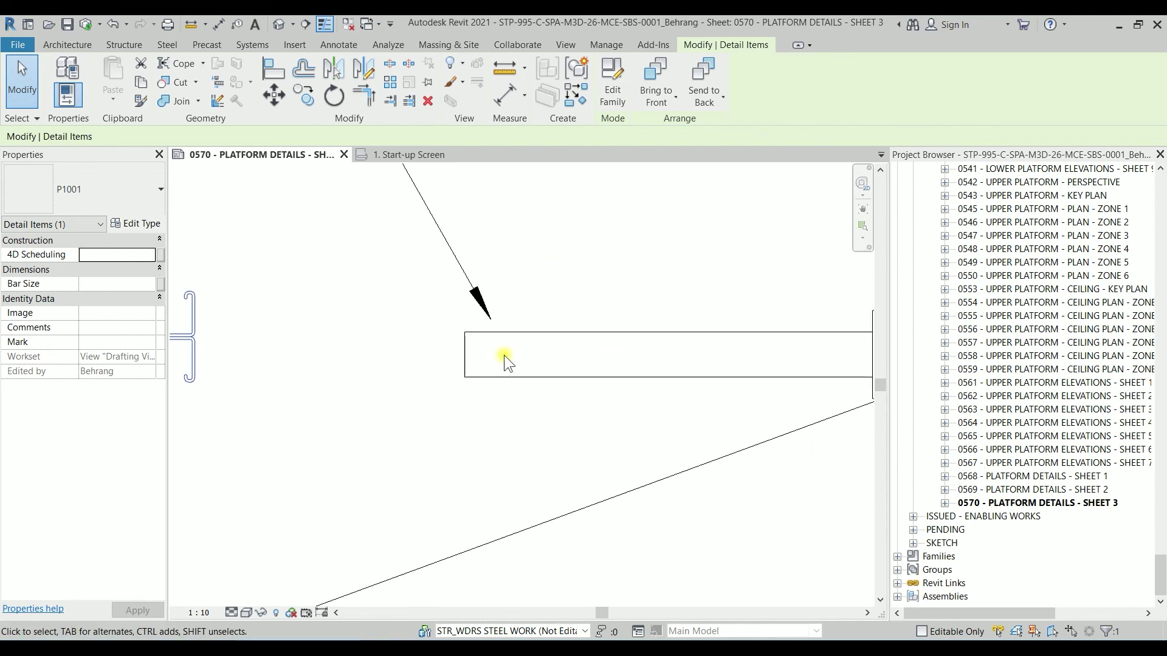
{"action": "scroll", "coordinate": [785, 336], "scroll_direction": "down", "scroll_amount": 1}
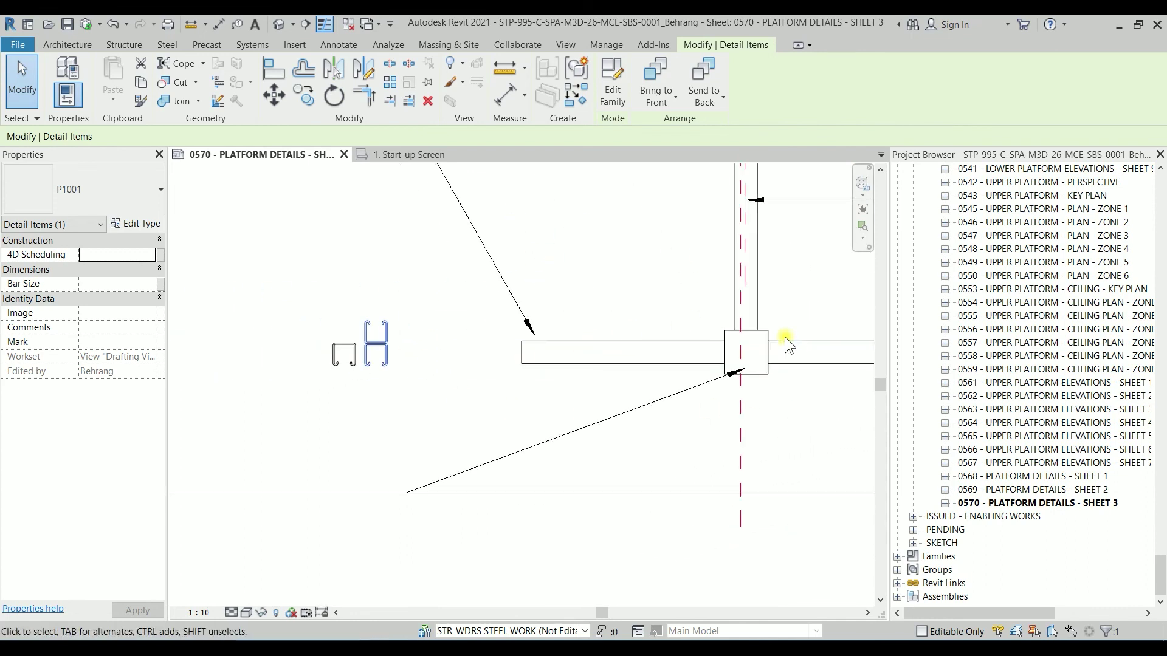